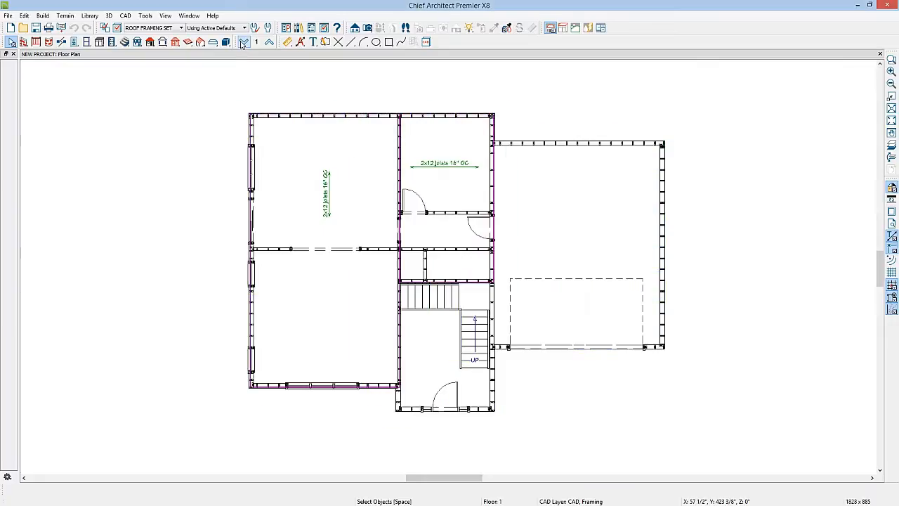
Step: Activate the Plot Plan Annotations set and generate a plan footprint of floor 1
left_click(226, 29)
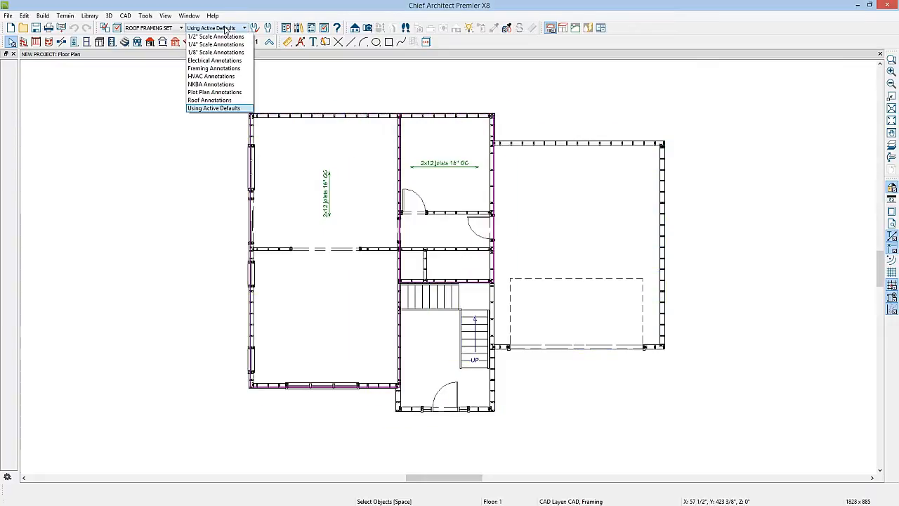
left_click(205, 94)
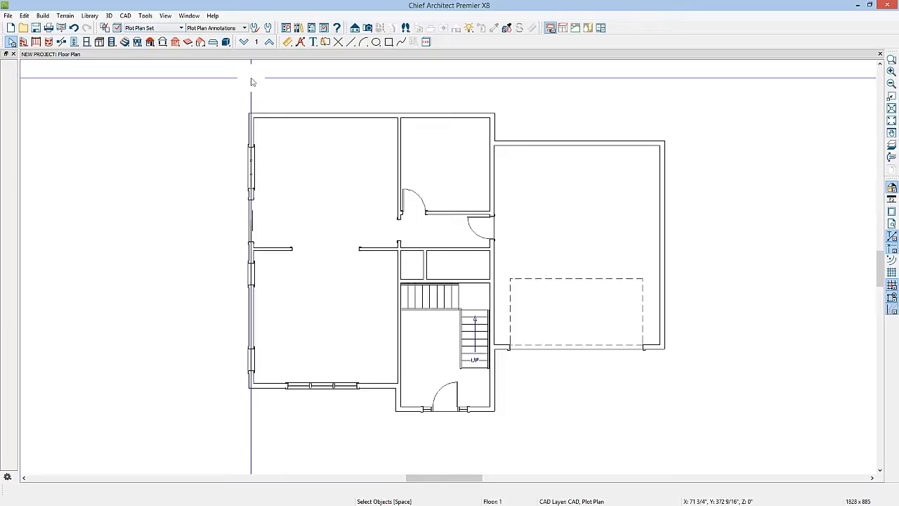
left_click(125, 16)
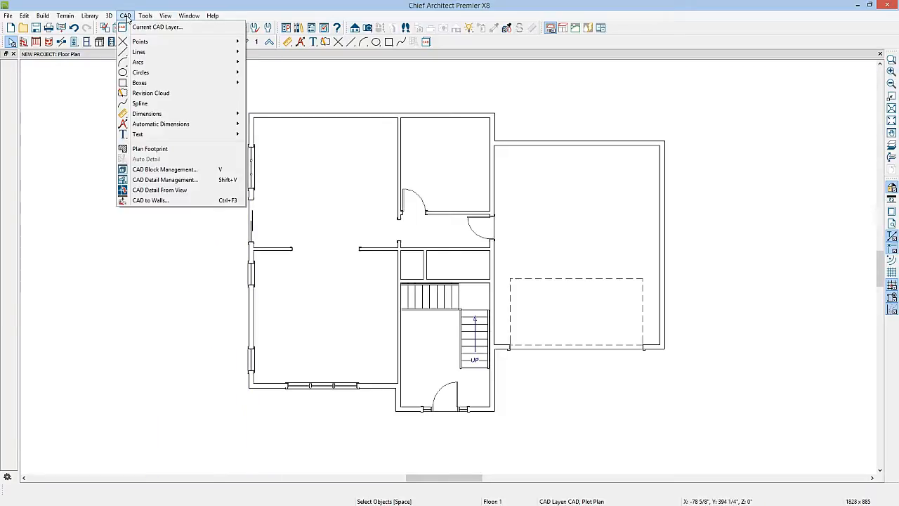
left_click(150, 148)
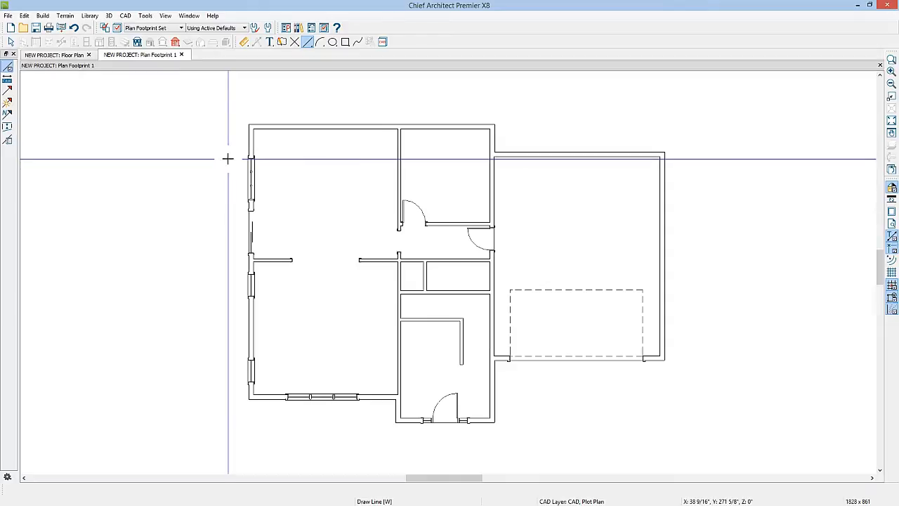
Step: Examine the footprint block and compare the Plan Footprint 1 view with the floor plan and its active layer set
key("space")
left_click(294, 132)
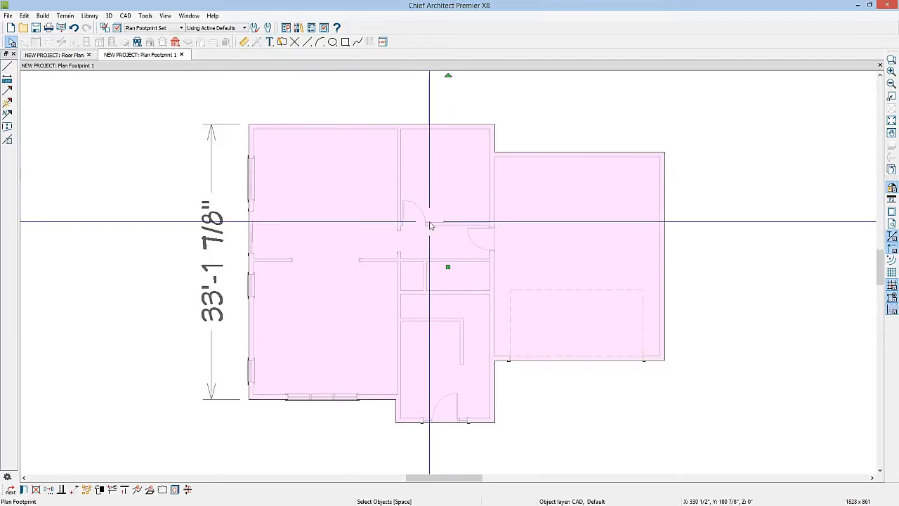
key("Escape")
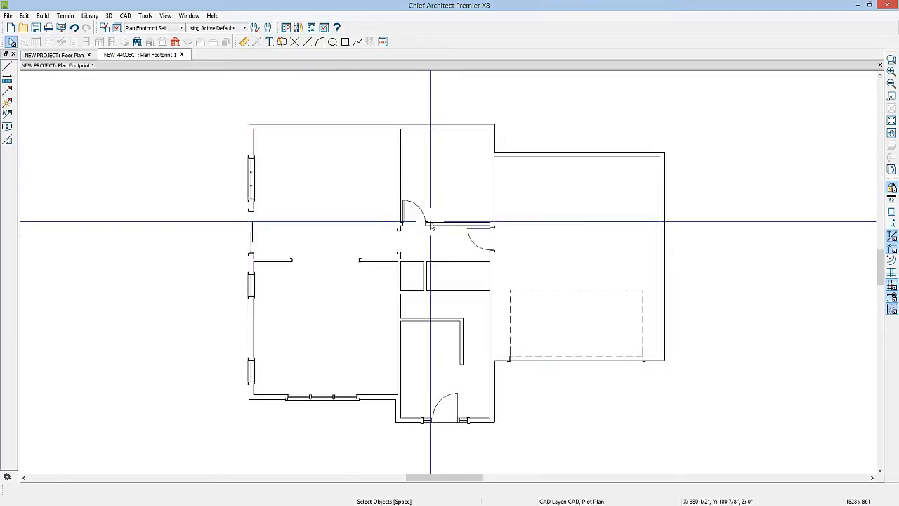
left_click(78, 57)
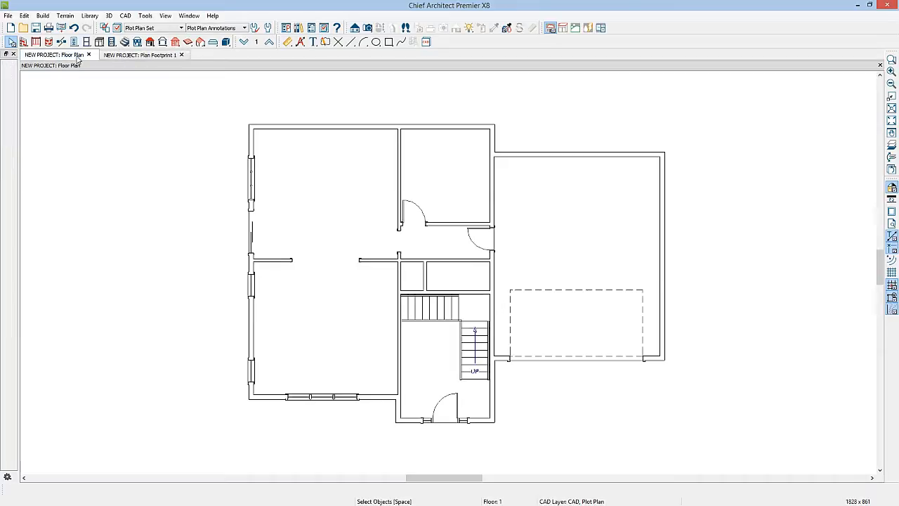
left_click(130, 55)
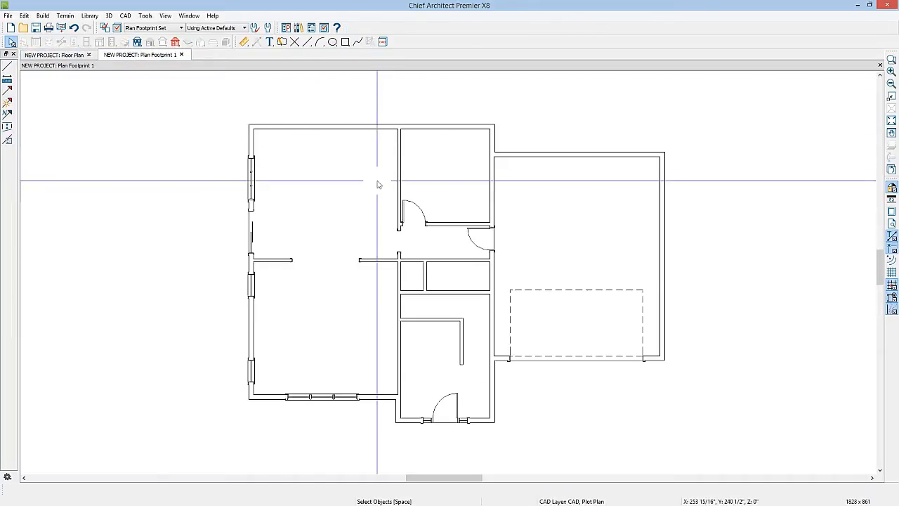
scroll(377, 184, "down", 5)
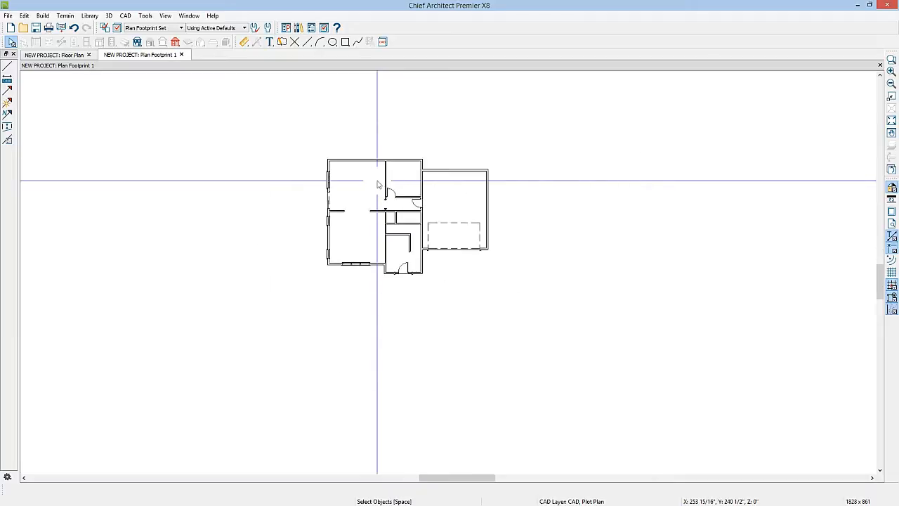
middle_click_drag(377, 181, 356, 243)
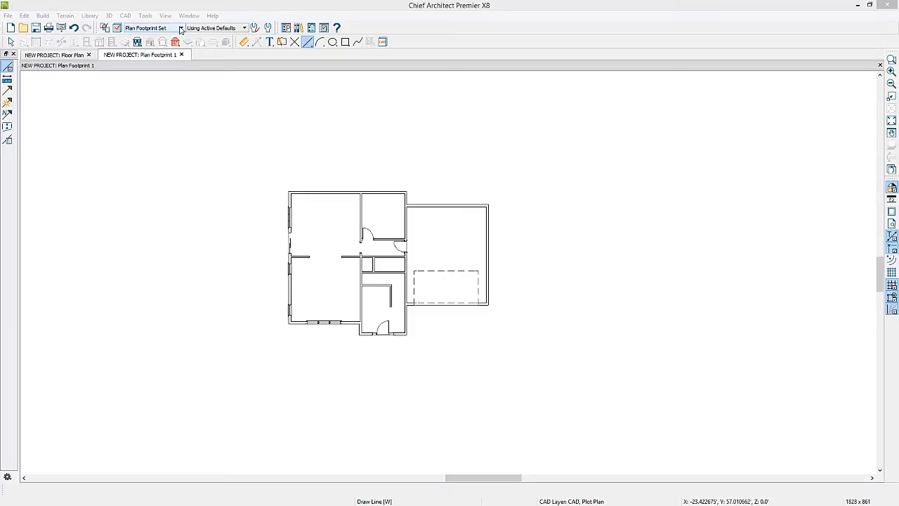
left_click(68, 56)
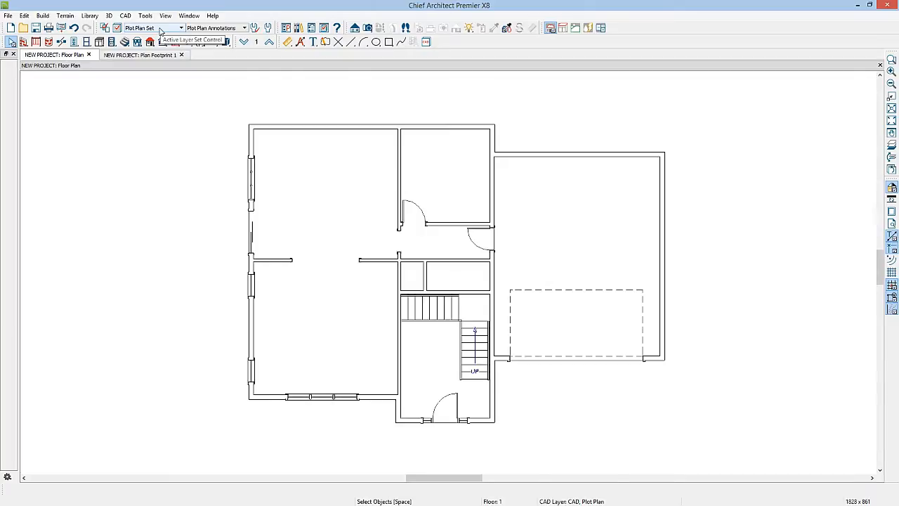
Step: Turn on display of the "CAD, Plot Plan" and "Dimensions, Plot Plan" layers in the Plan Footprint 1 view's Plan Footprint Set
left_click(160, 56)
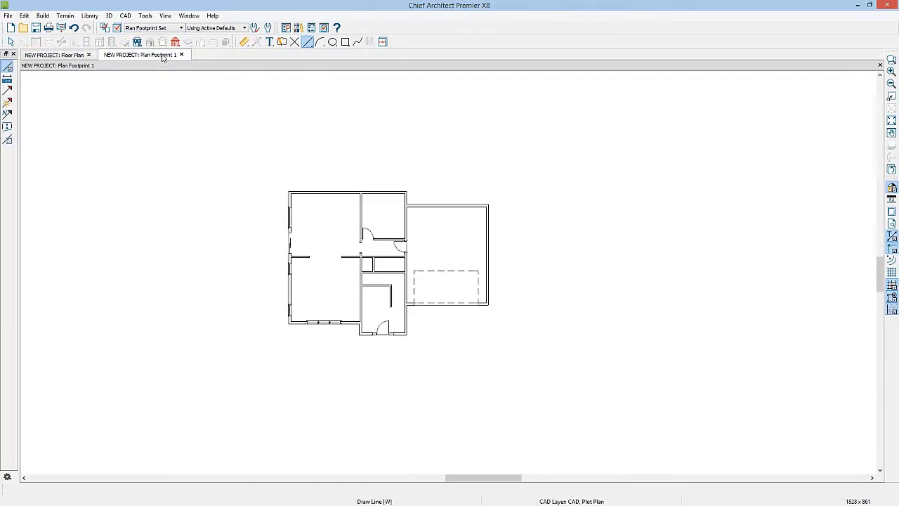
left_click(117, 28)
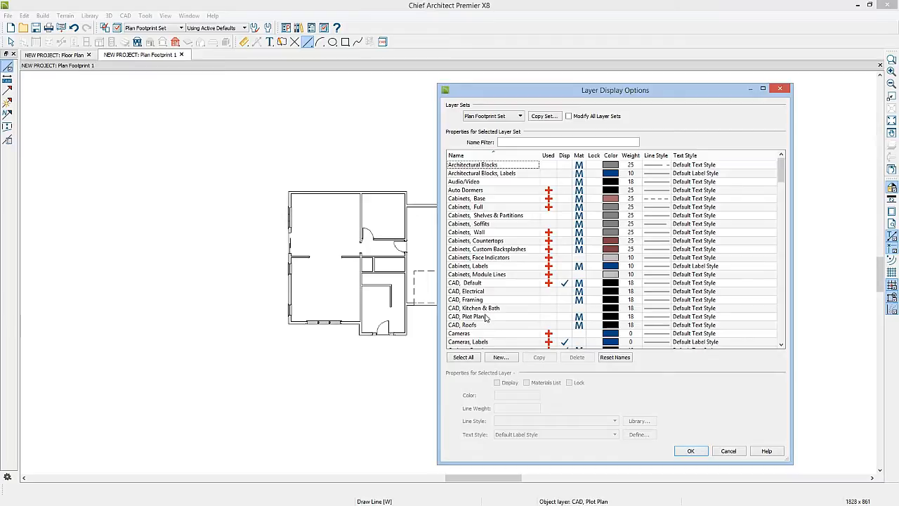
left_click(562, 317)
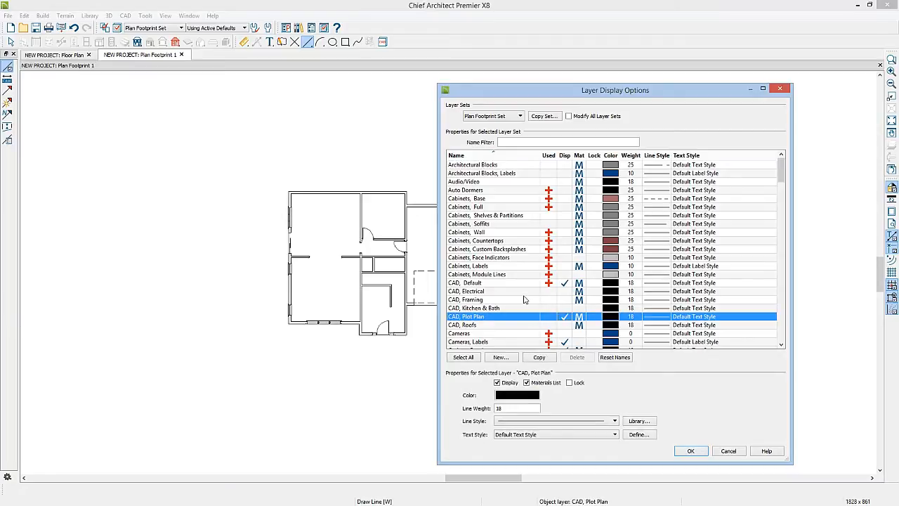
key("d")
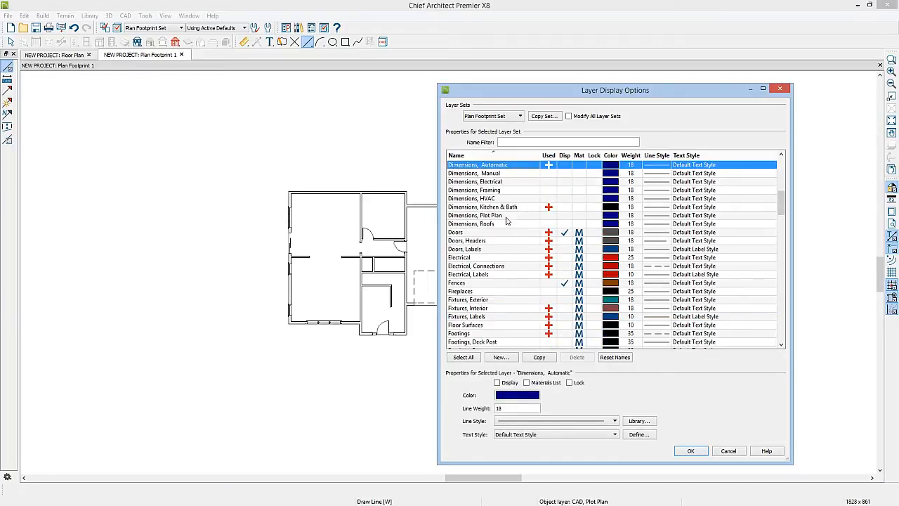
left_click(566, 216)
left_click(690, 451)
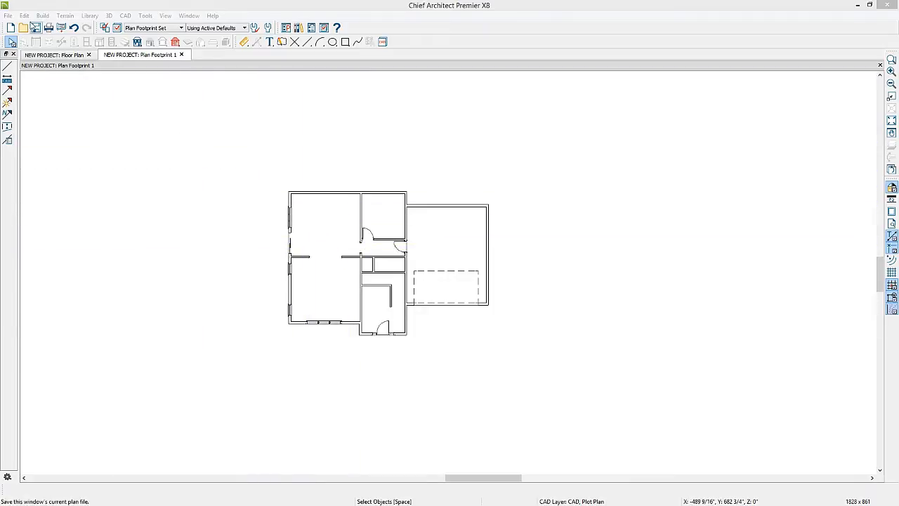
Step: Make a room polyline around the outside of the whole house in the floor plan view
left_click(56, 55)
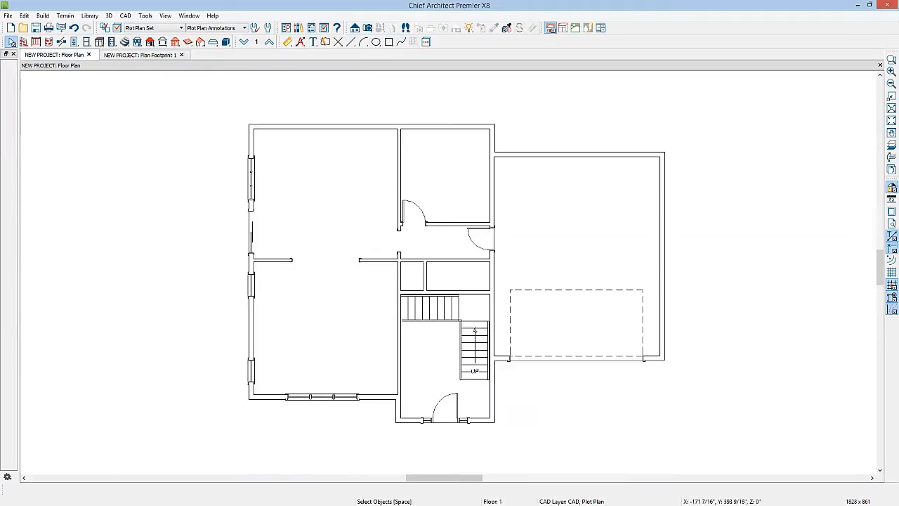
left_click(281, 122)
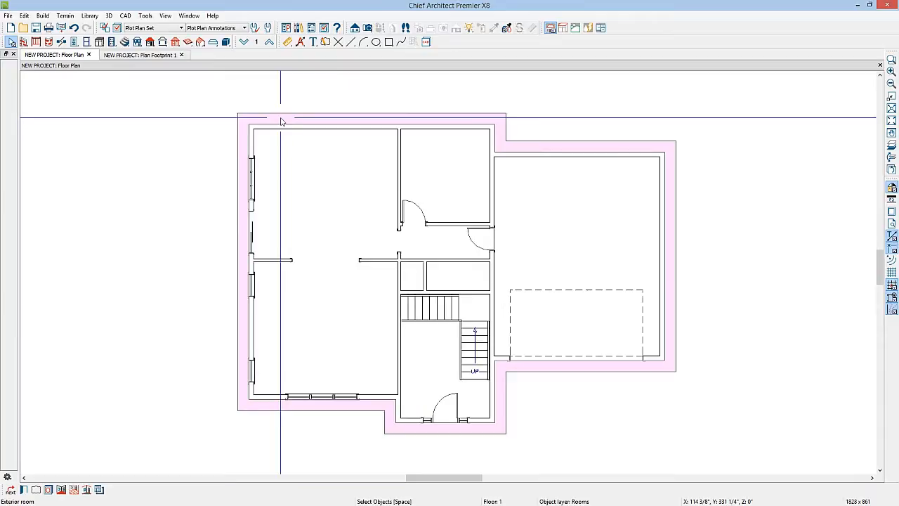
left_click(62, 490)
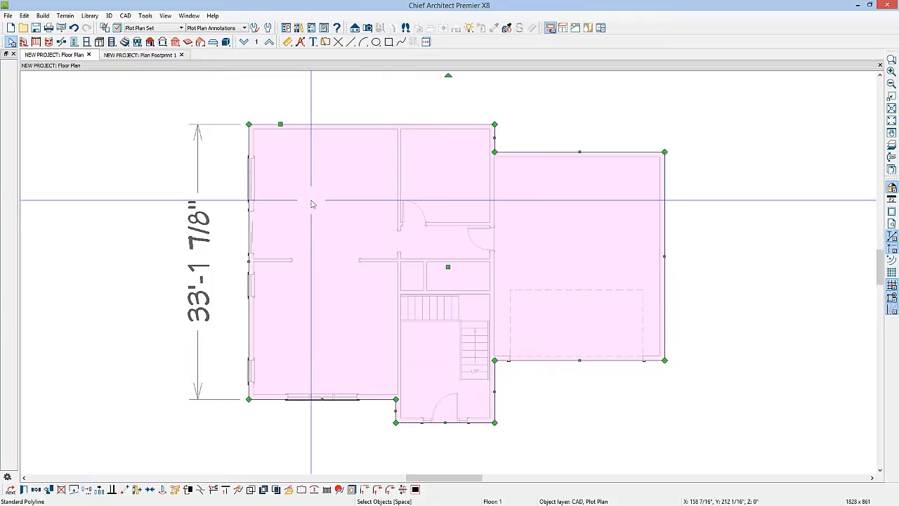
key("Escape")
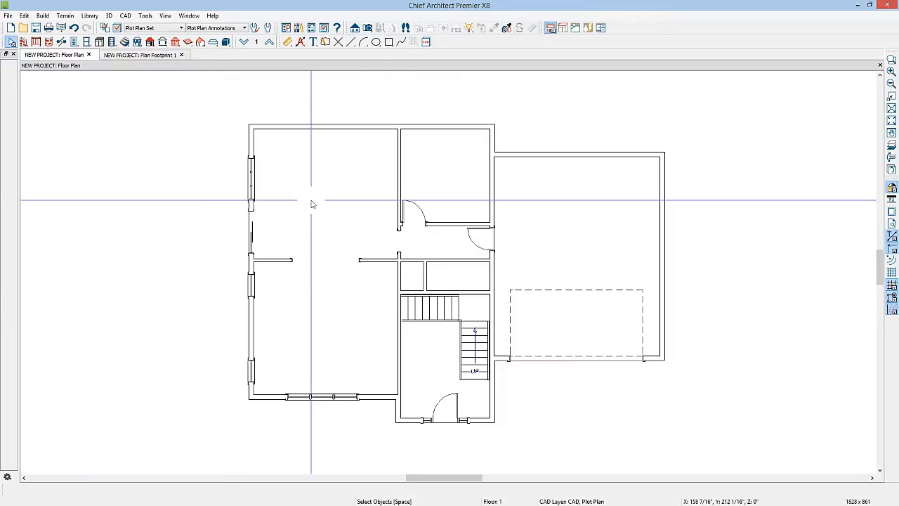
Step: Paste the house outline polyline into the Plan Footprint 1 view, holding its original position
left_click(147, 55)
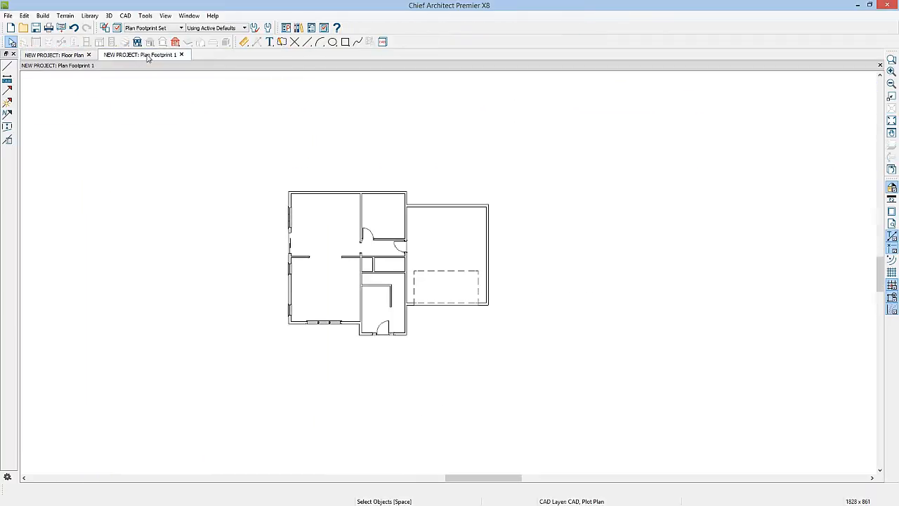
left_click(25, 15)
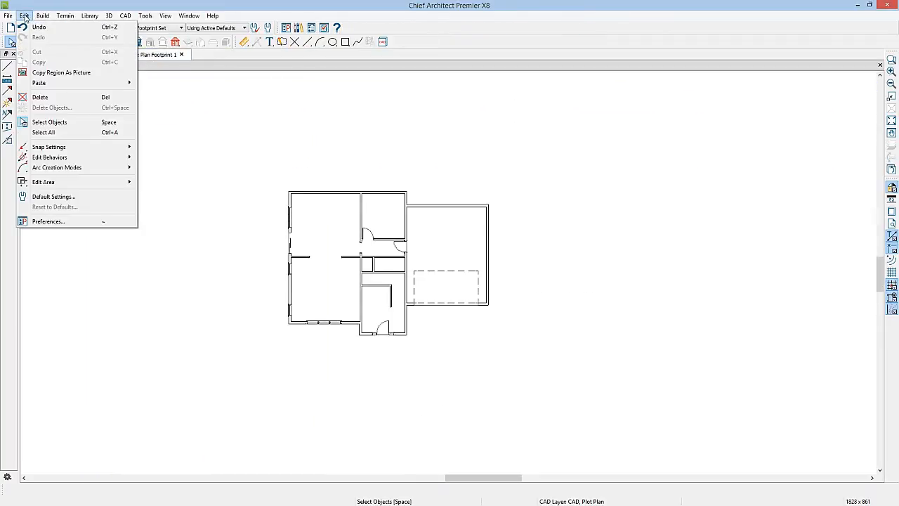
mouse_move(42, 84)
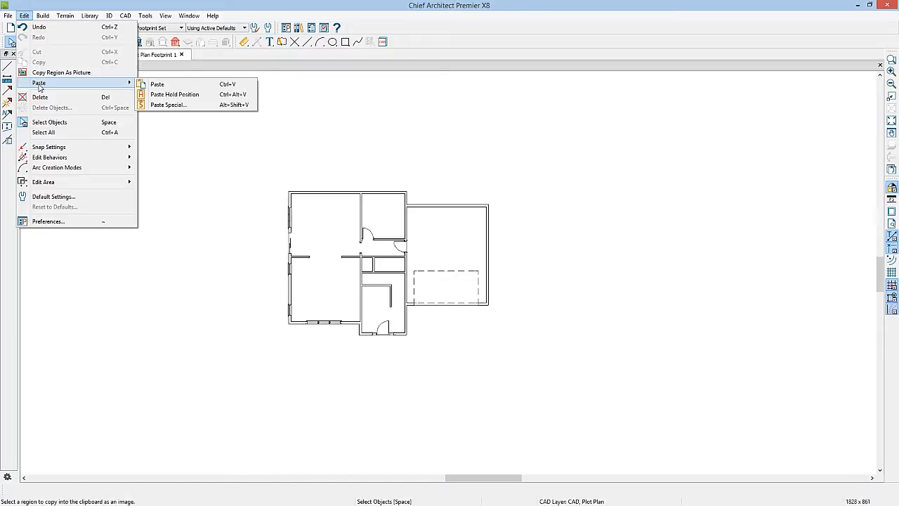
left_click(161, 95)
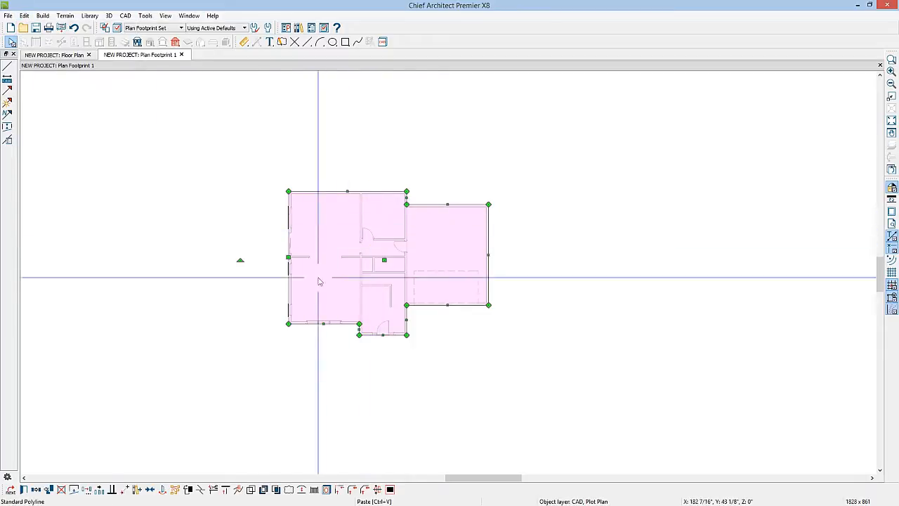
Step: Fill the pasted house polyline with an Angle Hatch pattern and widen the hatch spacing
left_click(23, 490)
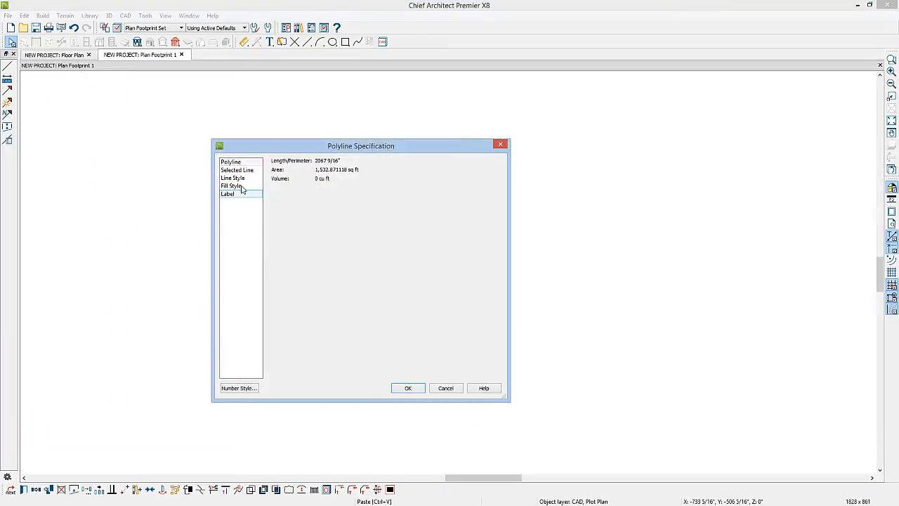
left_click(239, 186)
left_click(339, 175)
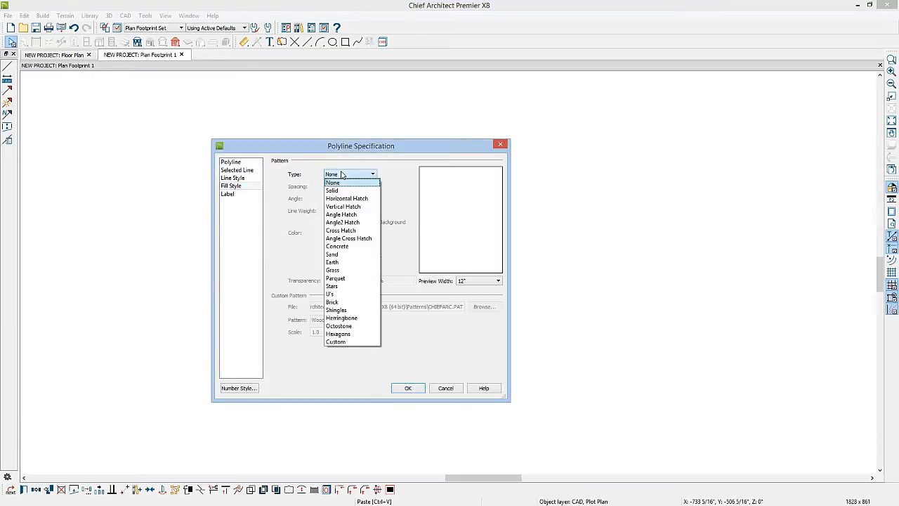
left_click(342, 215)
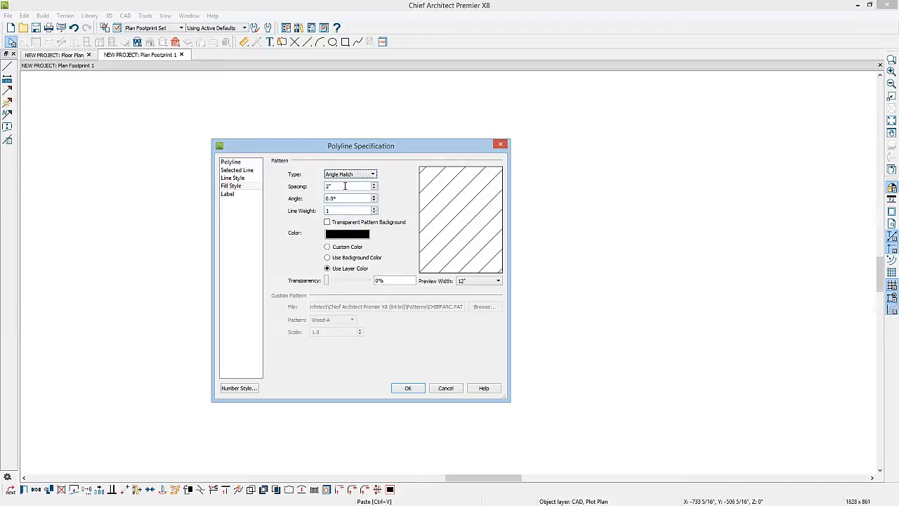
key("Tab")
left_click(420, 389)
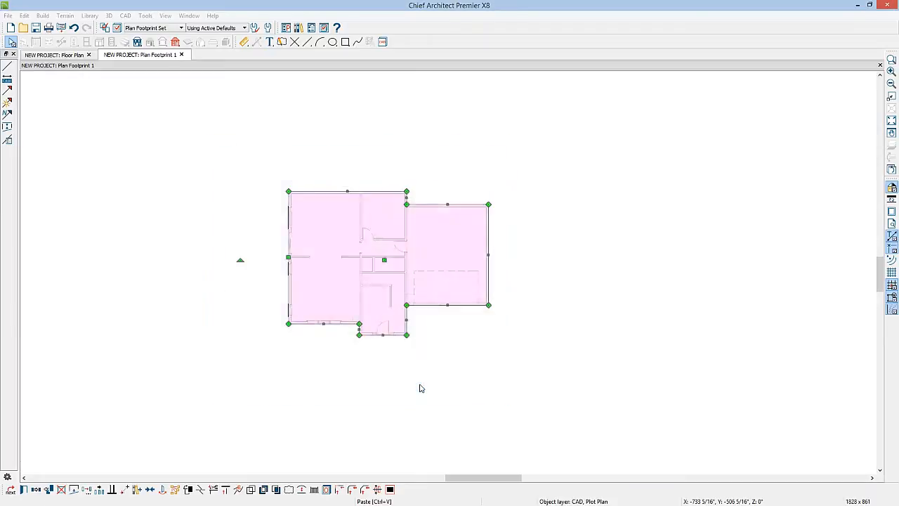
left_click(433, 345)
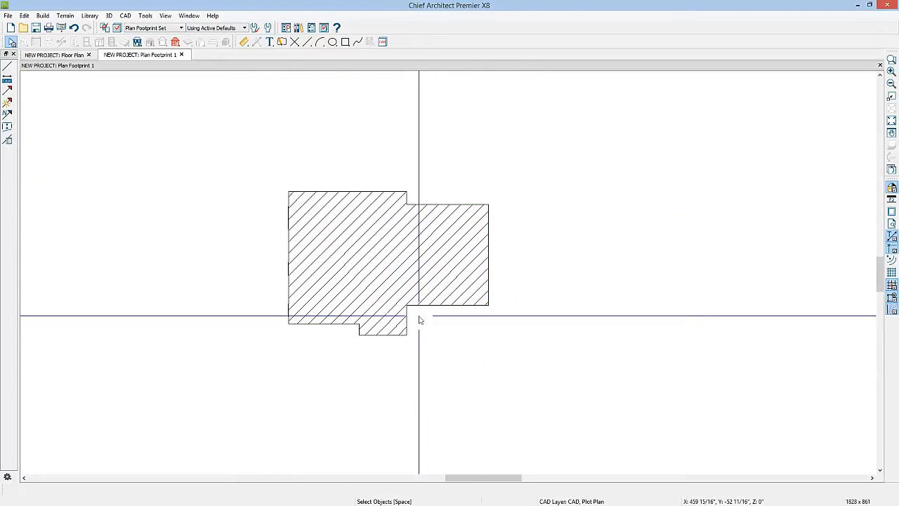
Step: Place a CAD point at the lower-left corner of the hatched house footprint
scroll(425, 330, "down", 3)
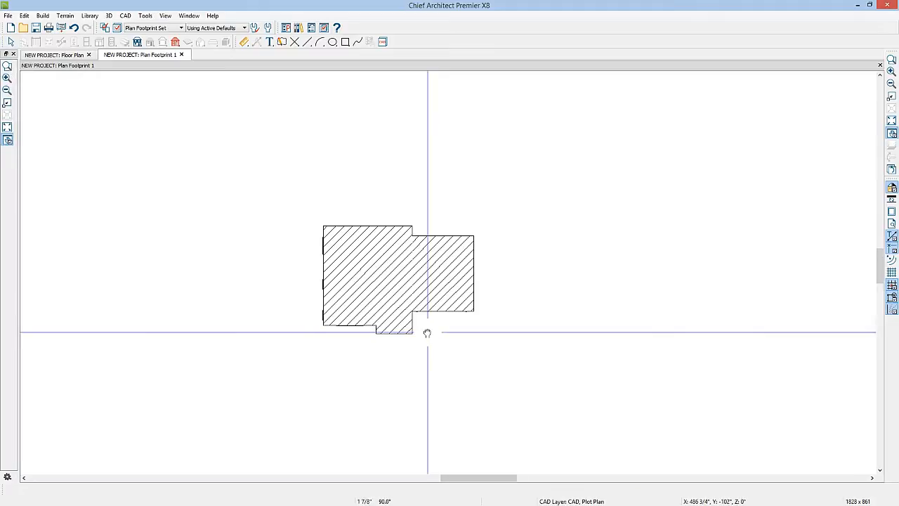
middle_click_drag(425, 331, 419, 284)
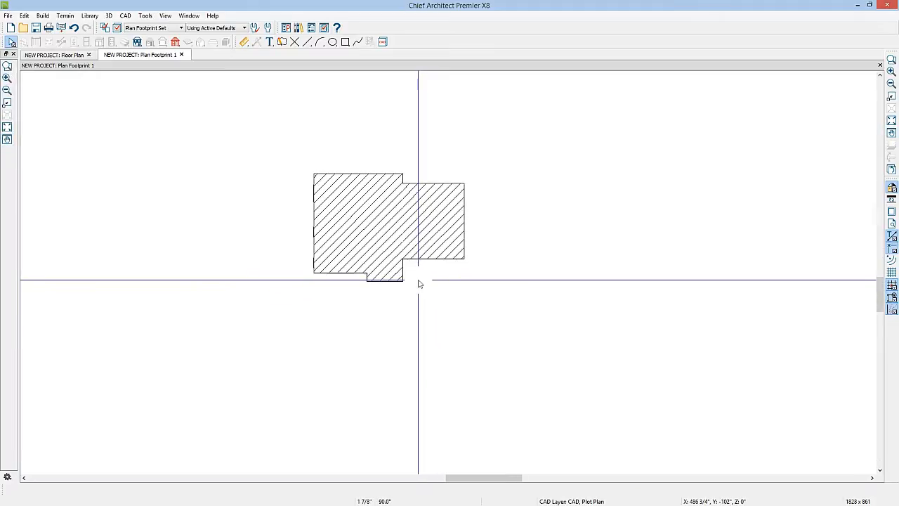
left_click(295, 42)
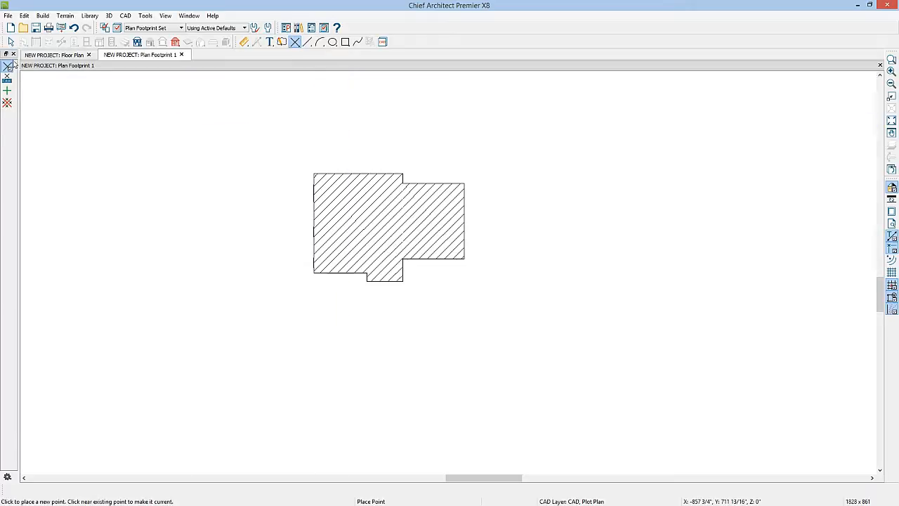
left_click(313, 273)
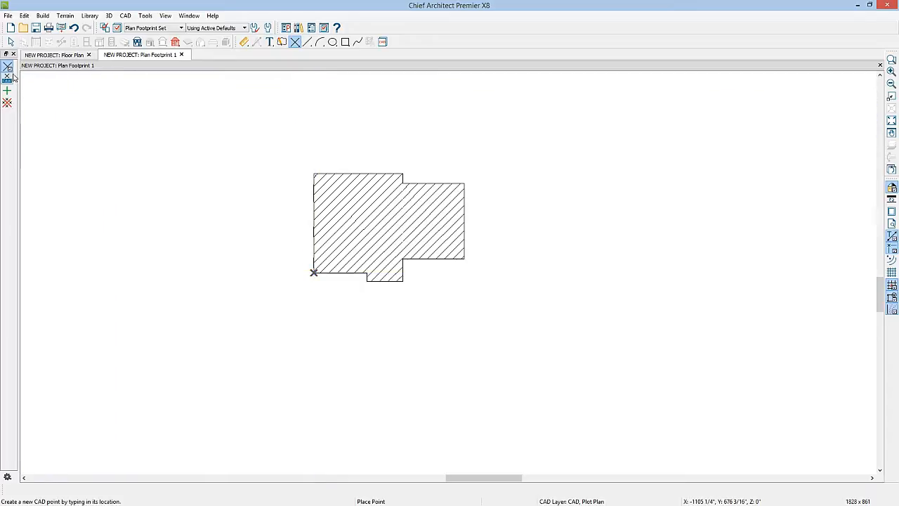
Step: Create a second CAD point relative to the house corner point, at X -12' and Y -15'
left_click(8, 79)
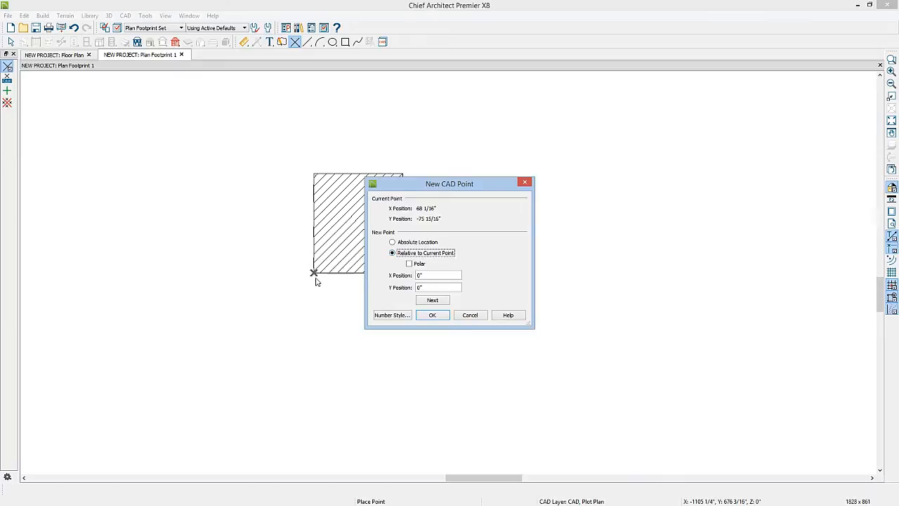
left_click(419, 276)
type("-12'")
key("Tab")
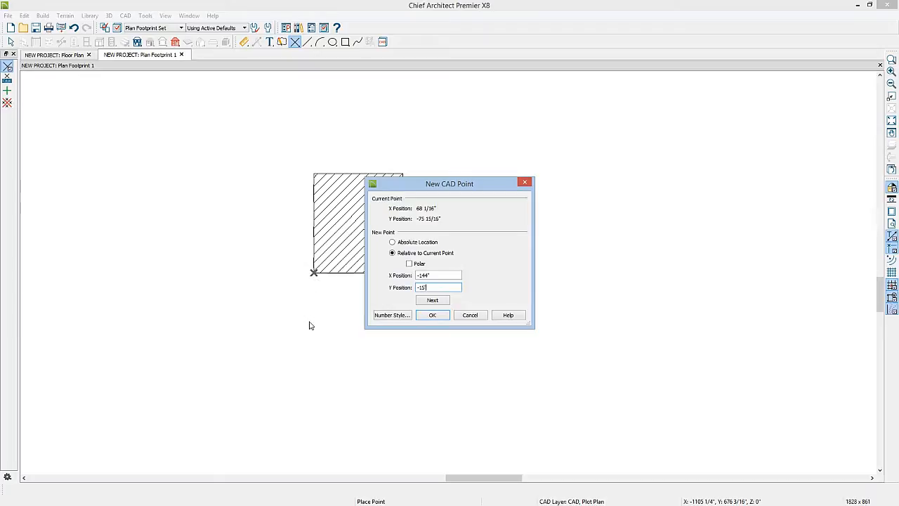
type("-15'")
left_click(433, 316)
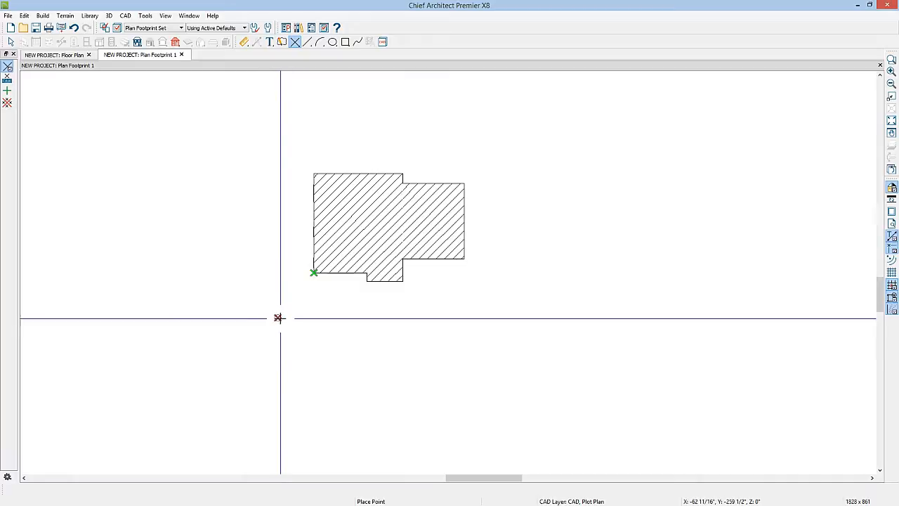
Step: Start a new CAD line by coordinate entry and set its number style to Decimal Feet with Quadrant Bearing angles
left_click(307, 42)
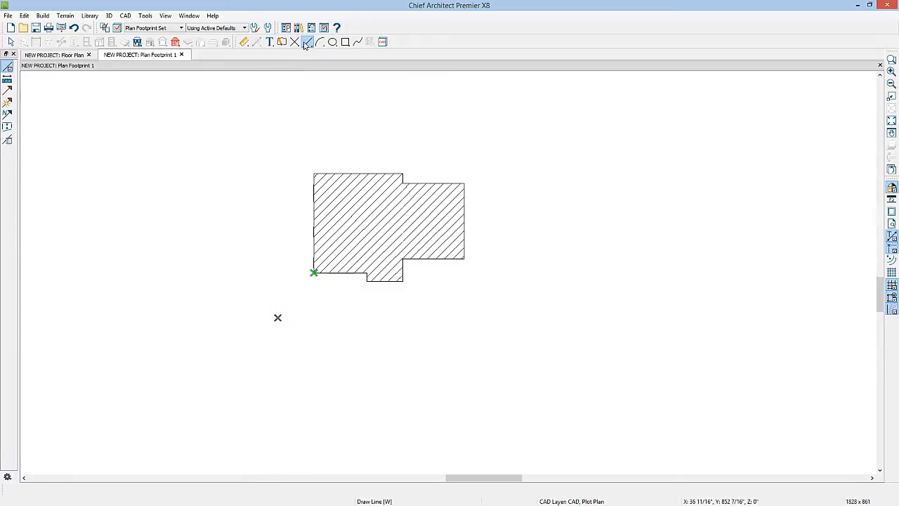
left_click(8, 80)
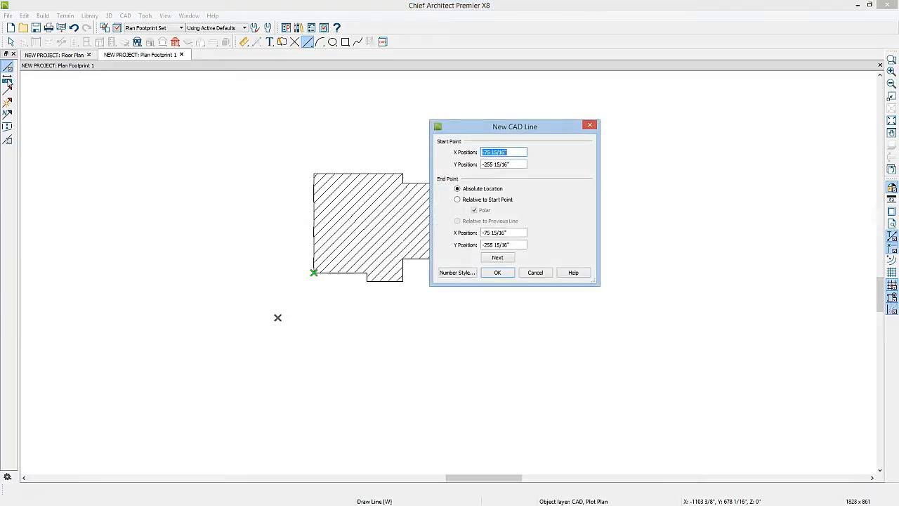
left_click(455, 274)
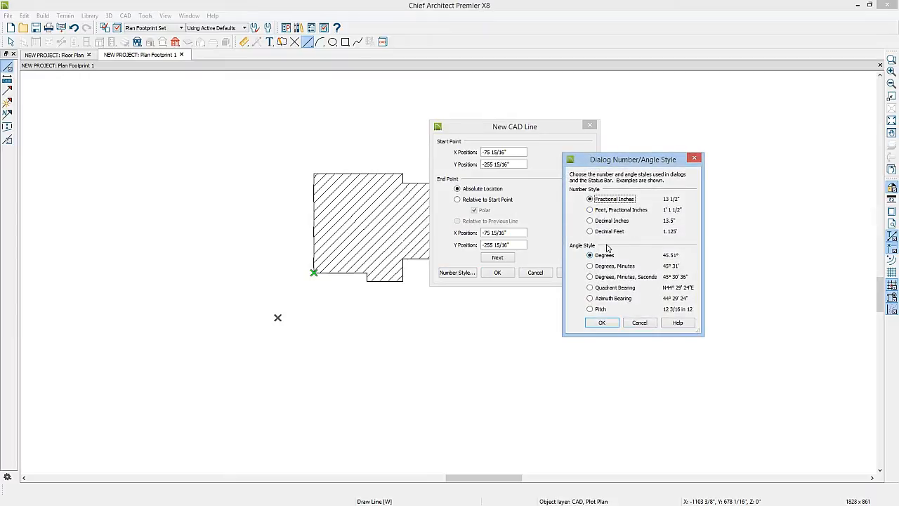
left_click(591, 231)
key("Tab")
left_click(591, 288)
left_click(602, 323)
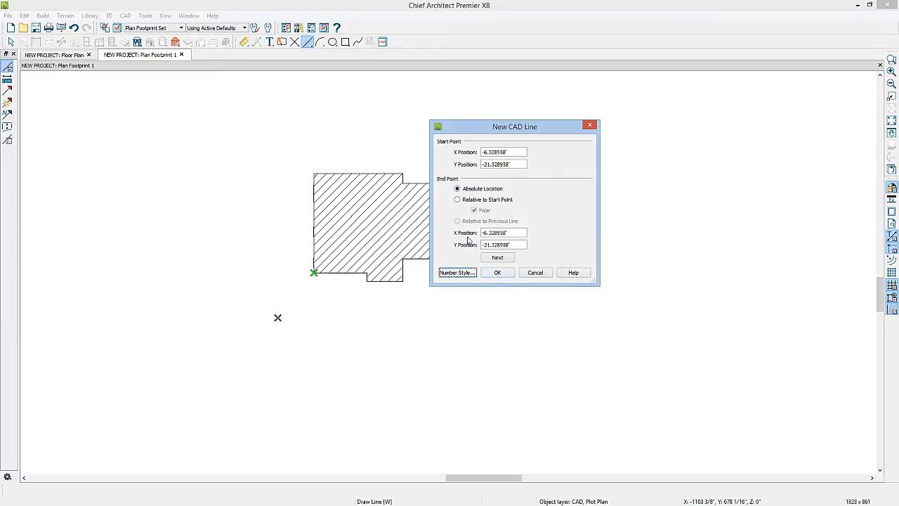
Step: Create the first property line due north from the offset CAD point, using a polar end point relative to the start, ending at Y 65.171042'
left_click(458, 201)
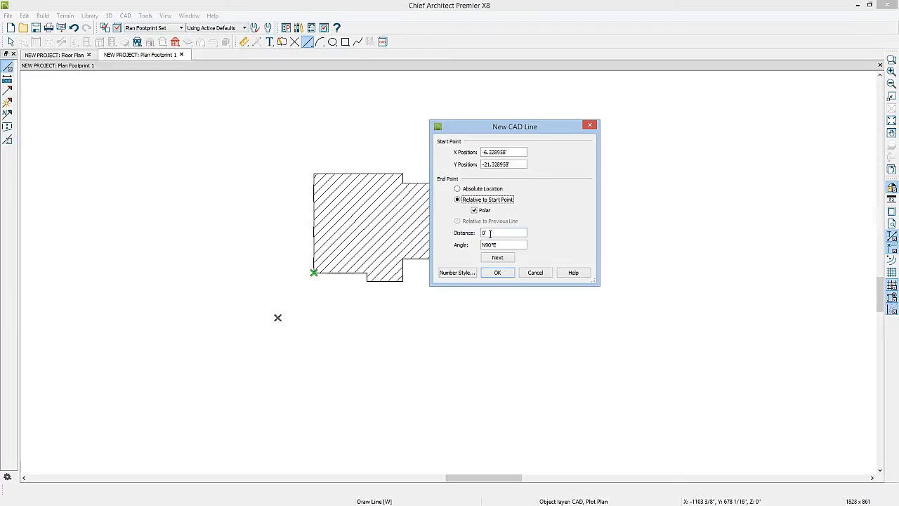
left_click_drag(492, 232, 469, 232)
left_click(505, 244)
left_click(497, 273)
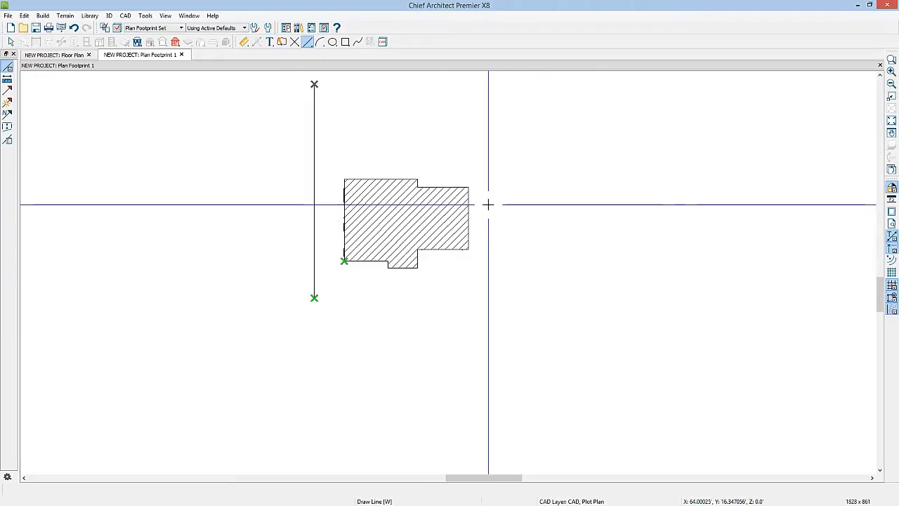
Step: Add the second property line from the first line's north end, with distance 75.17' and bearing S83 27'6"E
middle_click_drag(488, 204, 424, 276)
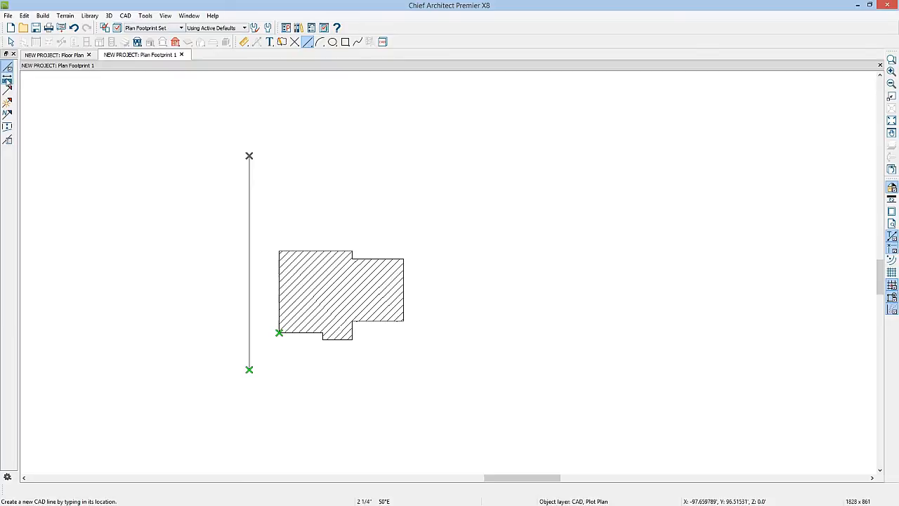
left_click(8, 80)
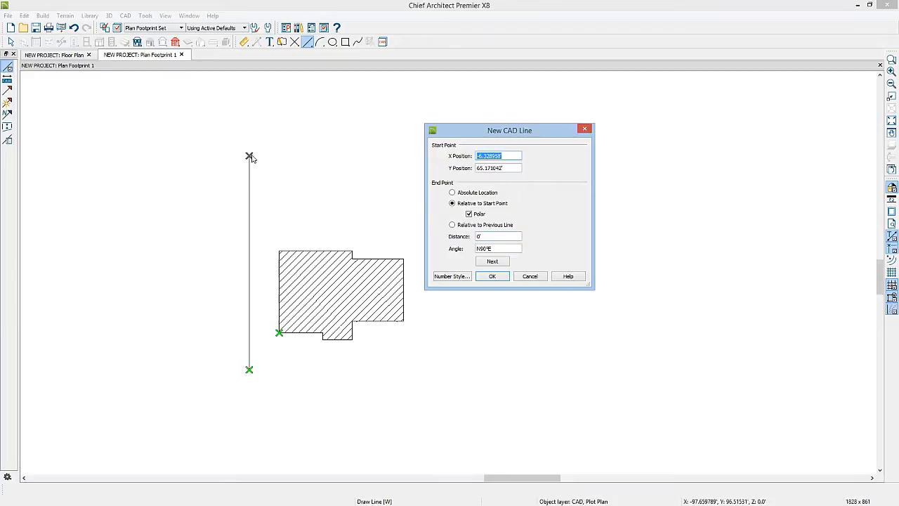
left_click_drag(499, 236, 447, 236)
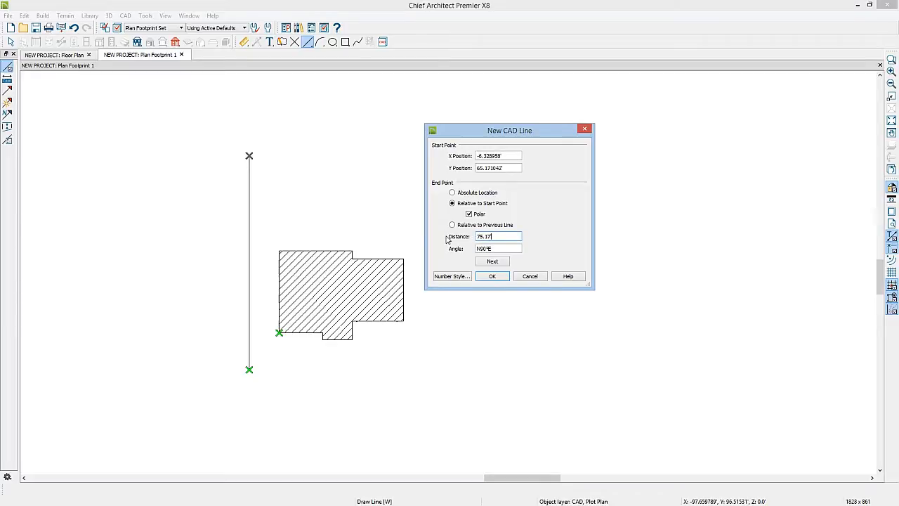
key("Tab")
type("s")
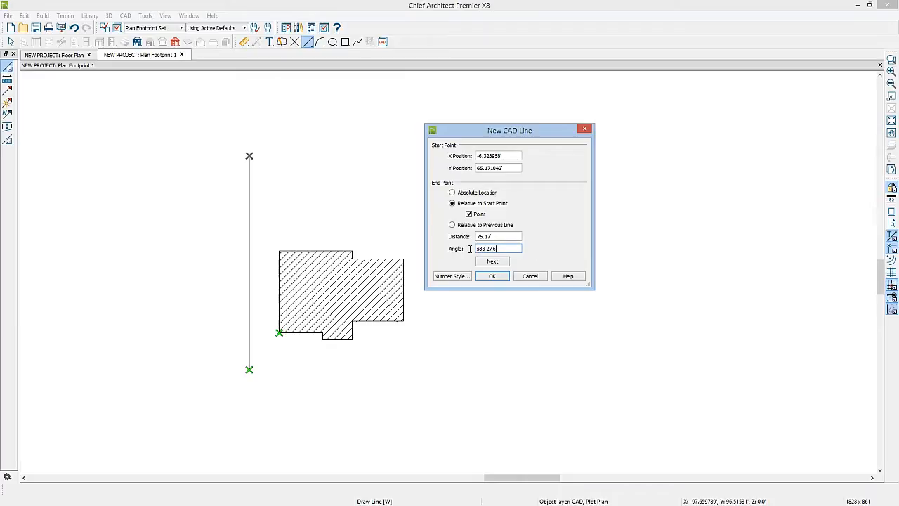
type("\"e")
left_click(491, 261)
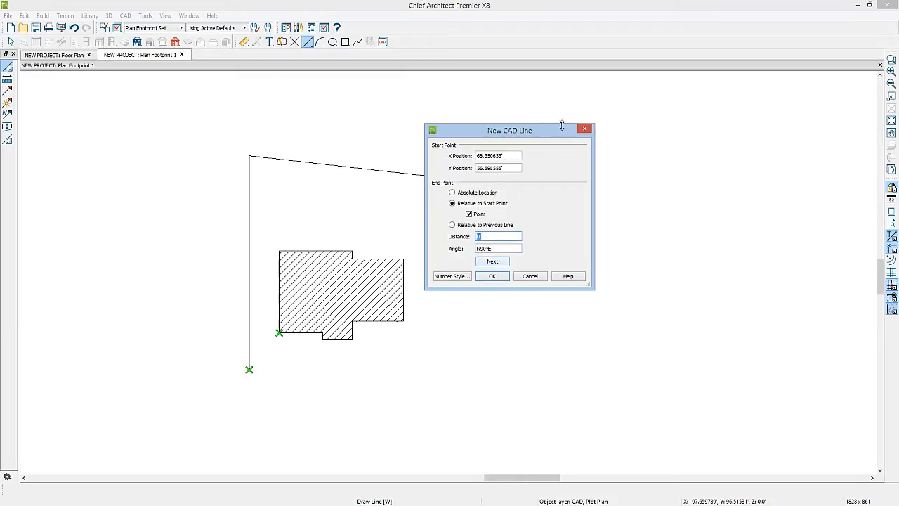
Step: Add the third property line from the northeast lot corner on a southwest bearing, ending at X 65.673446', Y -21.355487'
left_click_drag(563, 136, 664, 136)
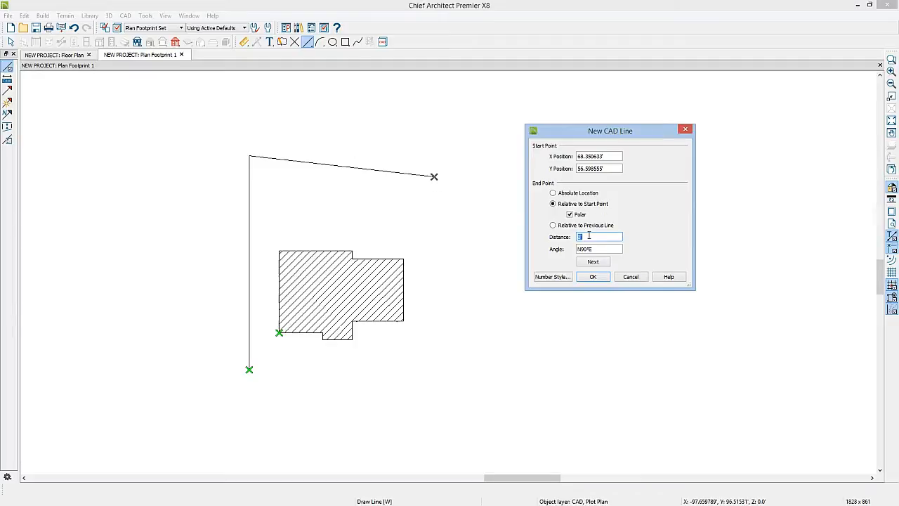
key("Tab")
type("s")
left_click(593, 261)
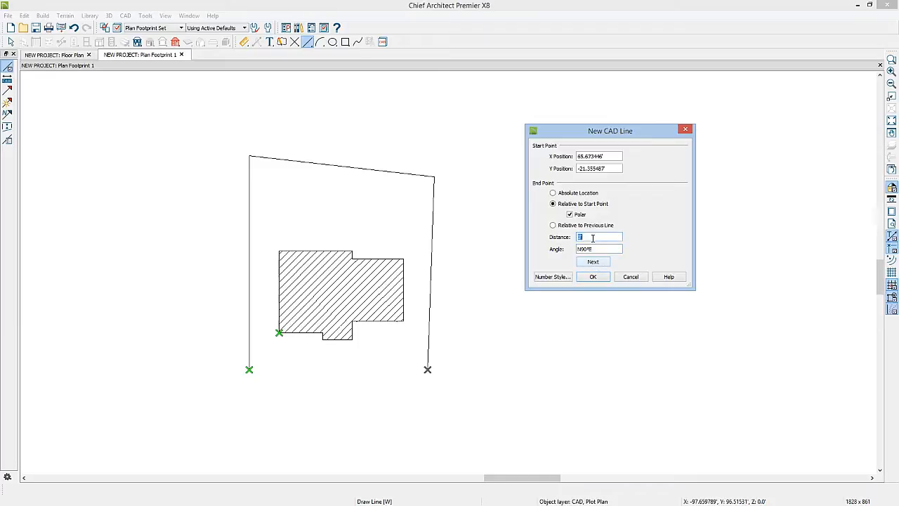
Step: Close the lot boundary with a final line 72' long at bearing N89 58'46"W
type("72")
key("Tab")
type("n")
type("89 58'46\"w")
left_click(593, 277)
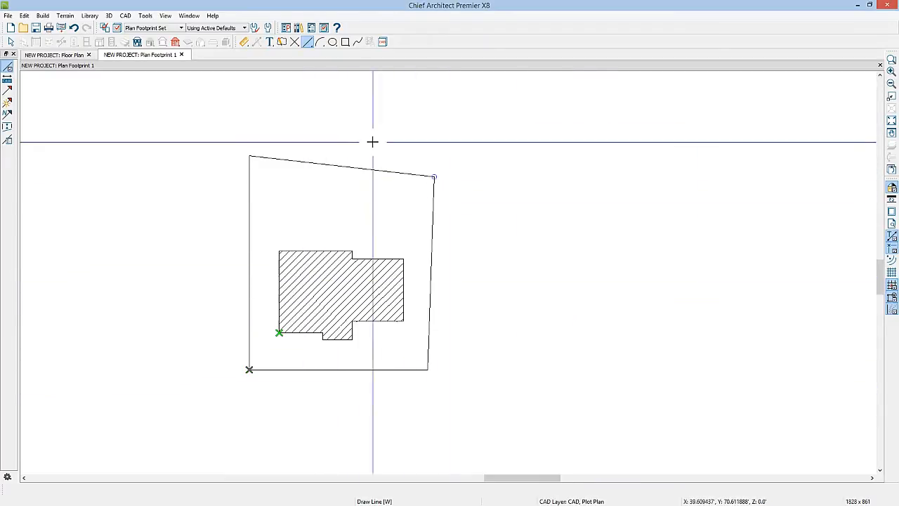
Step: Remove the temporary CAD points at the house corner and the southwest lot corner
key("space")
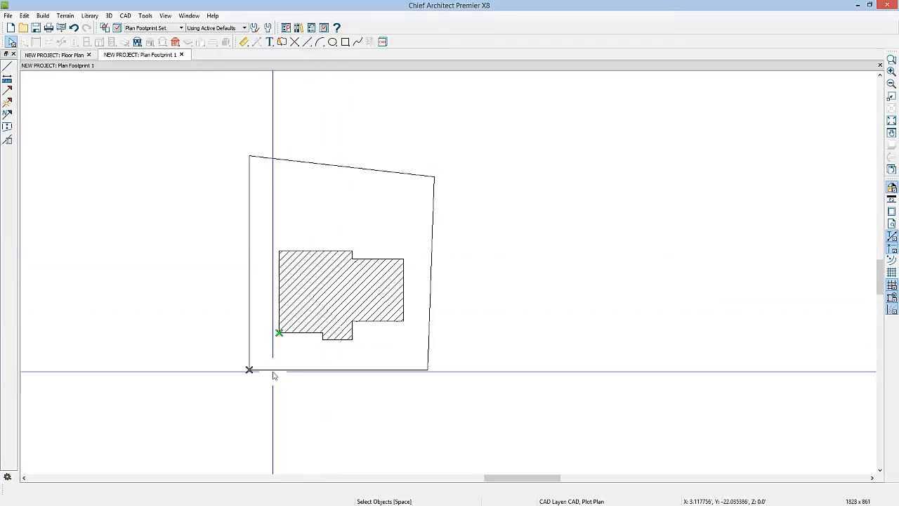
left_click(279, 334)
left_click(280, 339)
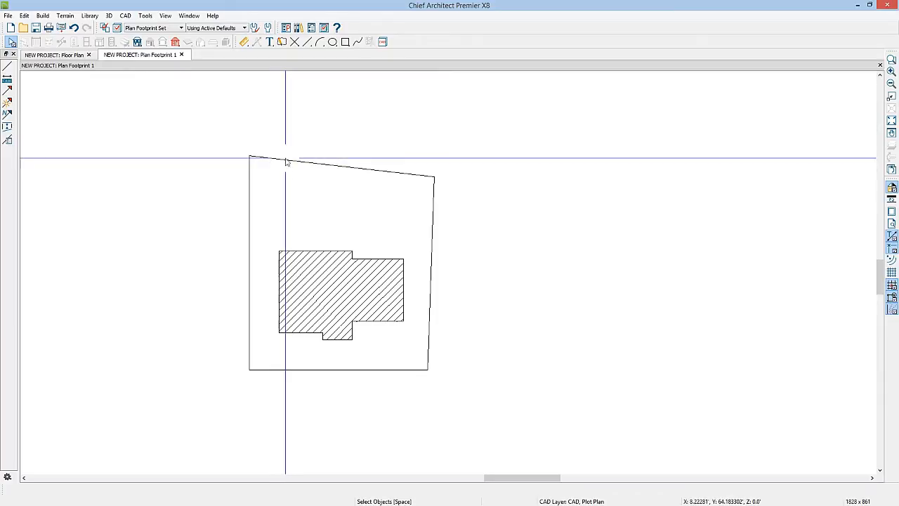
Step: Set the edit behavior preference to Concentric with a 10' jump
left_click(286, 28)
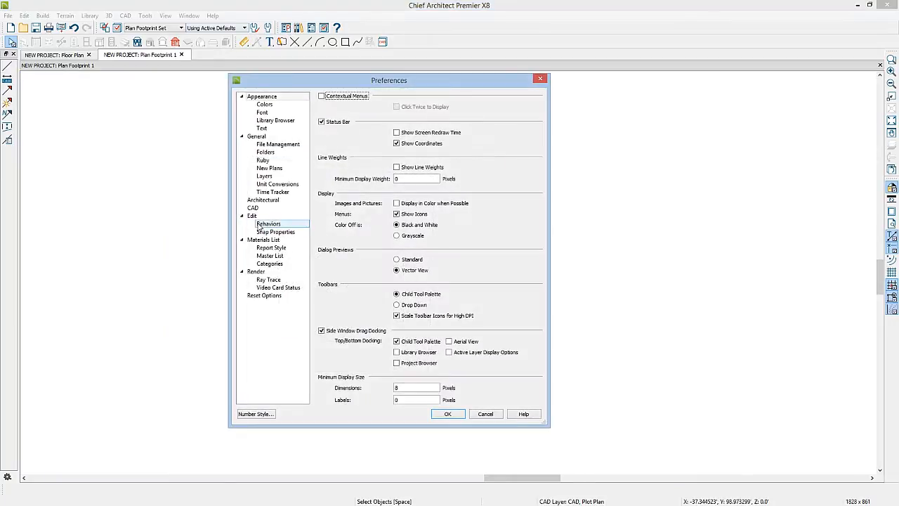
left_click(268, 224)
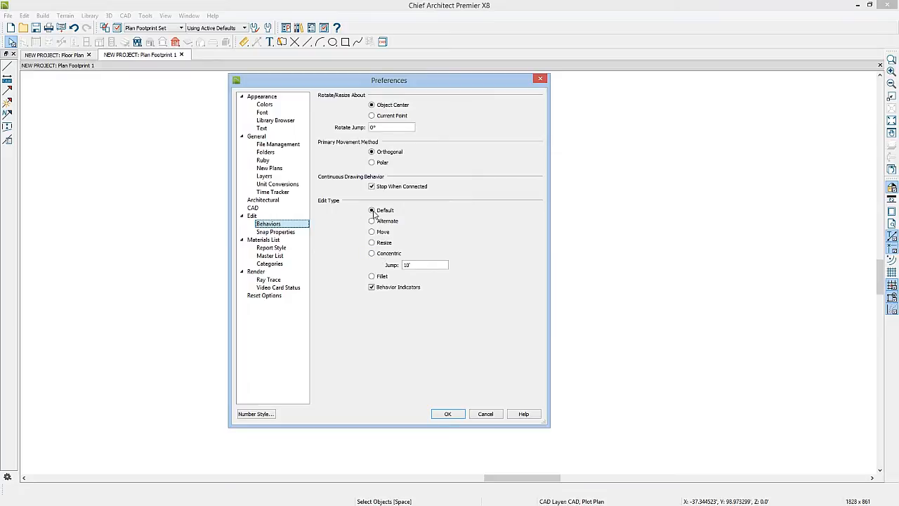
left_click(372, 253)
left_click(414, 264)
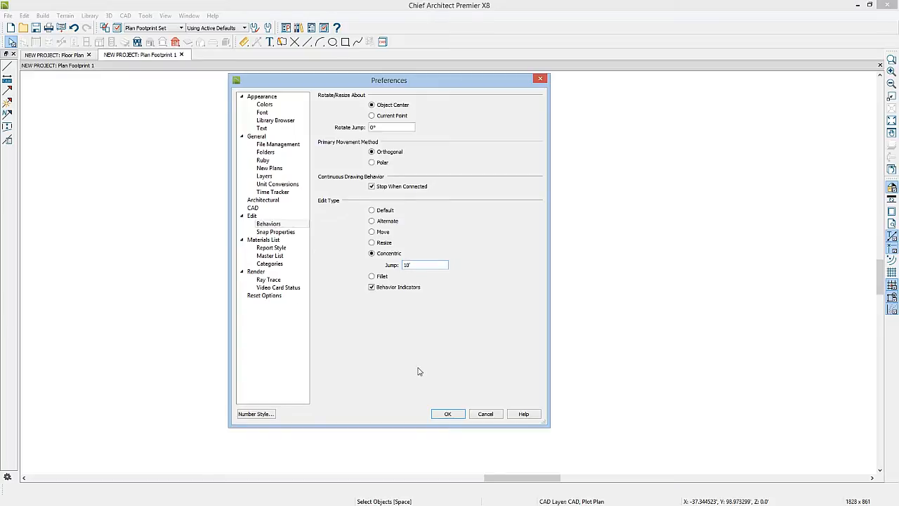
left_click(445, 414)
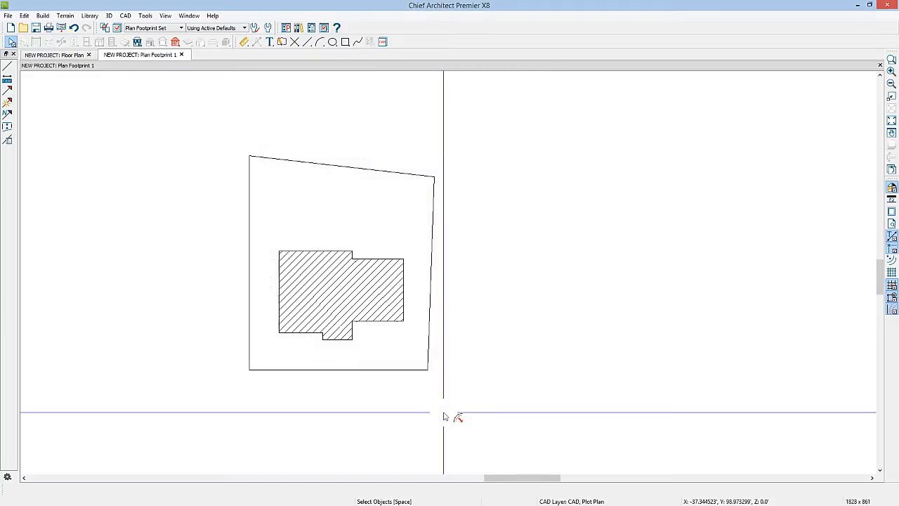
Step: Make a concentric copy of the lot boundary polyline, offset 10' inward from all sides as a setback outline
left_click(250, 339)
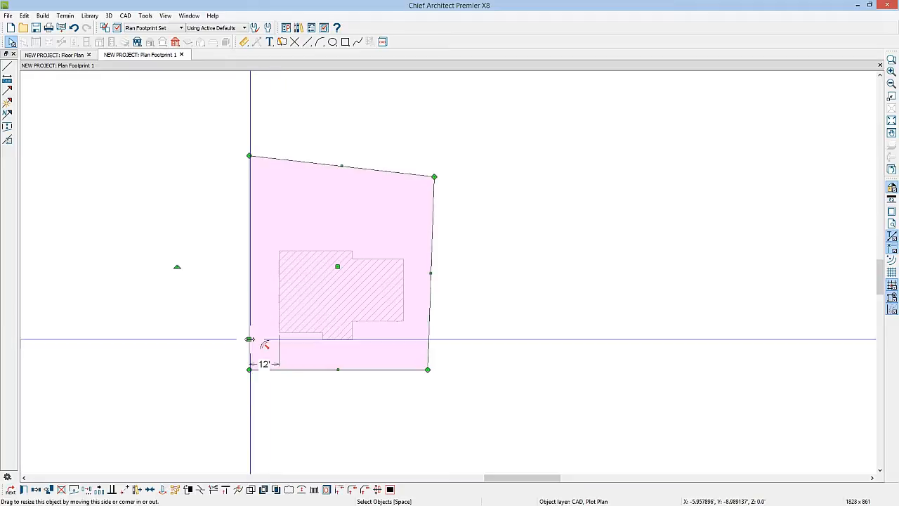
left_click(37, 491)
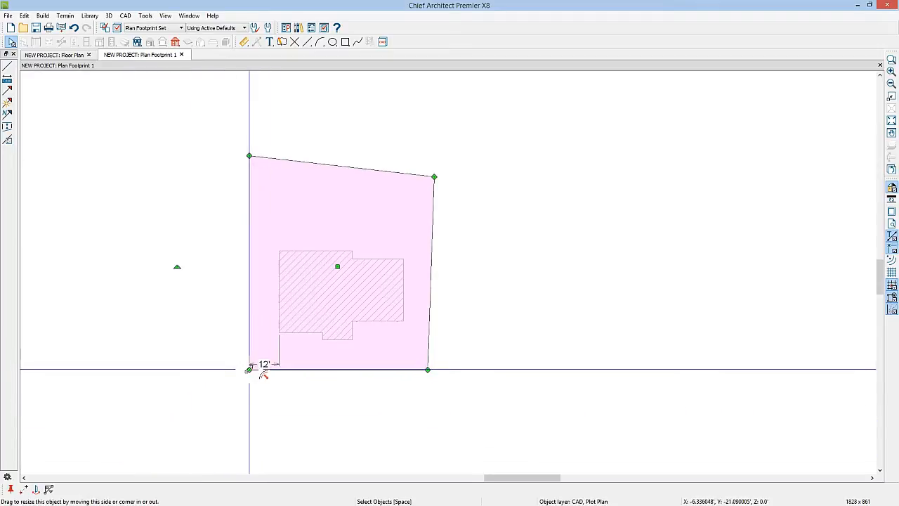
left_click_drag(248, 369, 275, 342)
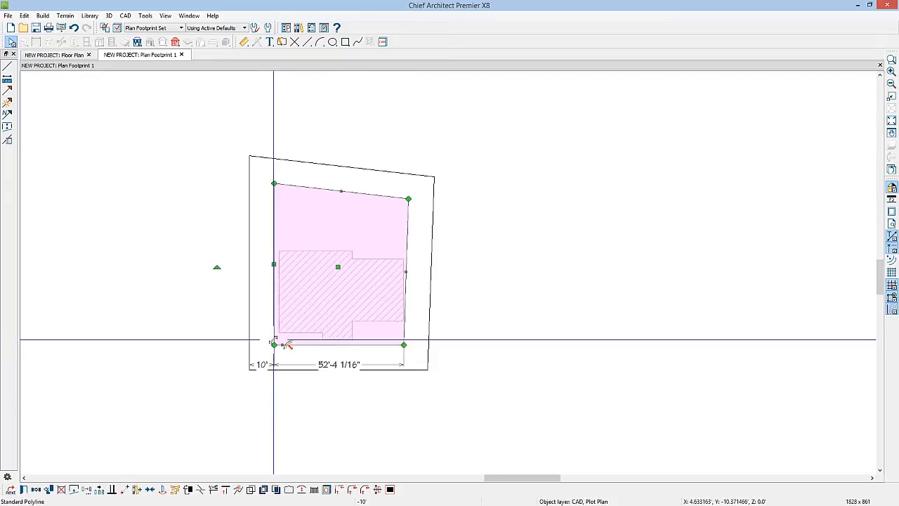
key("Escape")
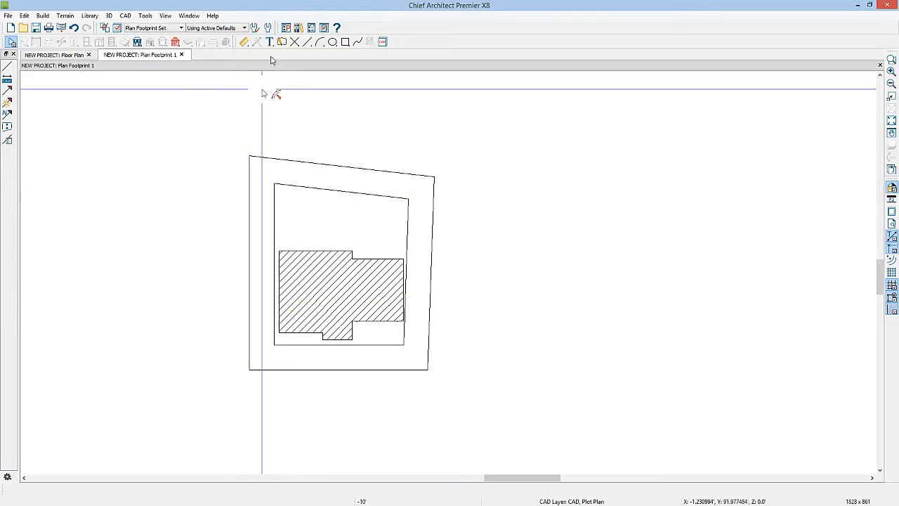
Step: Return the edit type behavior in the preferences to Default
left_click(290, 28)
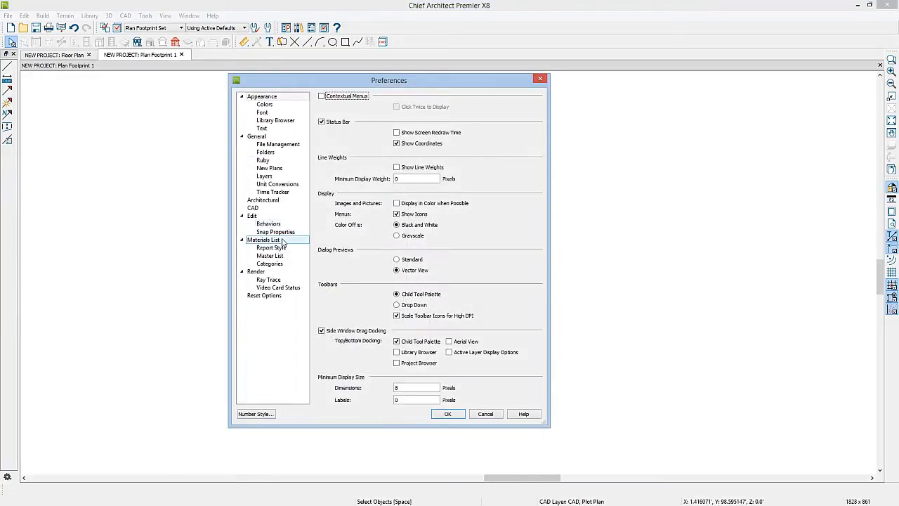
left_click(265, 223)
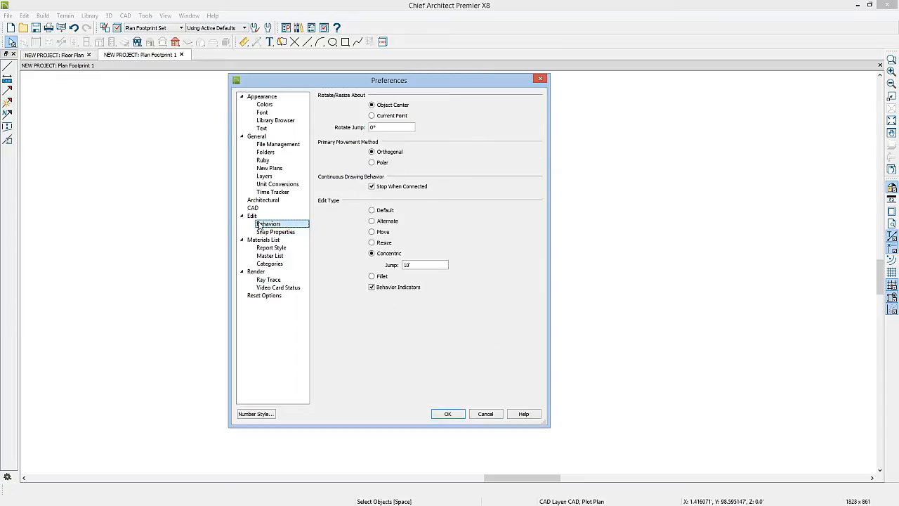
left_click(372, 210)
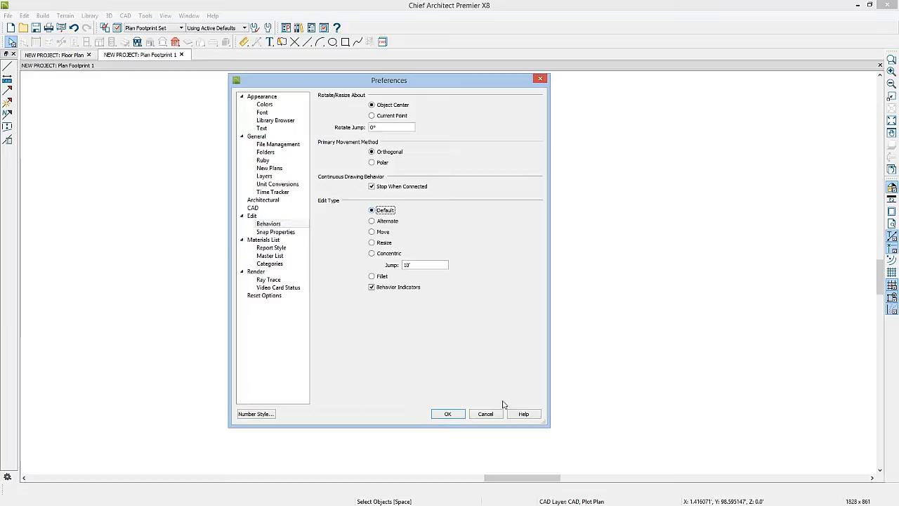
left_click(447, 414)
Step: Apply a dashed line style to the inner setback polyline
left_click(408, 223)
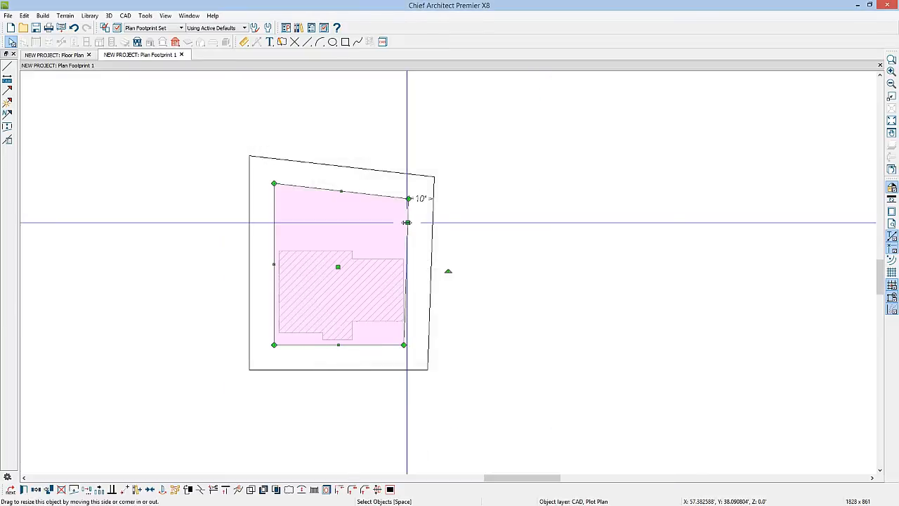
double_click(407, 223)
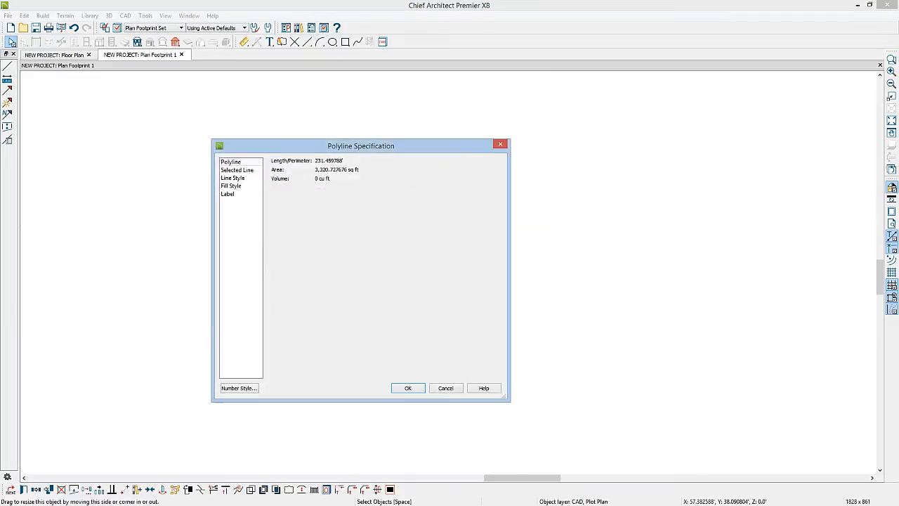
left_click(239, 179)
left_click(409, 201)
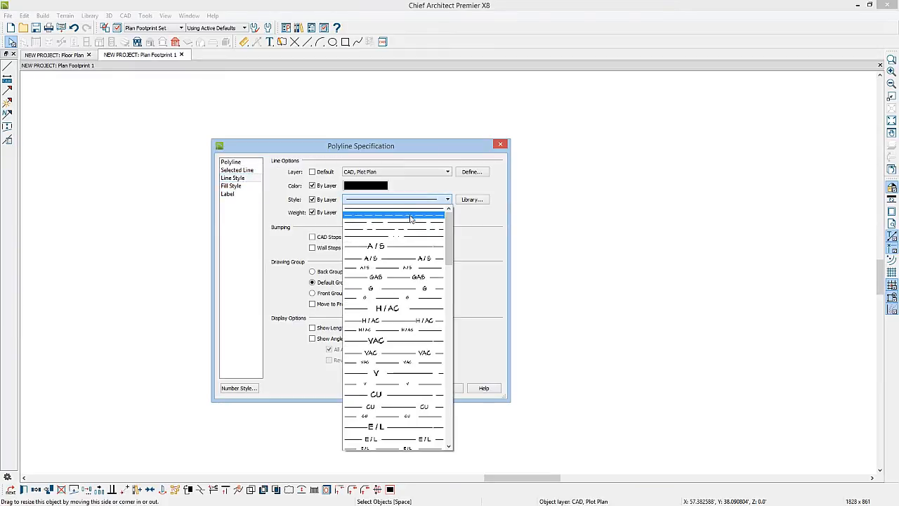
left_click(411, 206)
left_click(417, 390)
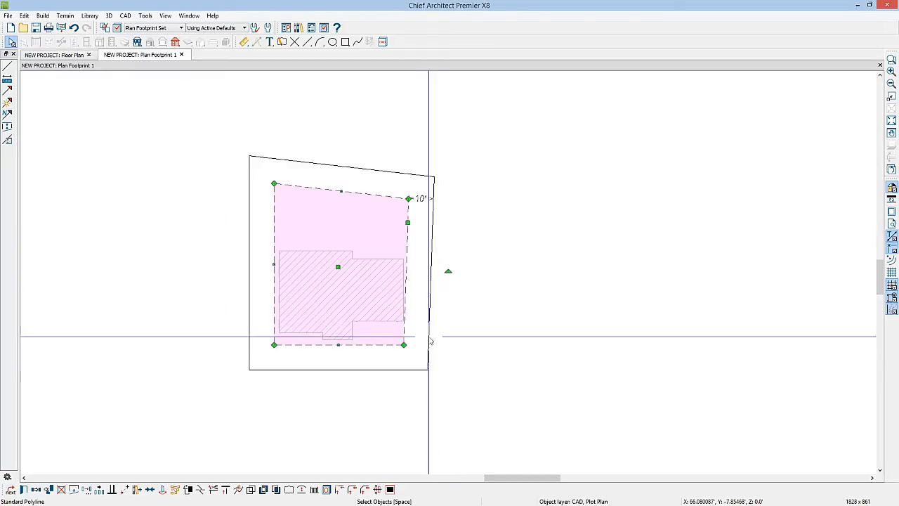
Step: Apply an alternating long-and-short dashed line style to the outer lot boundary polyline
left_click(429, 337)
double_click(429, 337)
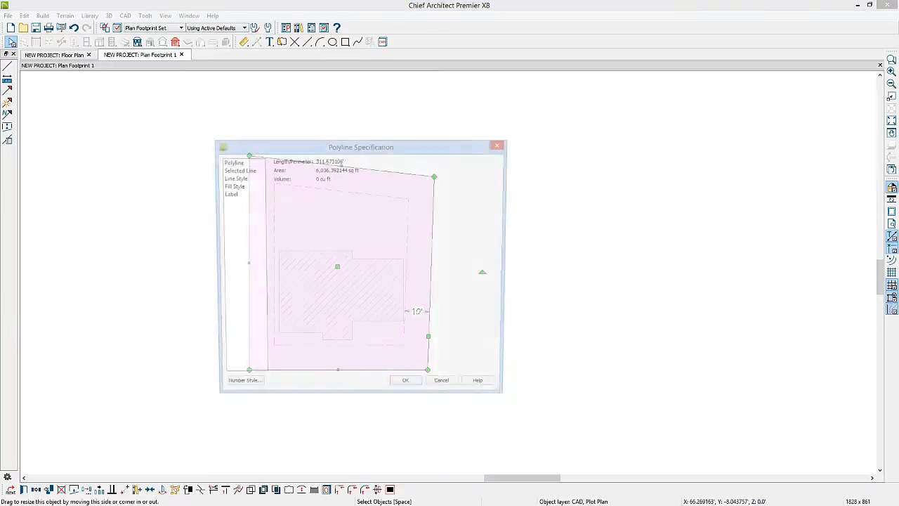
left_click(244, 179)
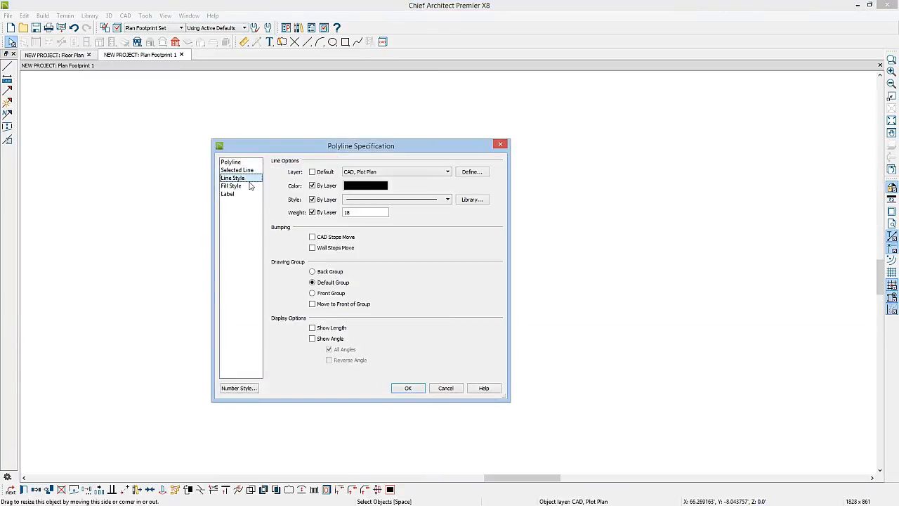
left_click(448, 200)
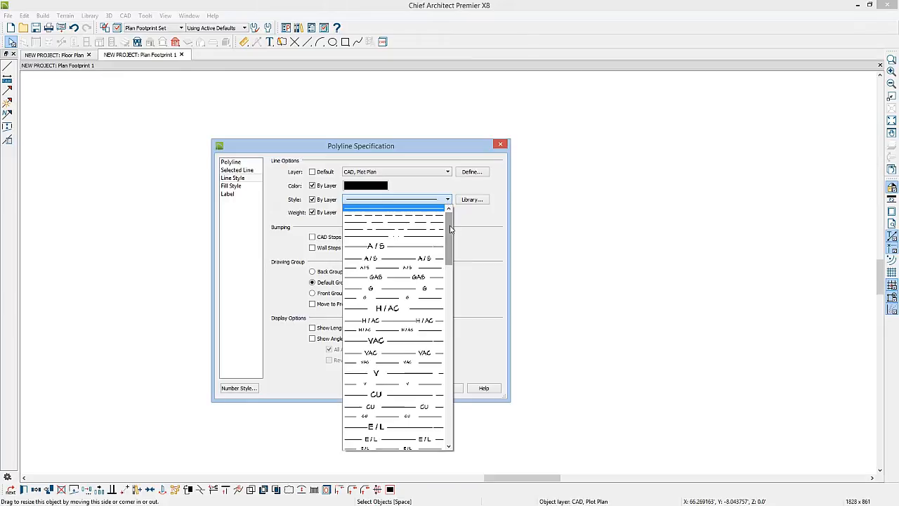
left_click_drag(452, 232, 453, 264)
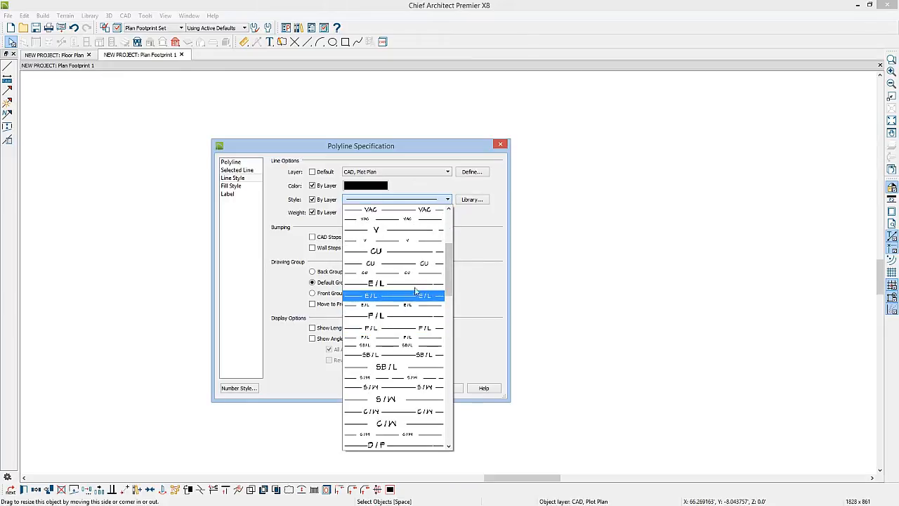
left_click_drag(449, 264, 453, 219)
left_click(414, 231)
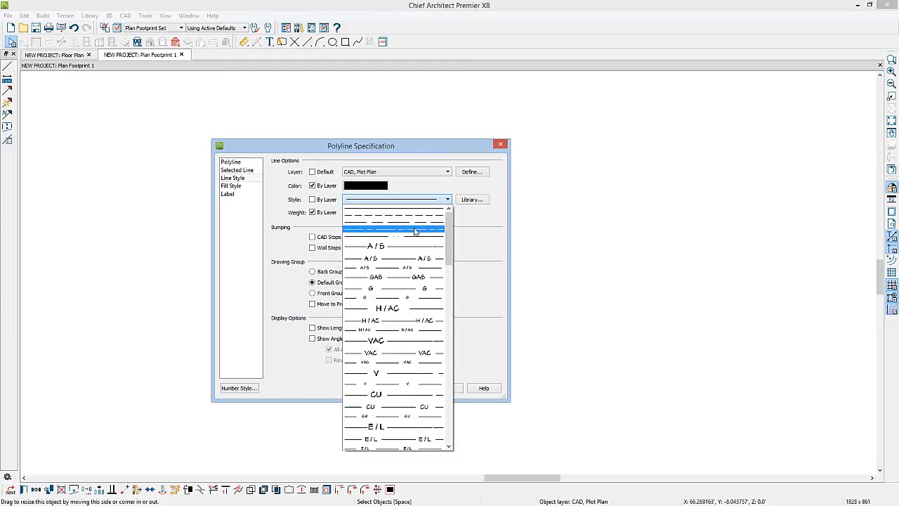
left_click(415, 229)
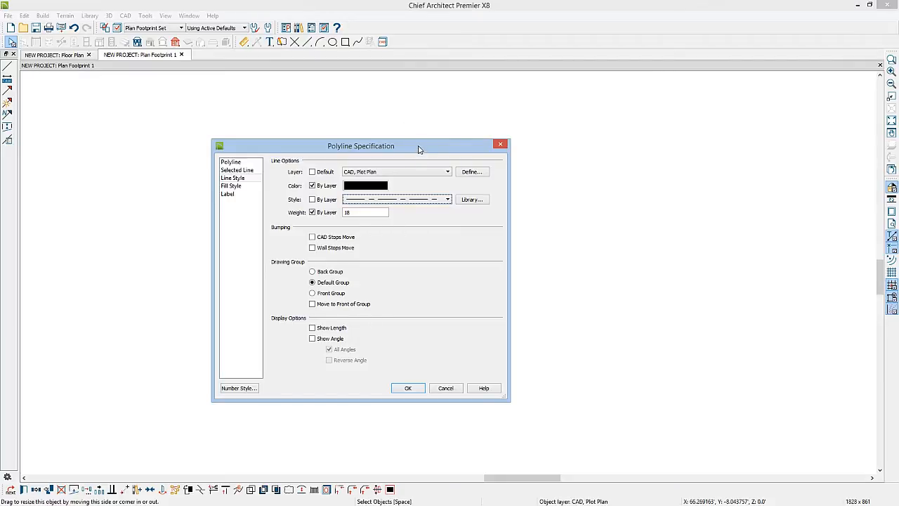
Step: Turn on the length and angle display for all sides of the lot boundary polyline
left_click_drag(421, 146, 699, 146)
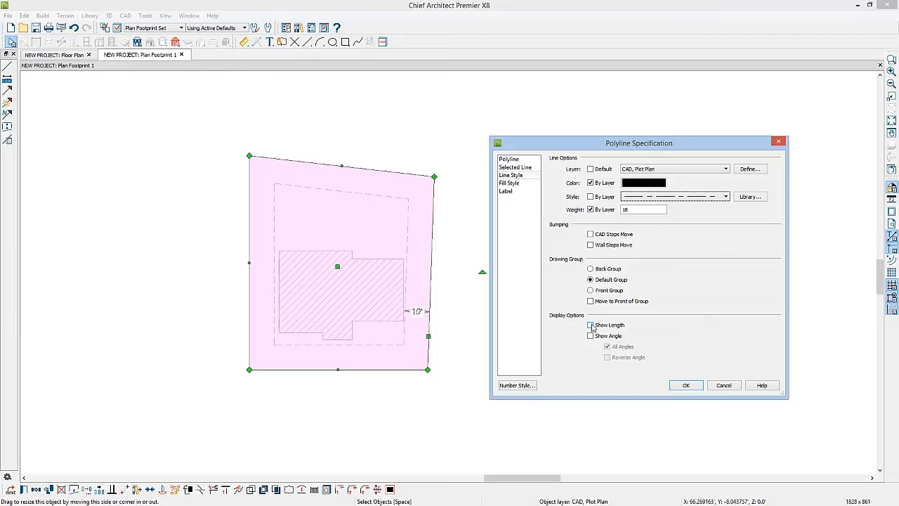
left_click(591, 326)
left_click(590, 336)
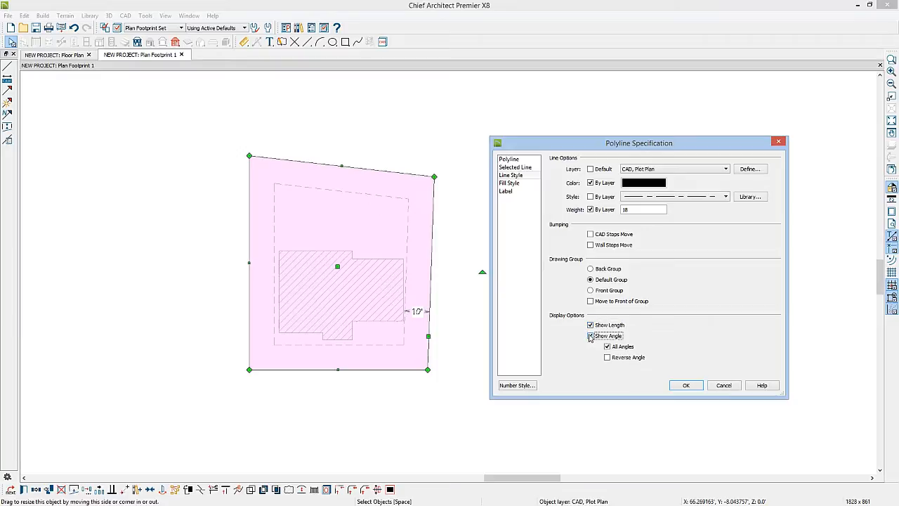
left_click(687, 386)
Step: Change the text style of the boundary polyline's layer, CAD, Plot Plan, to Plot Plan Text Style
scroll(433, 278, "up", 1)
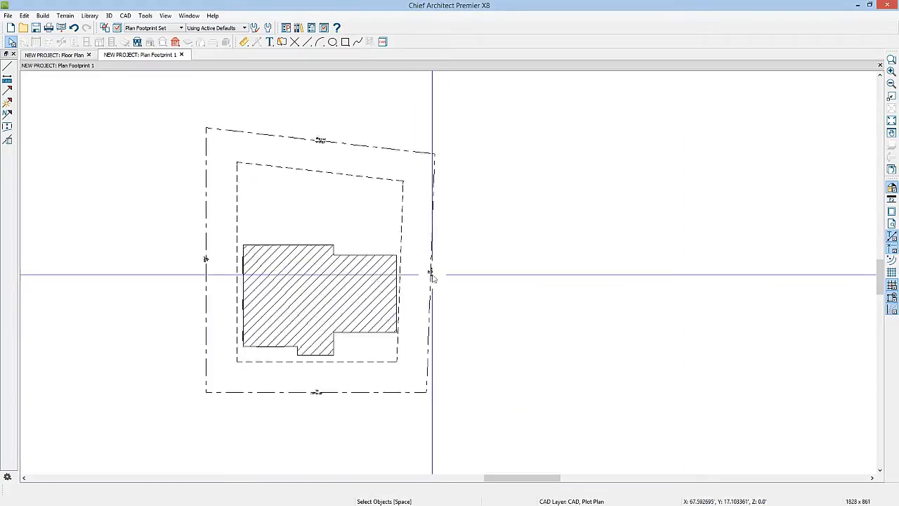
scroll(432, 278, "up", 5)
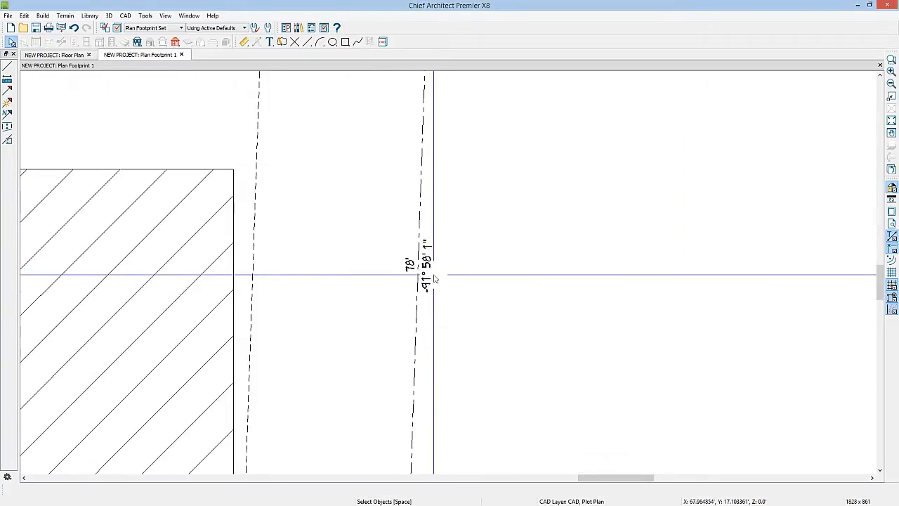
scroll(434, 279, "up", 2)
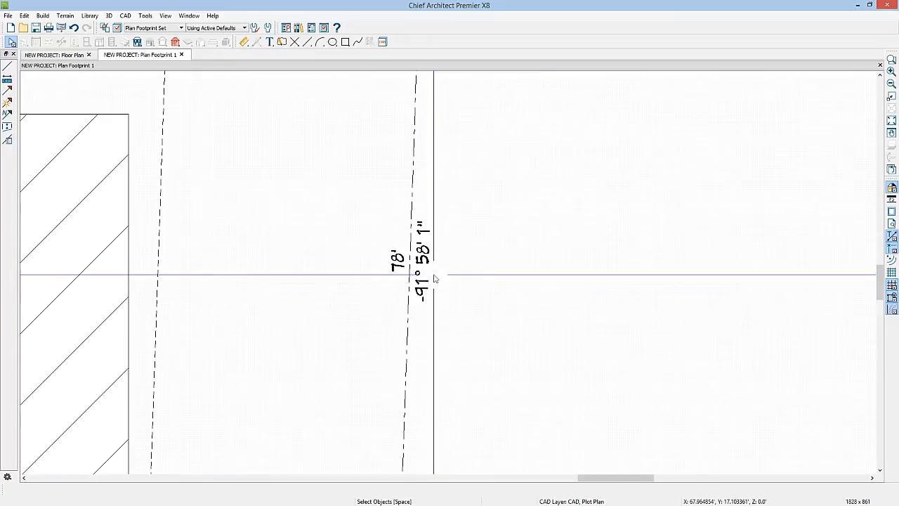
left_click(410, 312)
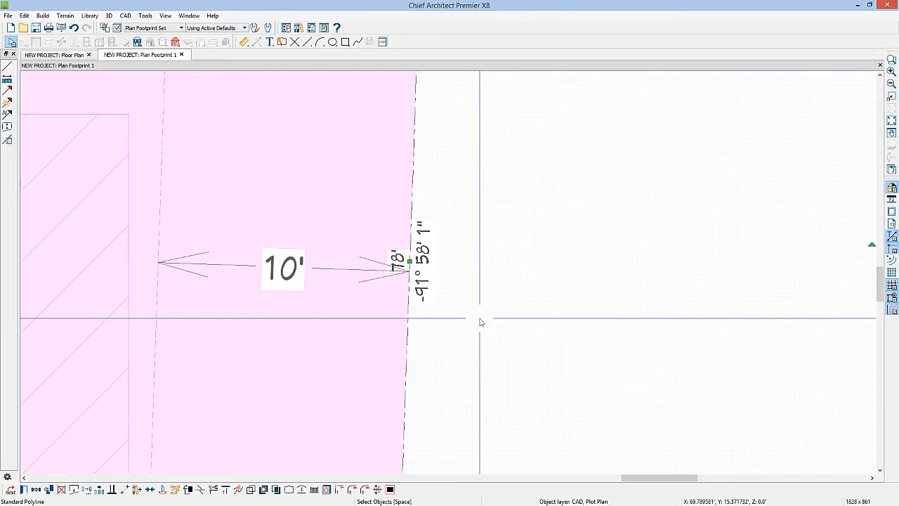
left_click(24, 489)
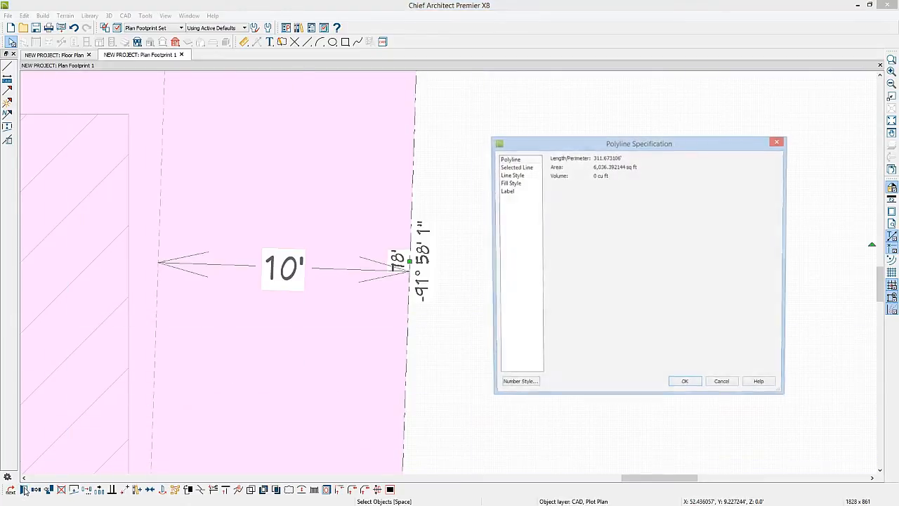
left_click(513, 176)
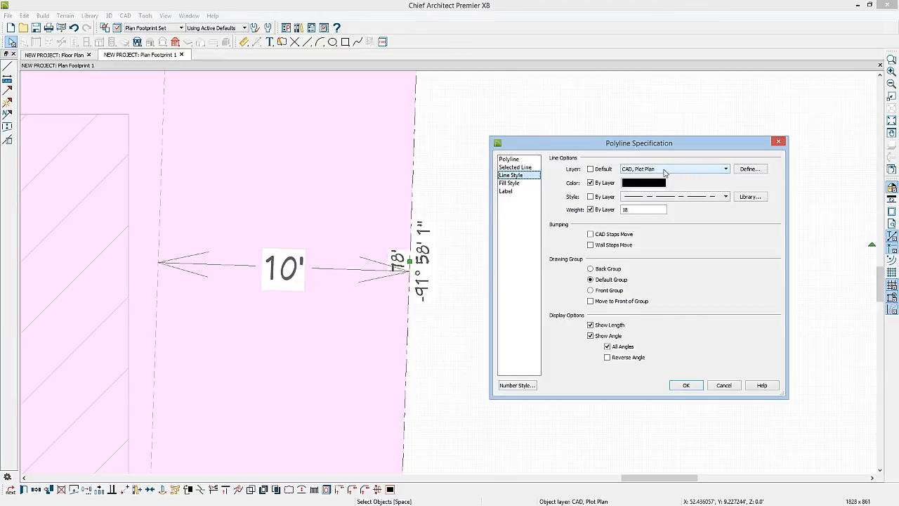
left_click(748, 169)
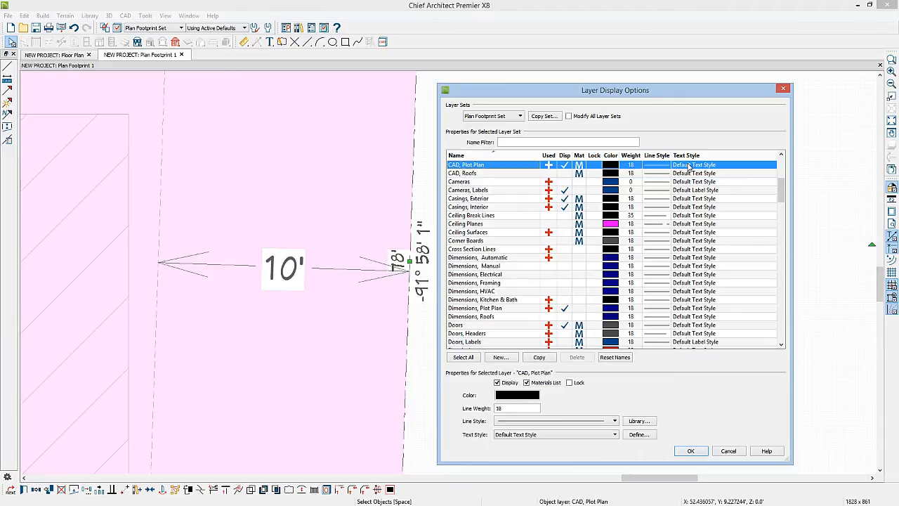
left_click(615, 434)
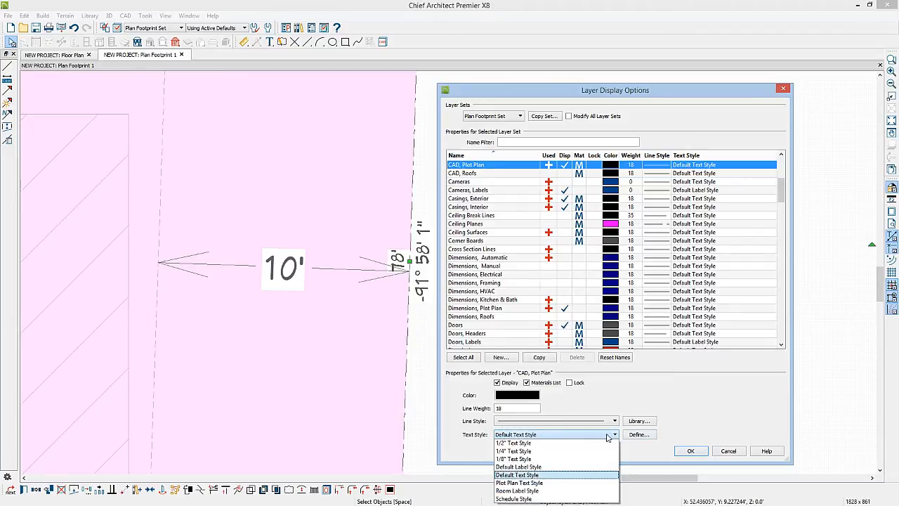
left_click(520, 482)
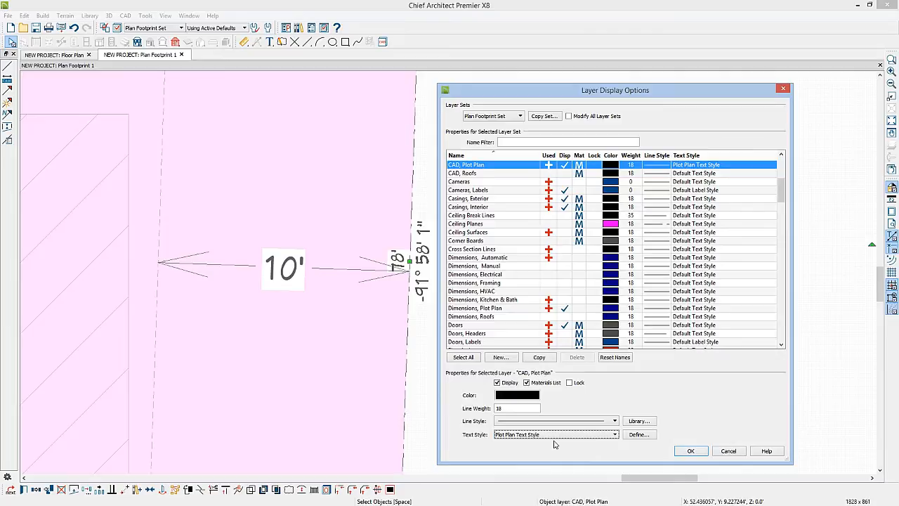
left_click(692, 451)
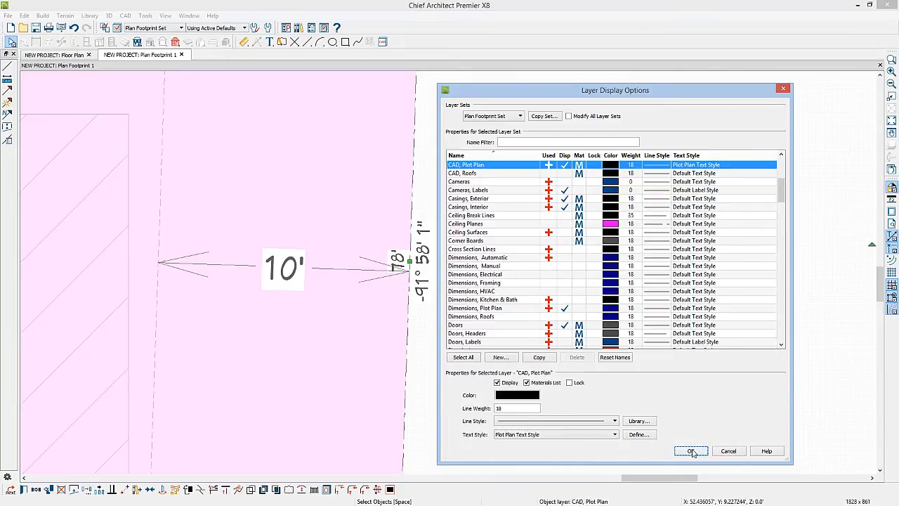
left_click(688, 389)
Step: Add an end-to-end dimension from the house footprint's lower-left corner horizontally to the left property line
scroll(559, 351, "down", 5)
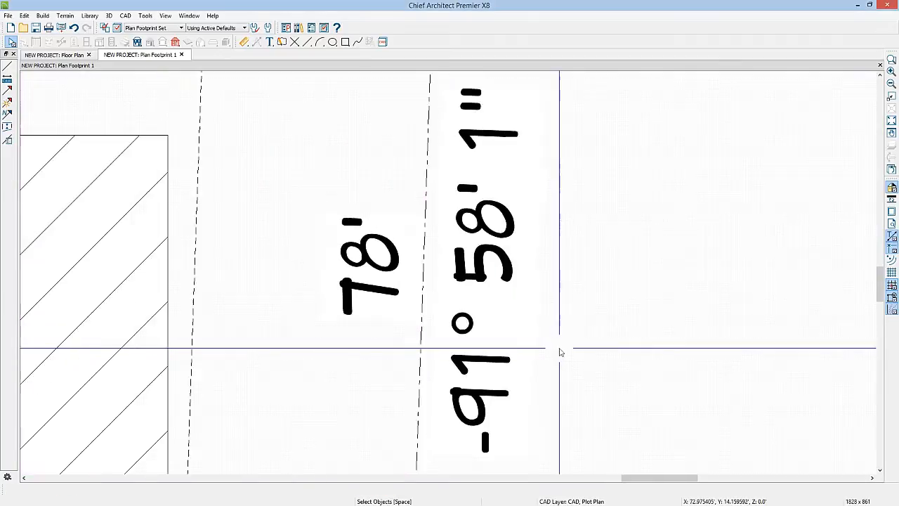
scroll(561, 351, "down", 2)
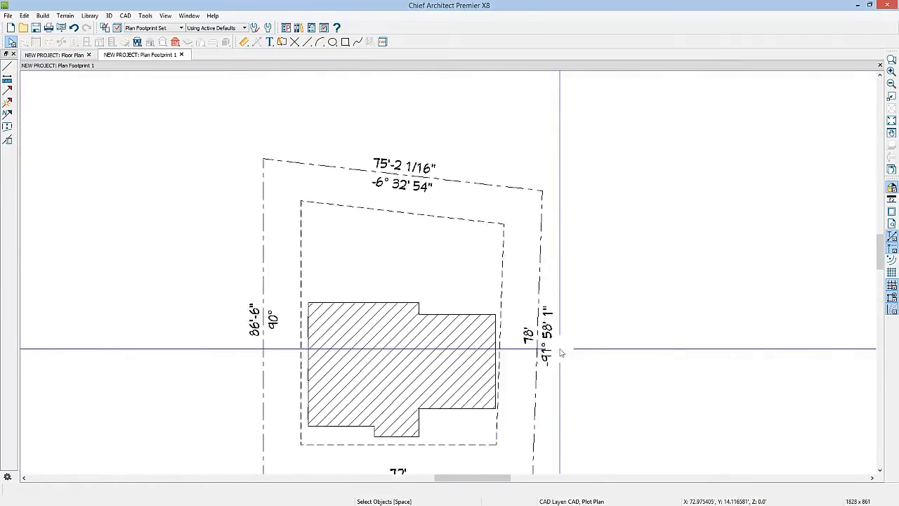
middle_click_drag(589, 414, 535, 331)
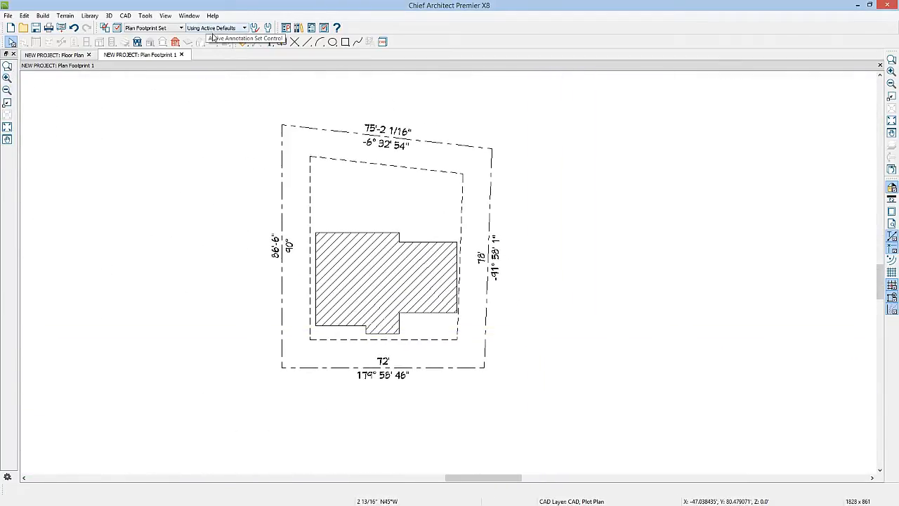
left_click(243, 44)
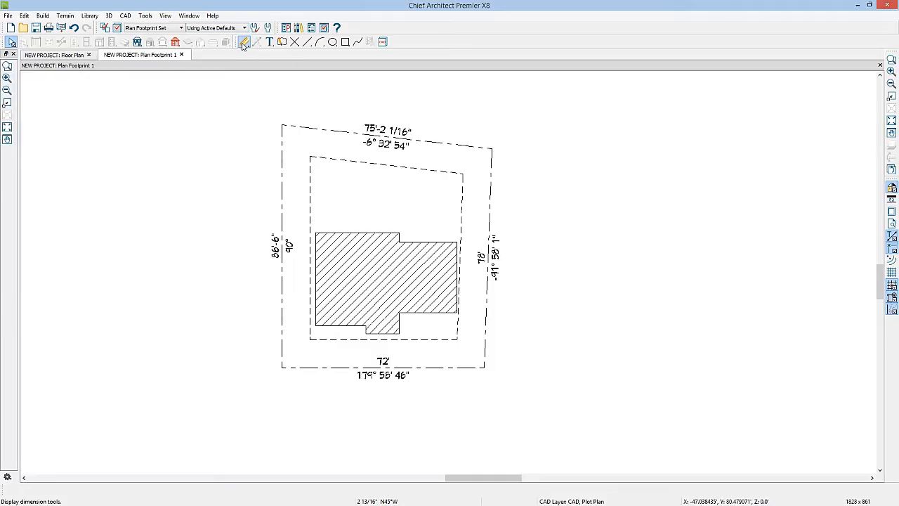
scroll(288, 322, "up", 2)
left_click(243, 44)
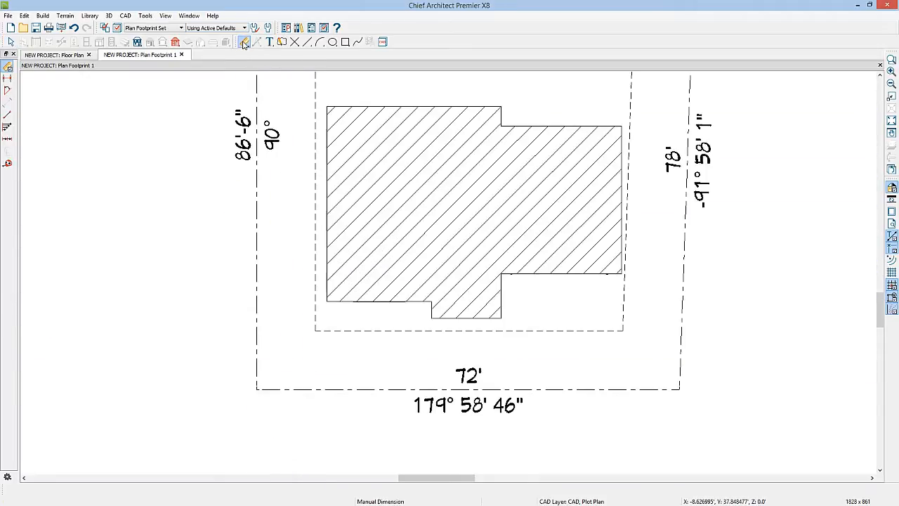
left_click(7, 79)
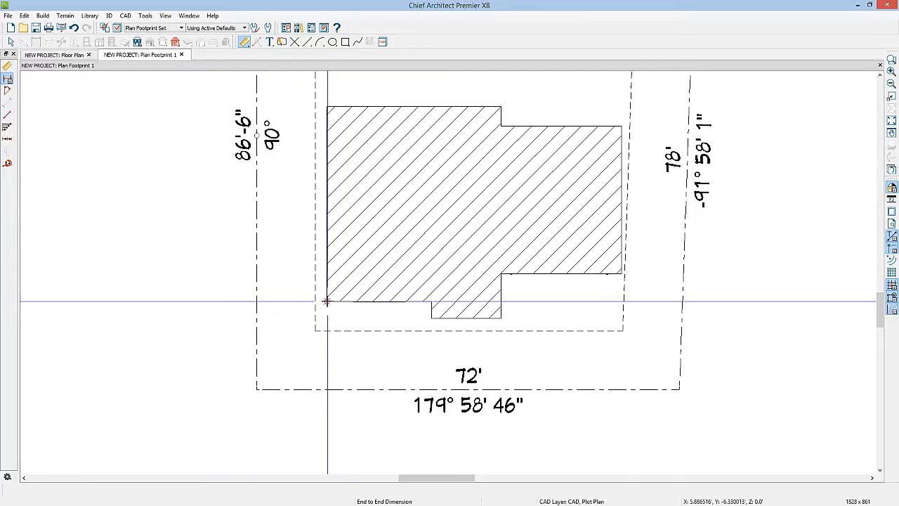
left_click_drag(327, 301, 259, 301)
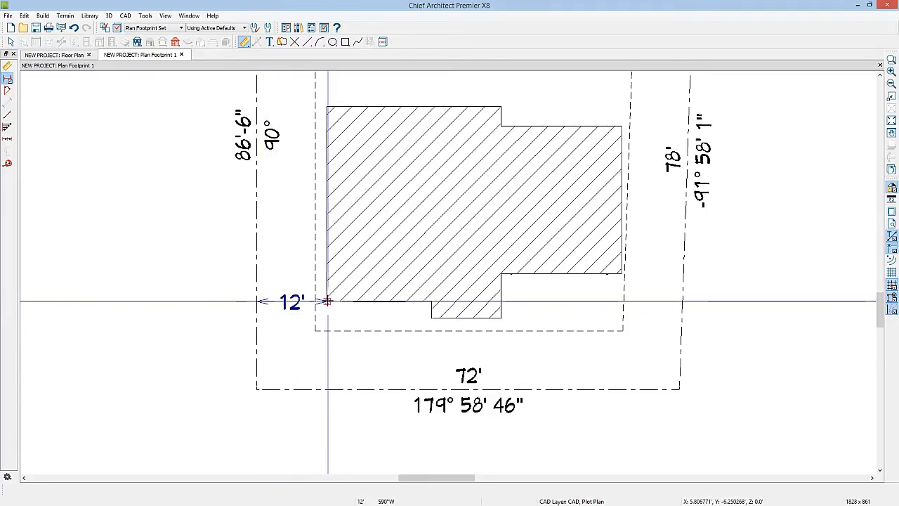
Step: Dimension from the house's lower-left edge down to the bottom property line, and move both dimensions away from the house corner
left_click_drag(327, 301, 327, 388)
key("space")
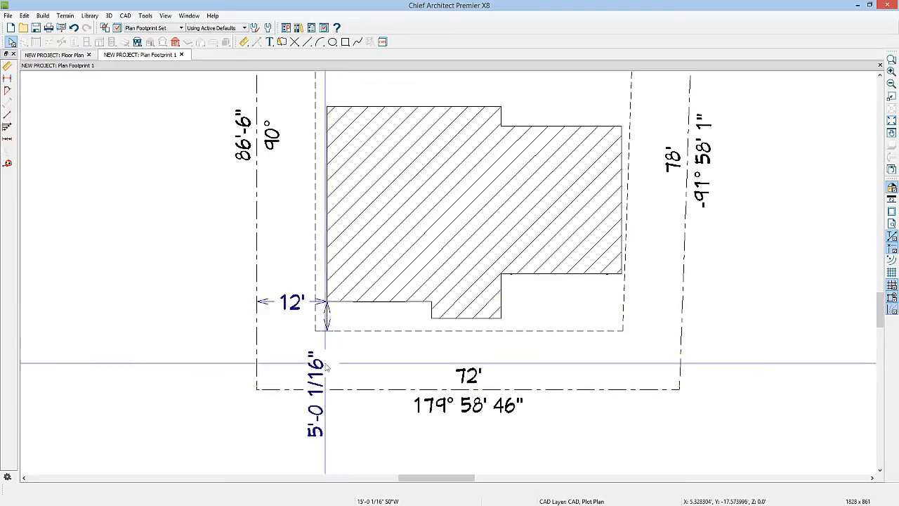
left_click(326, 317)
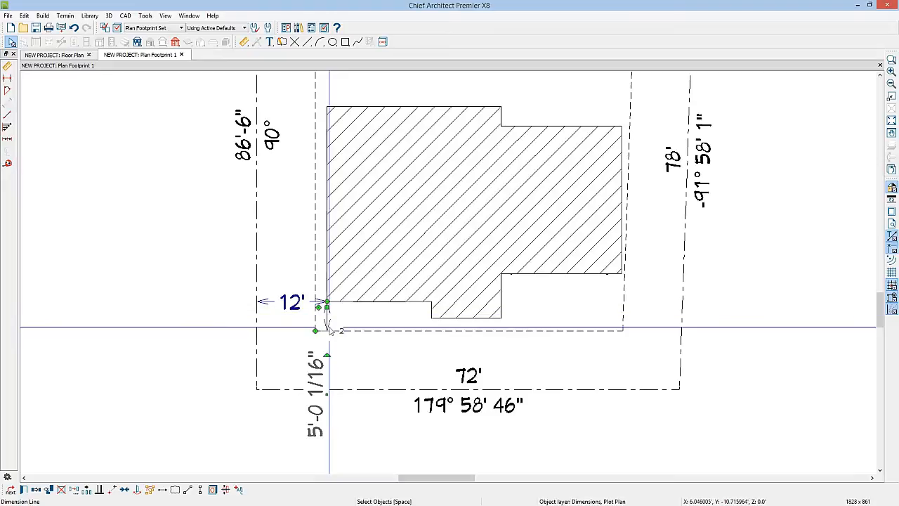
left_click_drag(315, 331, 370, 365)
left_click(363, 364)
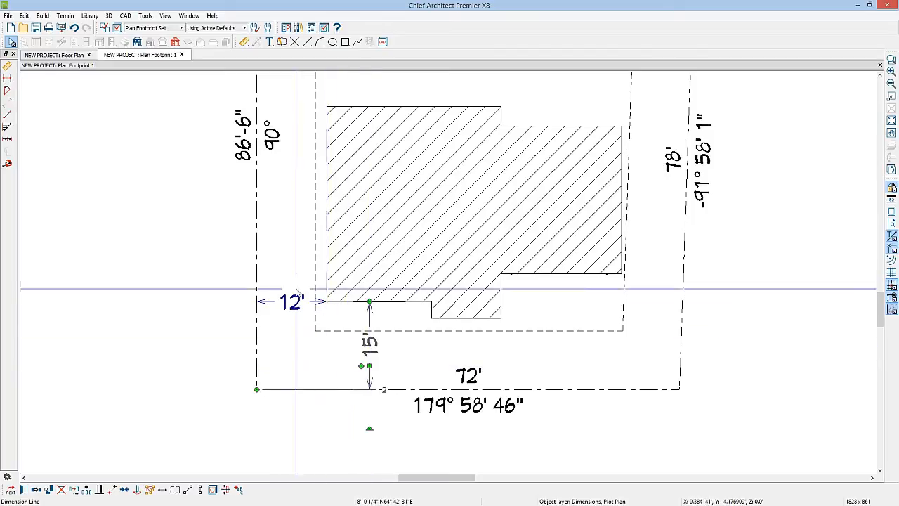
left_click(278, 303)
left_click_drag(276, 302, 276, 274)
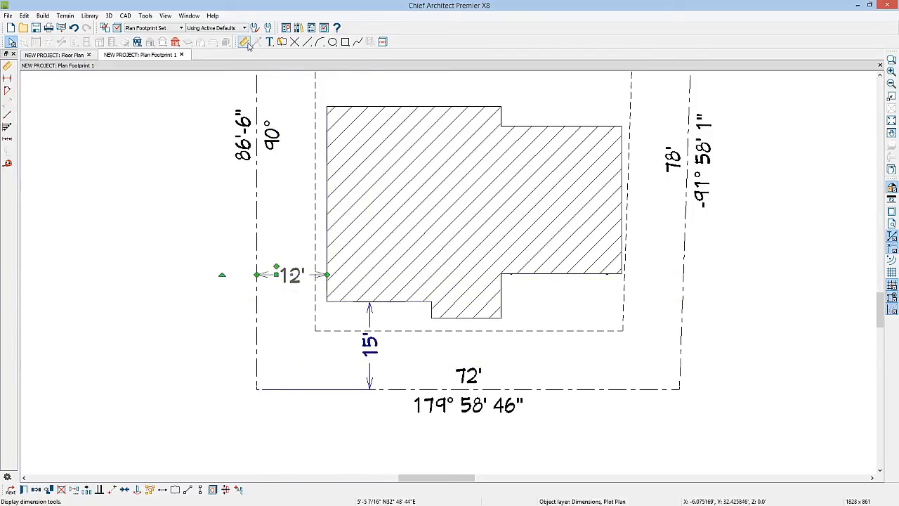
Step: Add a dimension between the left dashed setback line and the left property line, above the house dimension
left_click(244, 43)
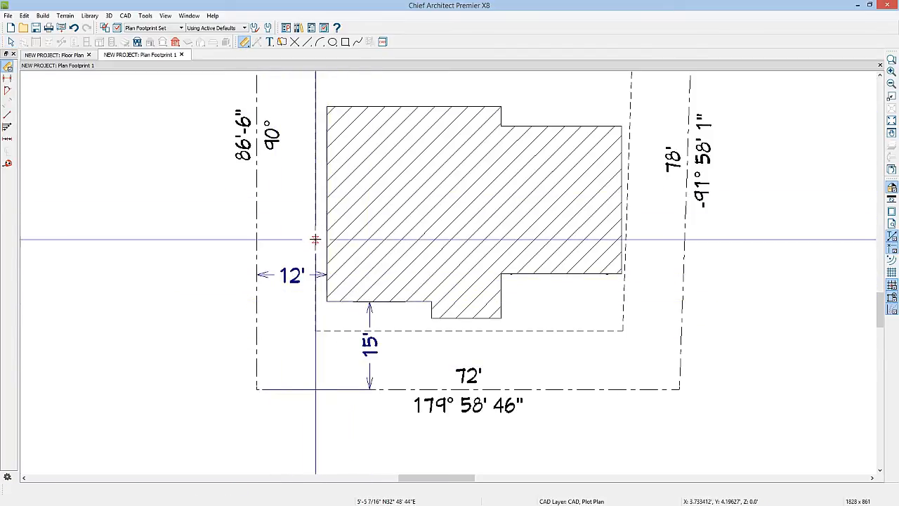
left_click_drag(276, 237, 260, 239)
key("space")
left_click(891, 121)
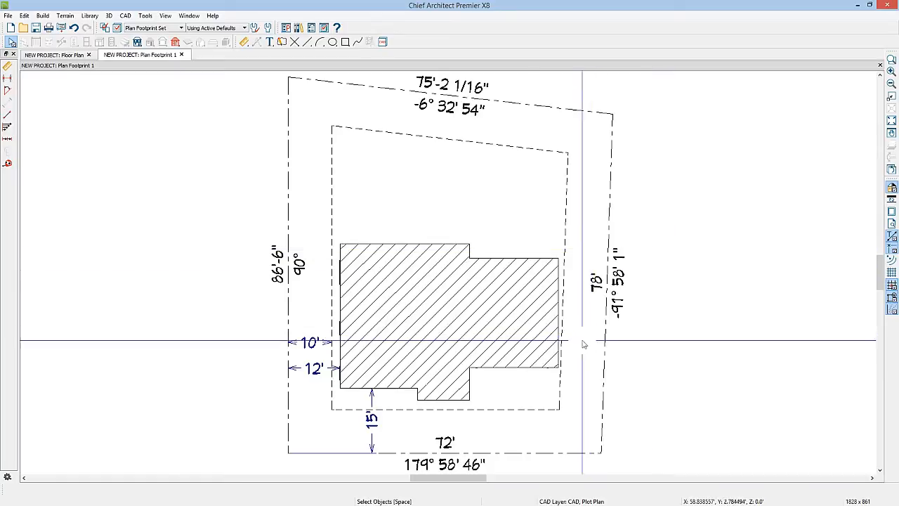
scroll(528, 393, "down", 4)
middle_click_drag(528, 393, 469, 341)
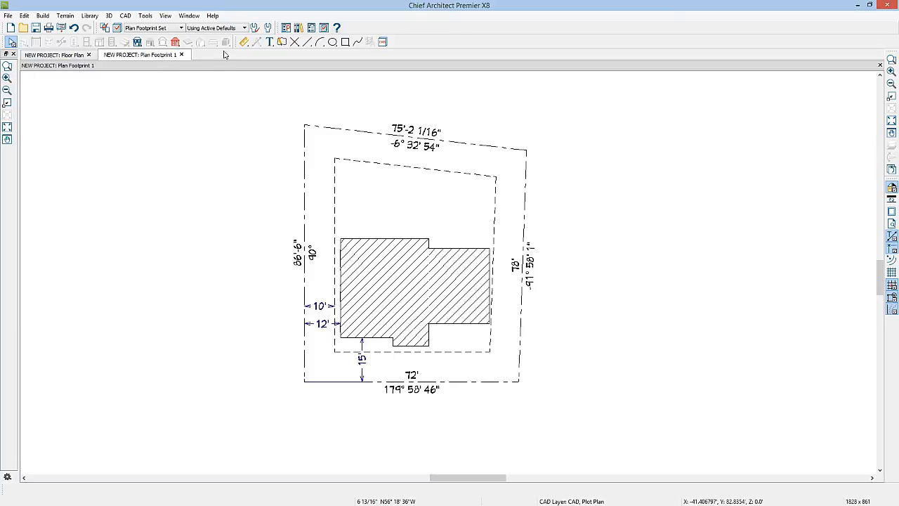
Step: Locate the Plan Footprint 1 CAD detail in the Project Browser and close its view to return to the floor plan
left_click(311, 28)
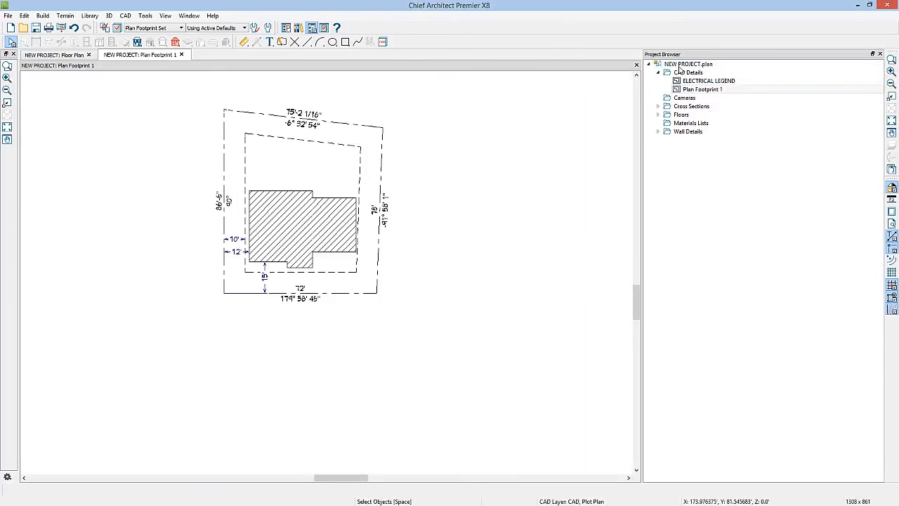
left_click(697, 90)
left_click(181, 55)
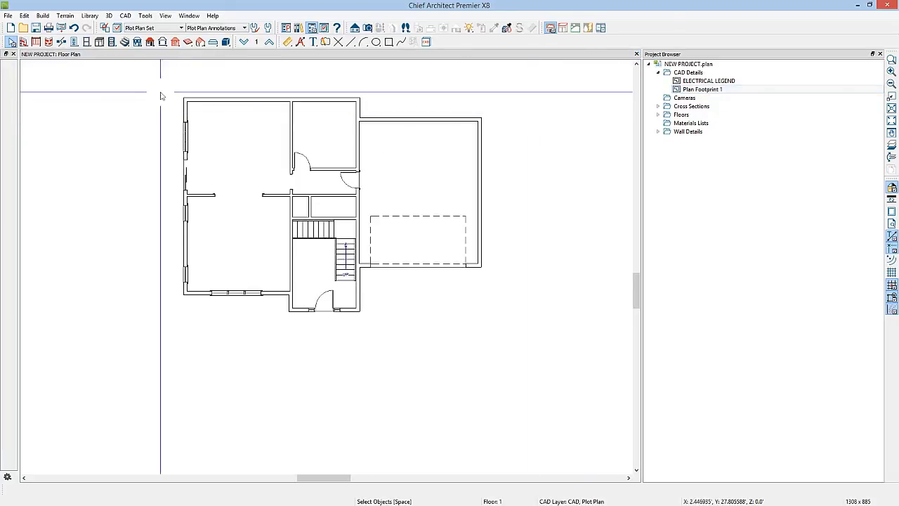
scroll(260, 187, "down", 4)
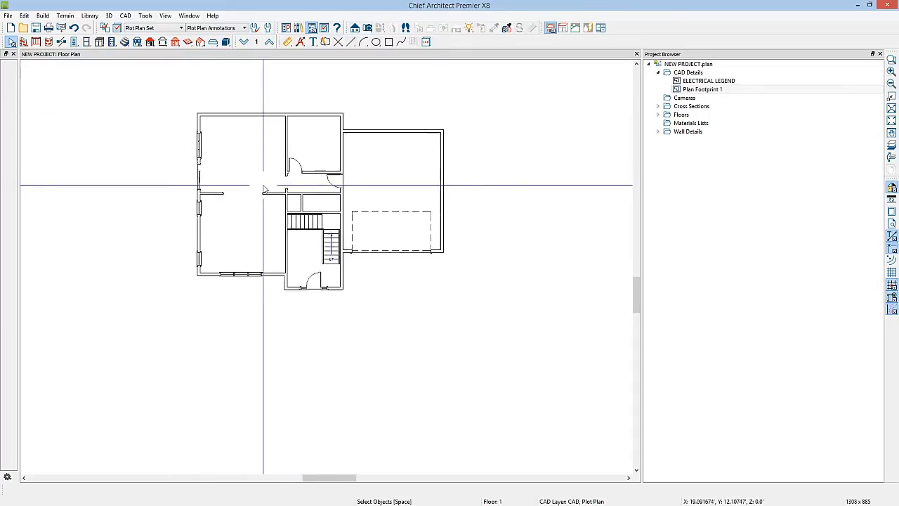
Step: Open the Plan Footprint 1 CAD detail and copy the outer property boundary polyline
middle_click_drag(269, 177, 273, 223)
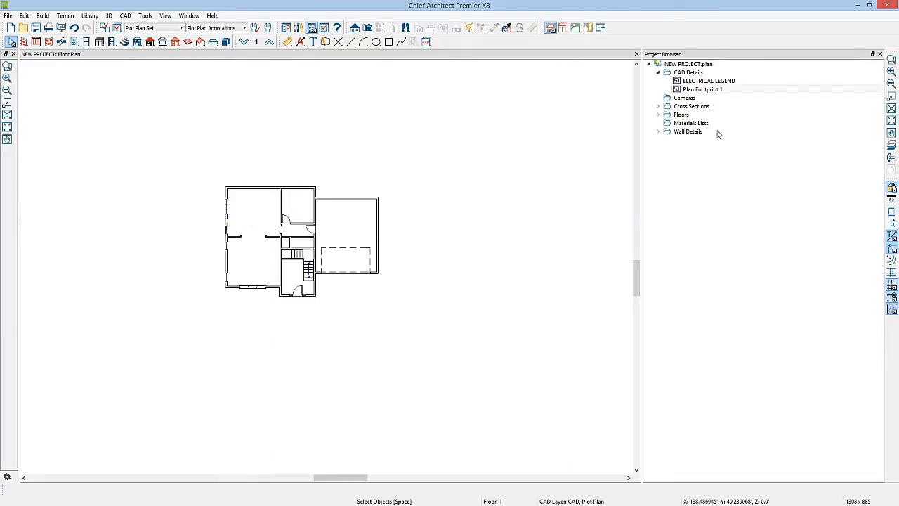
double_click(710, 91)
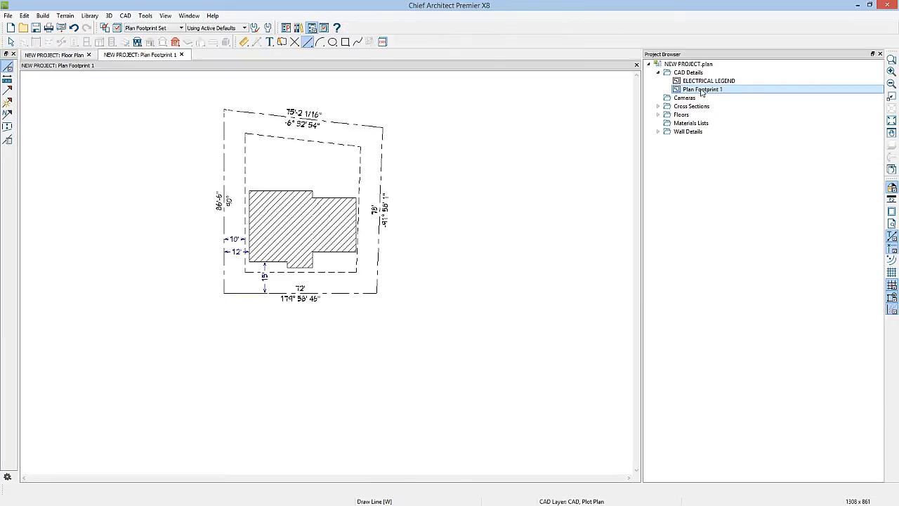
key("space")
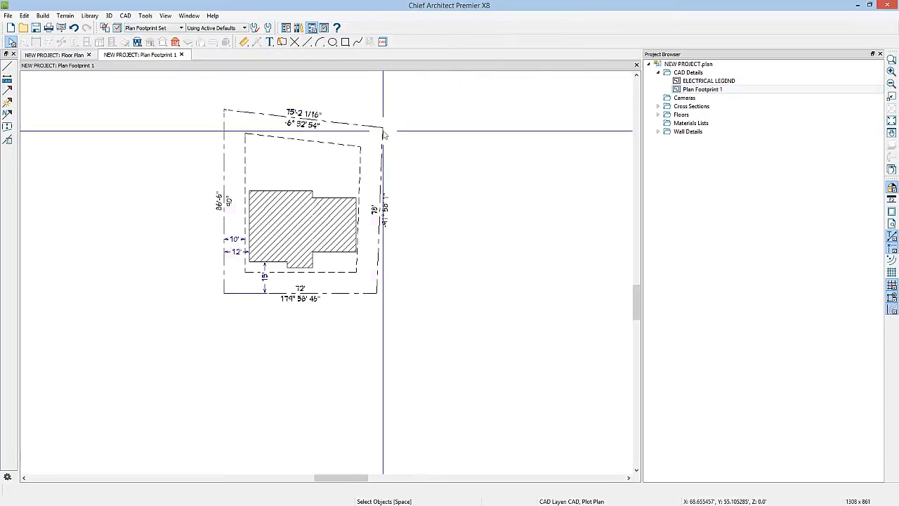
left_click(382, 130)
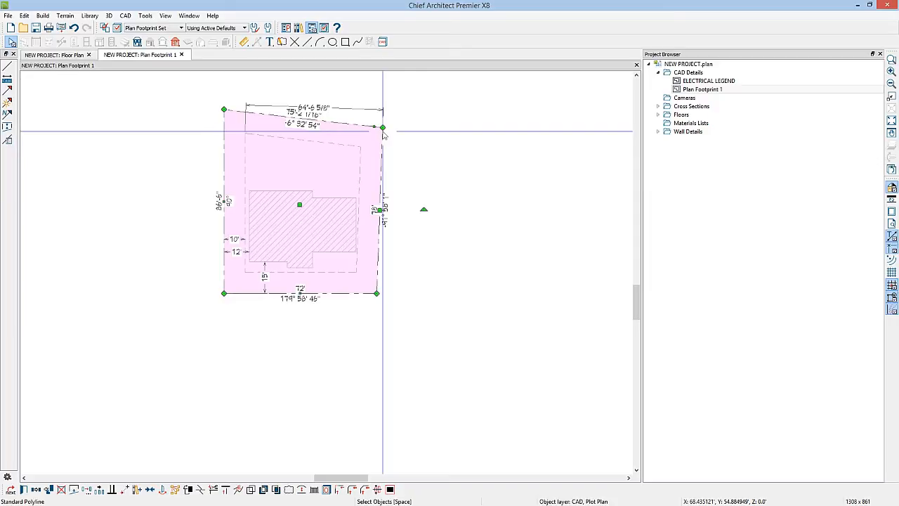
Step: Paste the property boundary into the floor plan using Paste Hold Position so it keeps its location around the house
left_click(63, 54)
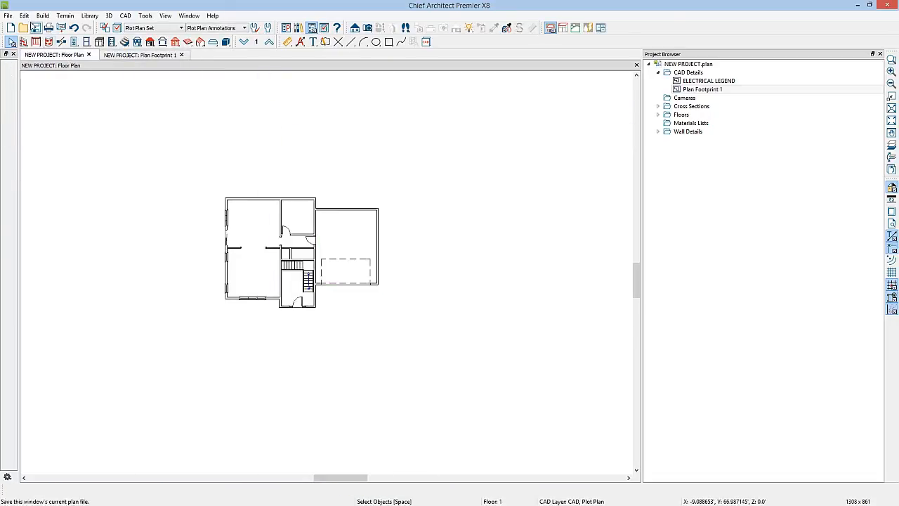
left_click(24, 15)
mouse_move(43, 83)
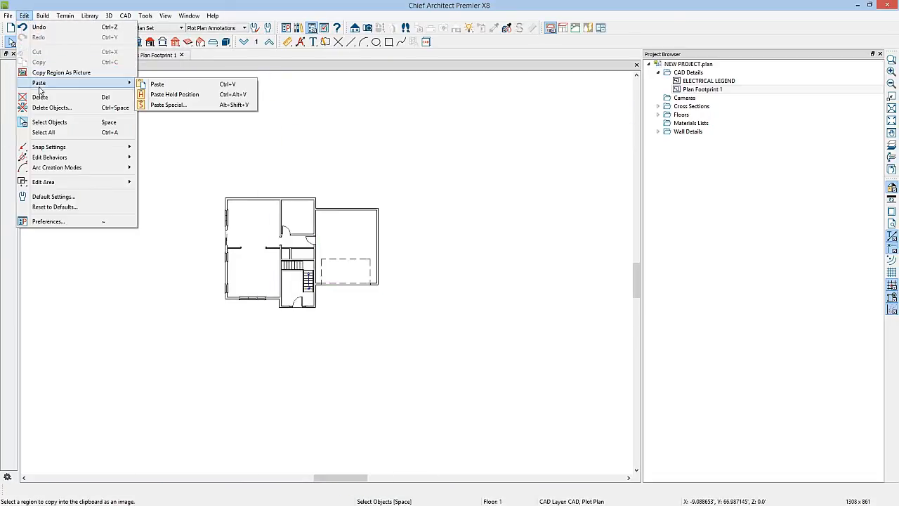
left_click(164, 96)
left_click(451, 195)
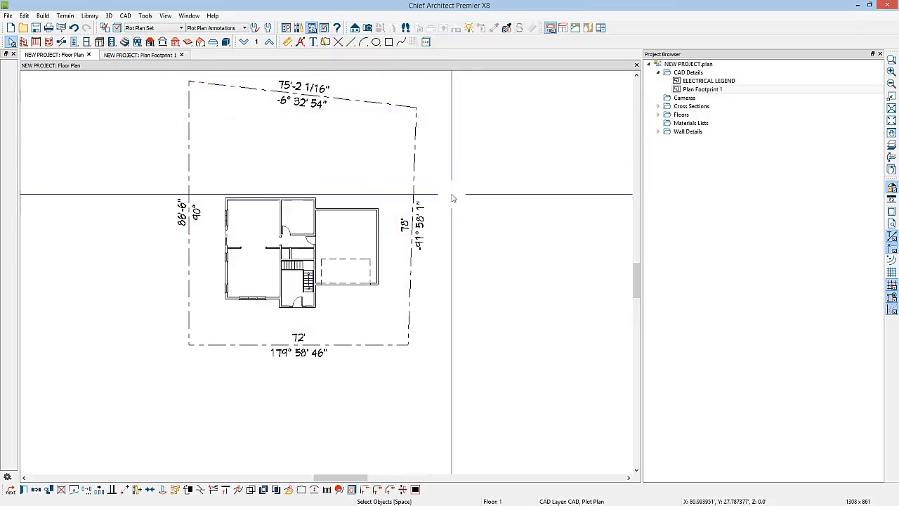
Step: Turn off the length and angle display for the pasted property boundary in the floor plan
double_click(413, 170)
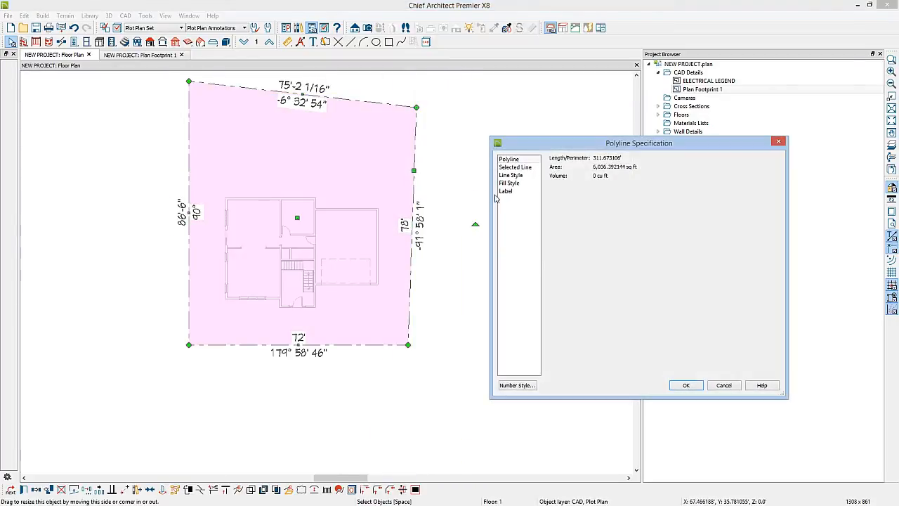
left_click(510, 175)
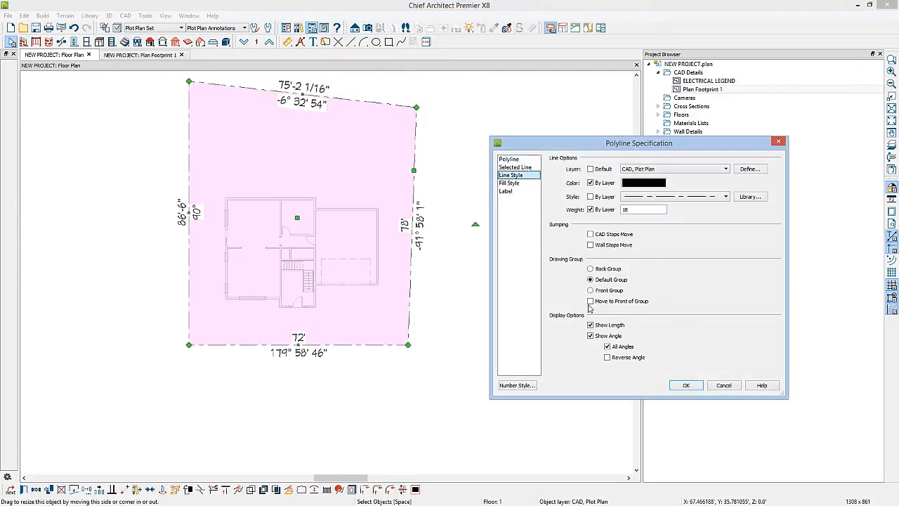
left_click(590, 325)
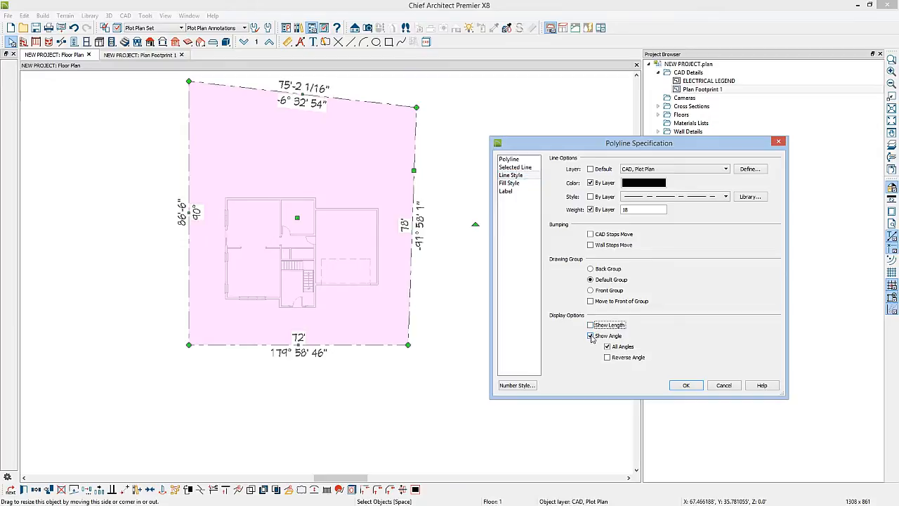
left_click(591, 335)
left_click(686, 385)
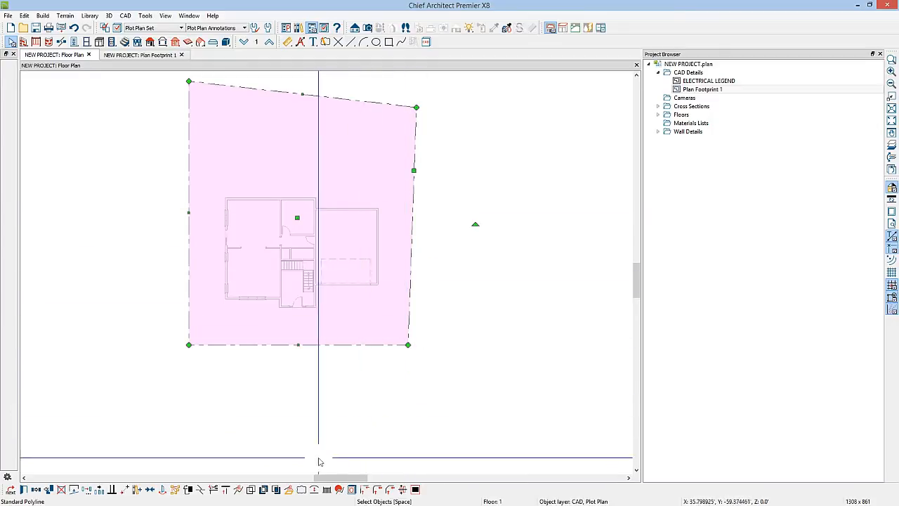
left_click(289, 490)
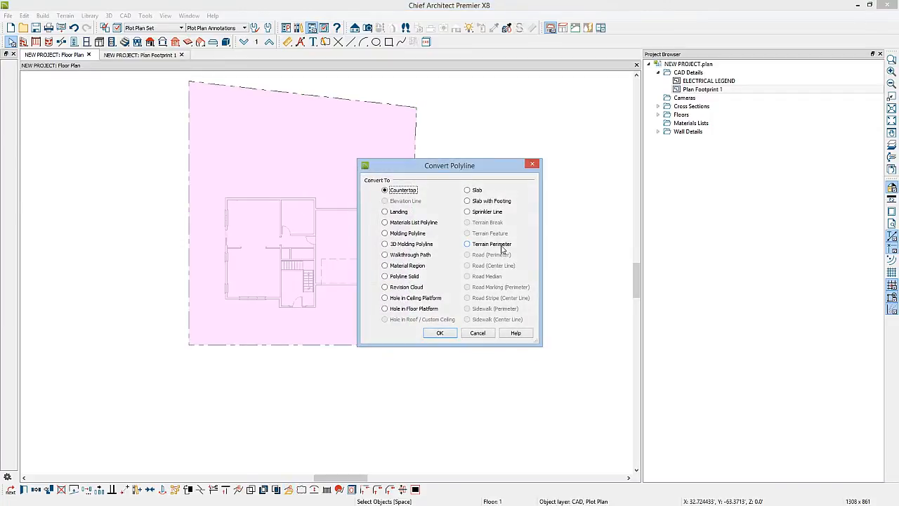
left_click(477, 332)
scroll(452, 271, "down", 2)
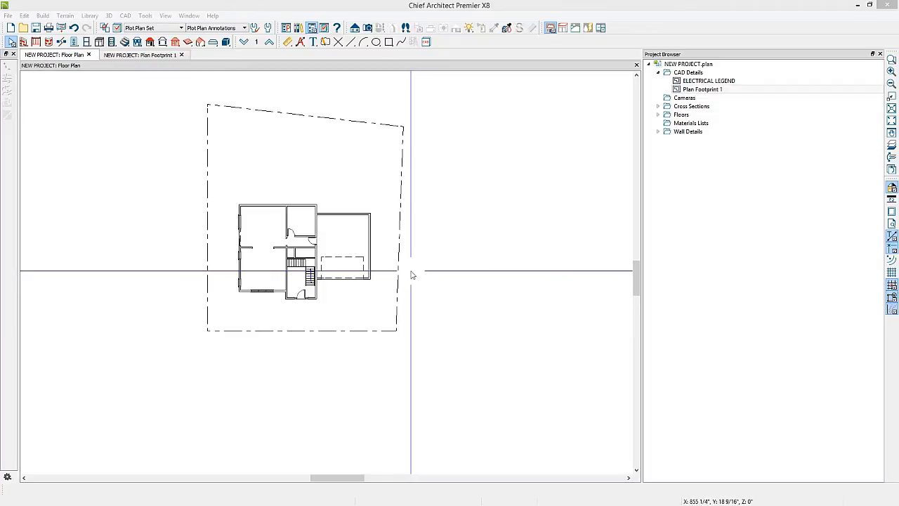
Step: Close the Project Browser and create a terrain perimeter around the house and property boundary
left_click(880, 55)
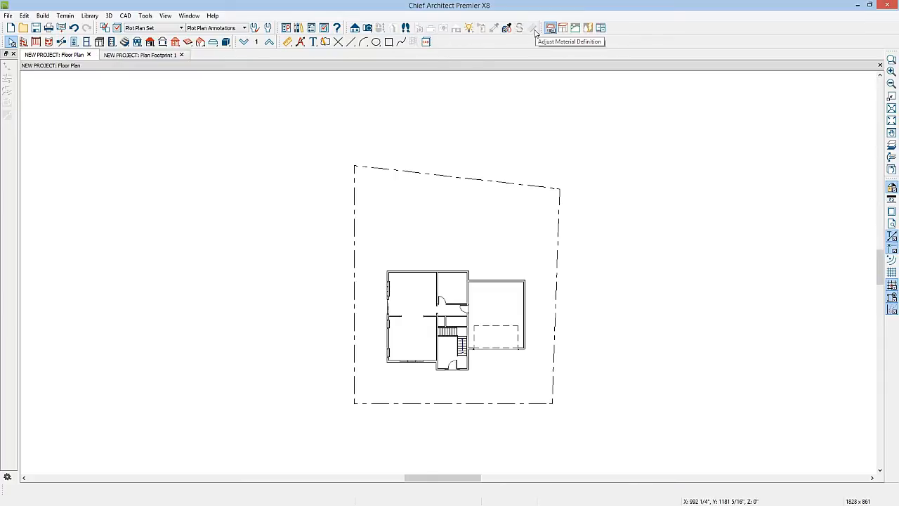
left_click(575, 28)
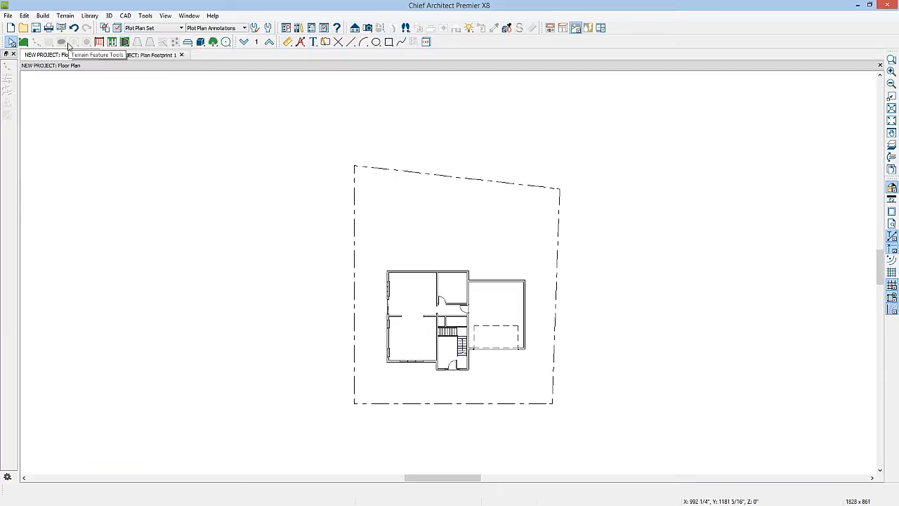
left_click(23, 42)
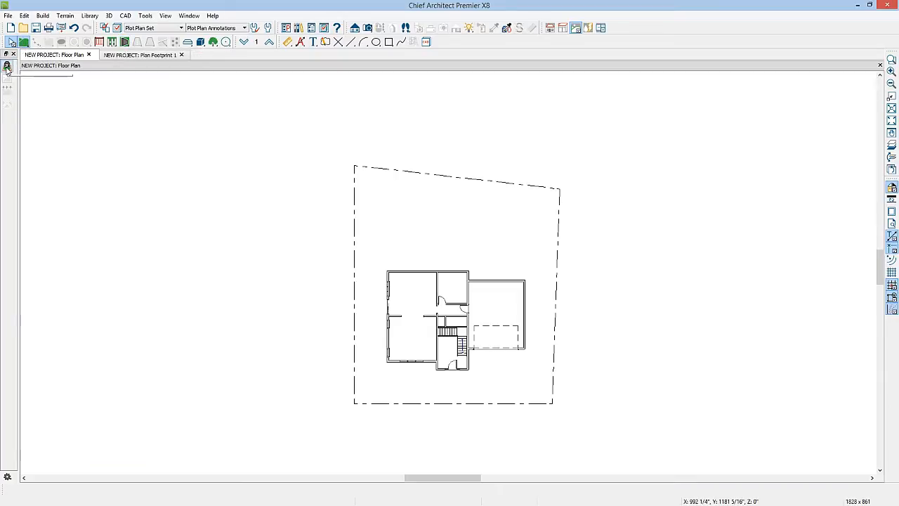
left_click(7, 68)
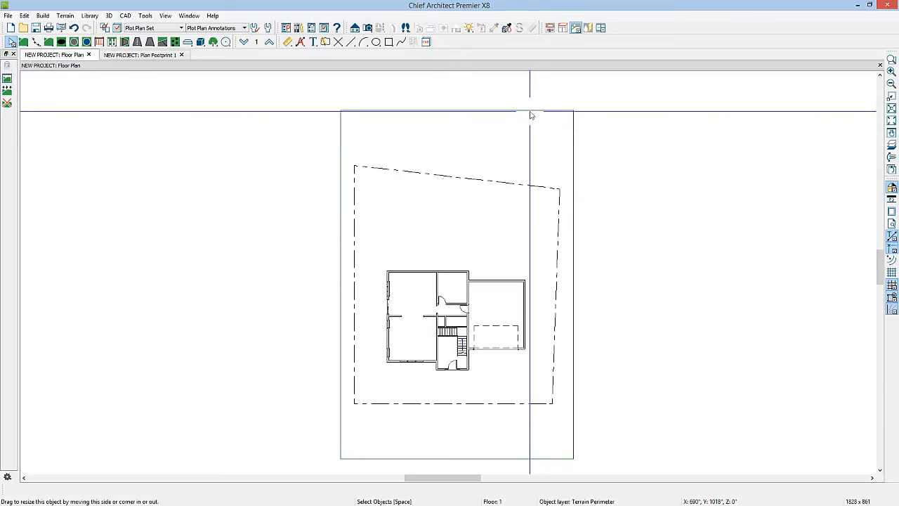
left_click(530, 111)
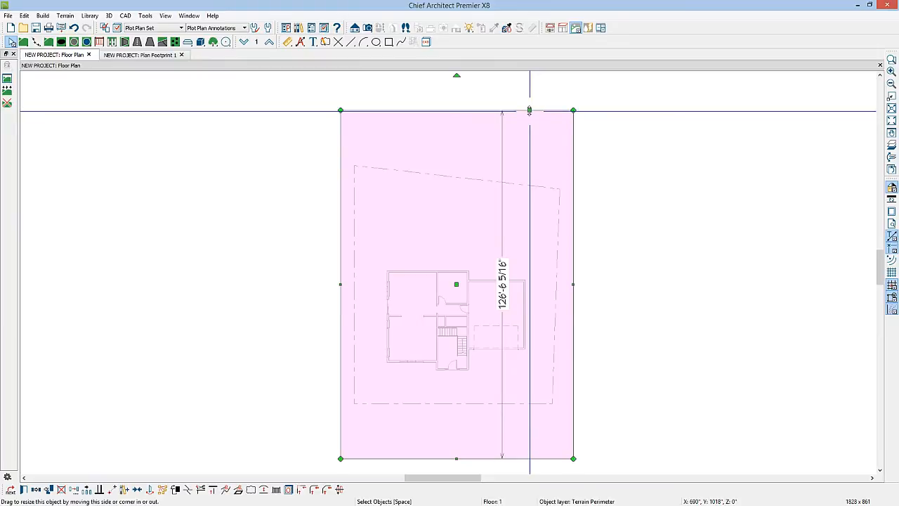
Step: Create a Perspective Full Overview camera view to inspect the house and the terrain surface in 3D
left_click(368, 28)
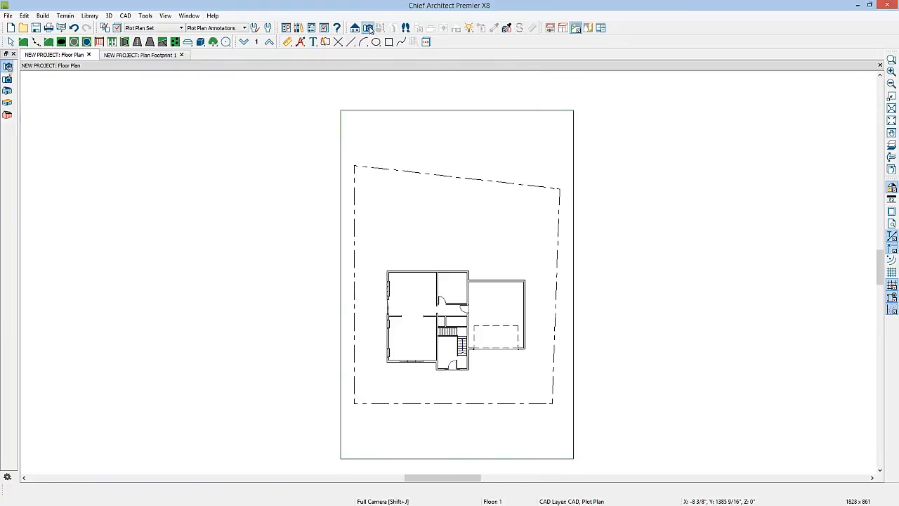
left_click(8, 91)
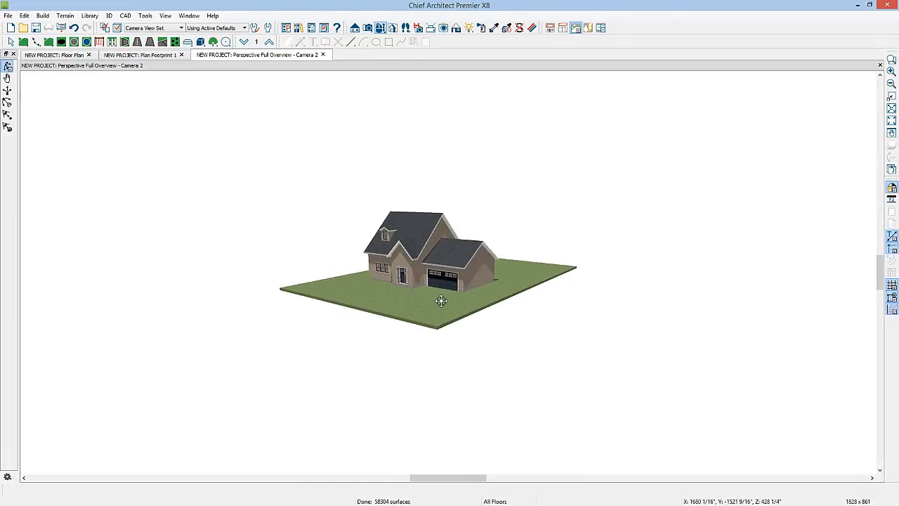
scroll(439, 301, "up", 3)
key("space")
left_click(468, 323)
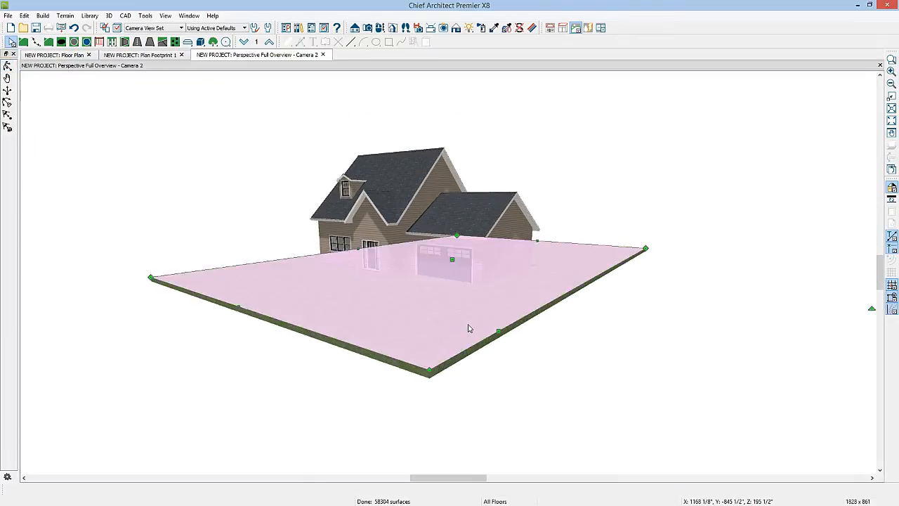
key("Escape")
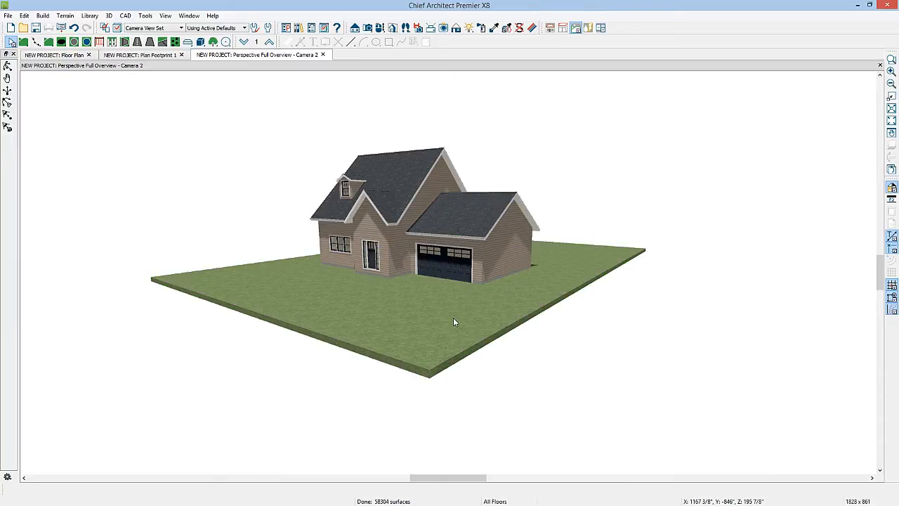
Step: Turn off the terrain's automatic building pad height and set the Subfloor Height Above Terrain to 24"
double_click(455, 296)
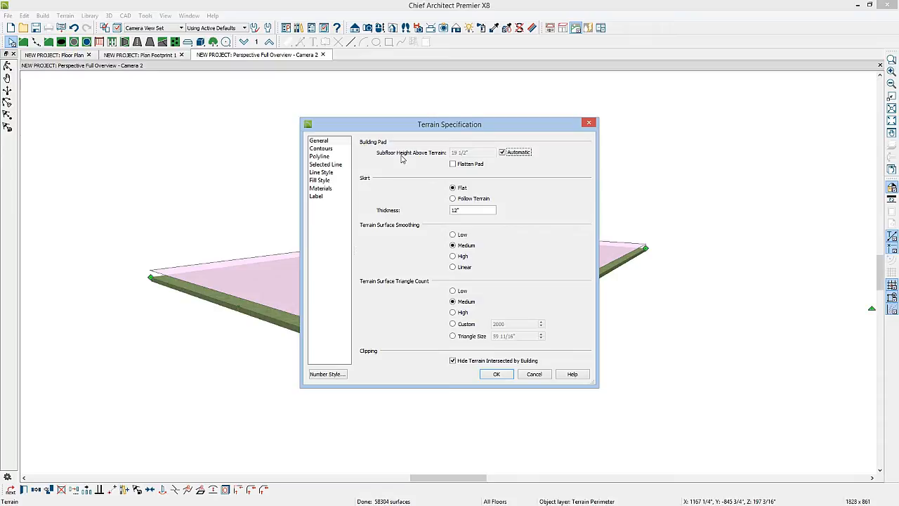
left_click_drag(404, 128, 658, 130)
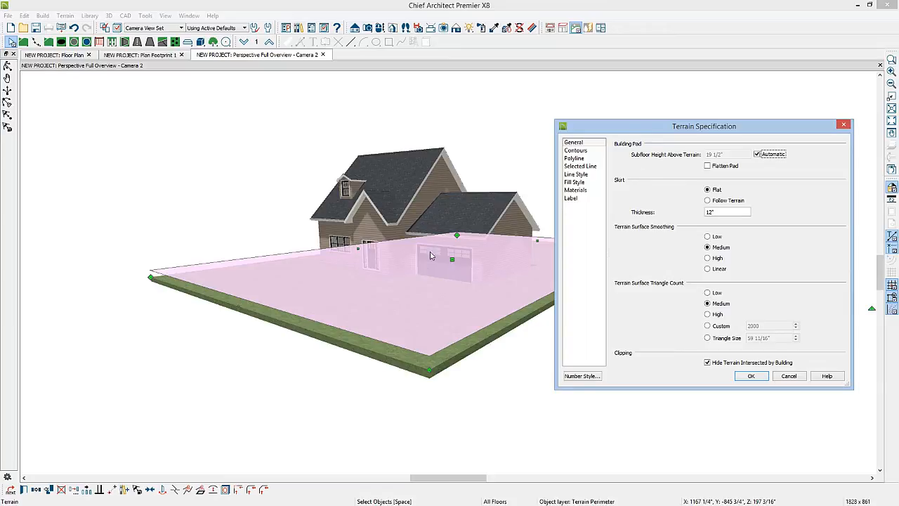
left_click(756, 155)
left_click(734, 155)
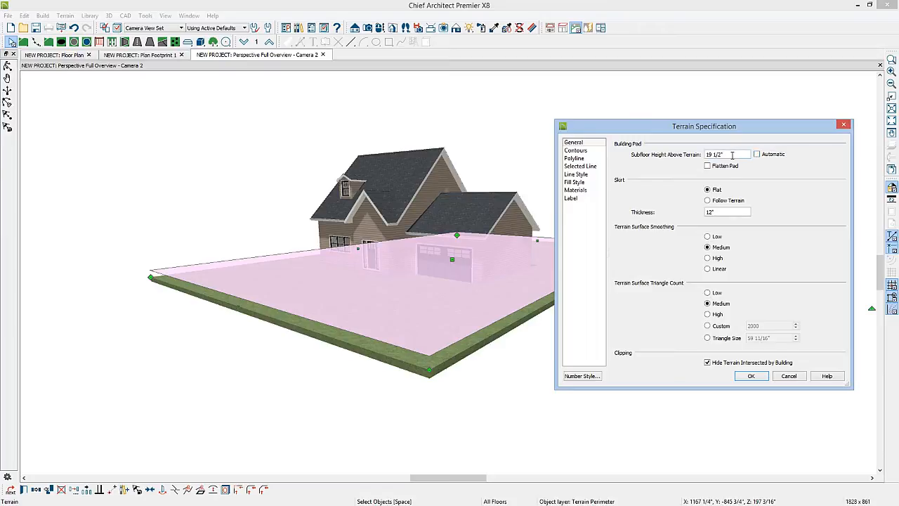
left_click_drag(732, 155, 699, 156)
type("24")
left_click(751, 376)
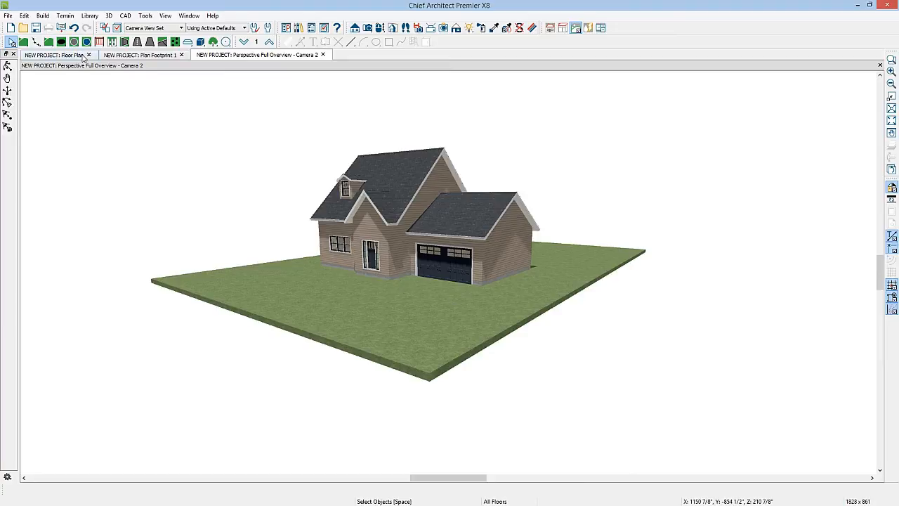
Step: Close the Plan Footprint 1 detail and return to the floor plan in object selection mode
left_click(182, 54)
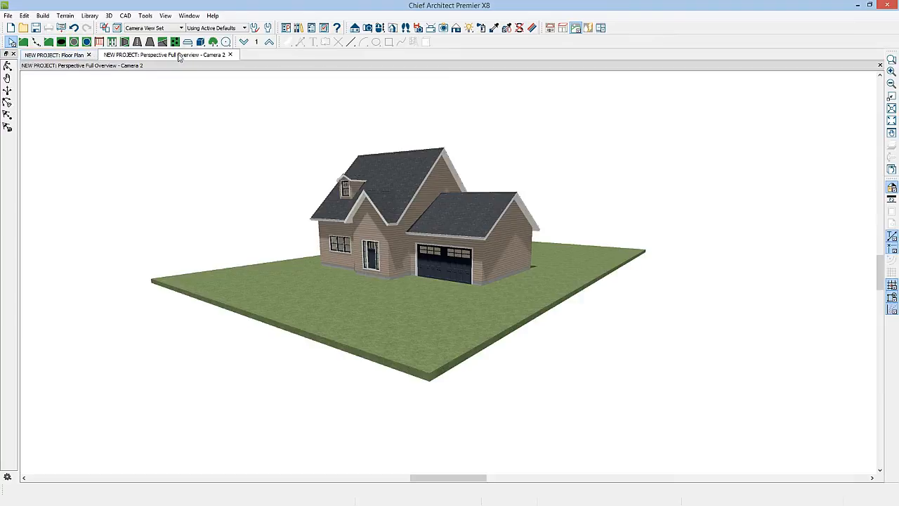
left_click(67, 56)
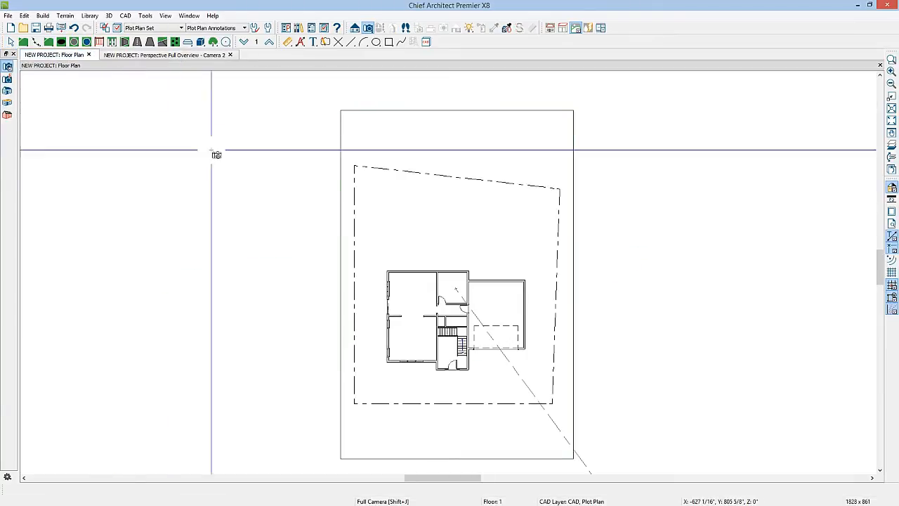
key("space")
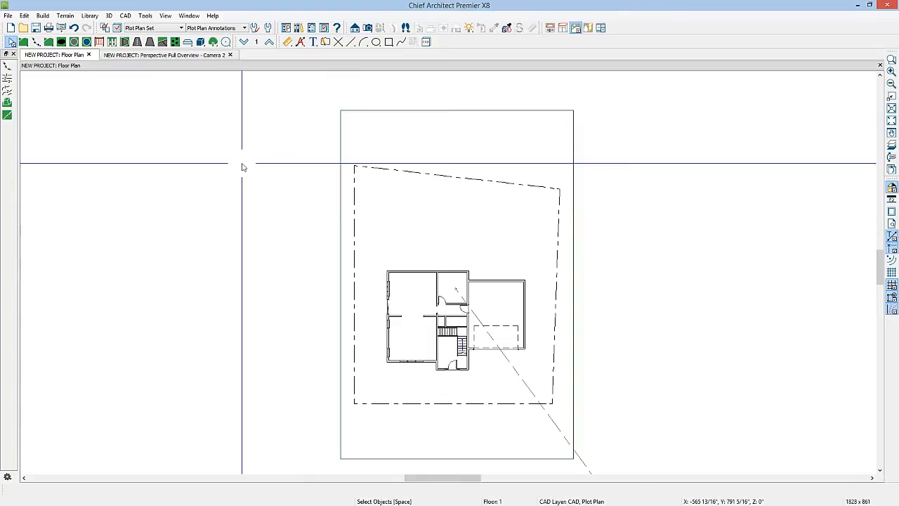
Step: Copy the Plot Plan Set layer set to a new layer set named TERRAIN SET
left_click(117, 28)
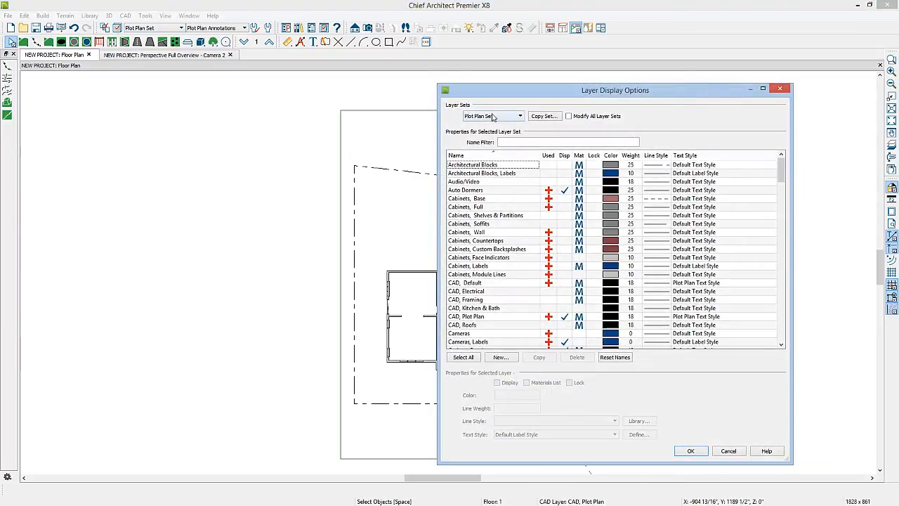
left_click(543, 116)
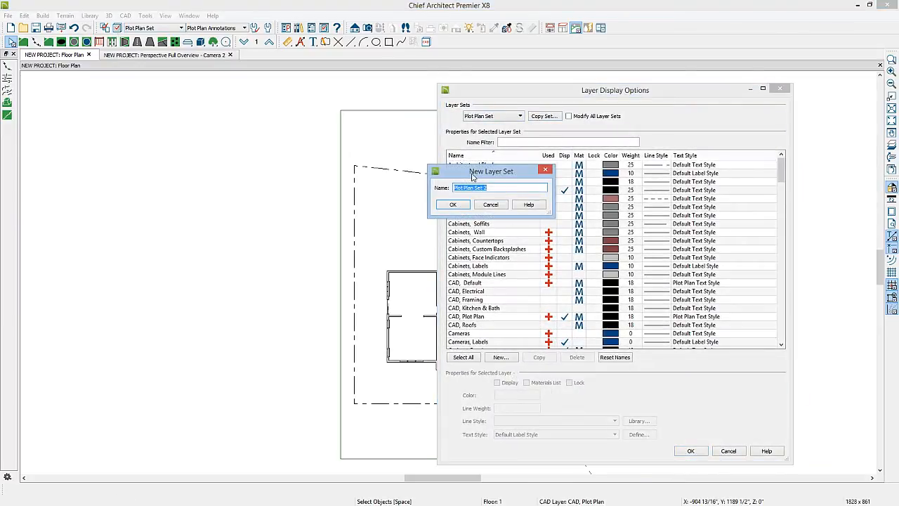
key("BackSpace")
type("TERRAIN SET")
left_click(452, 205)
Step: Display the Terrain Labels, Terrain Elevation Data and Terrain Primary Contours layers in the TERRAIN SET layer set
left_click(485, 217)
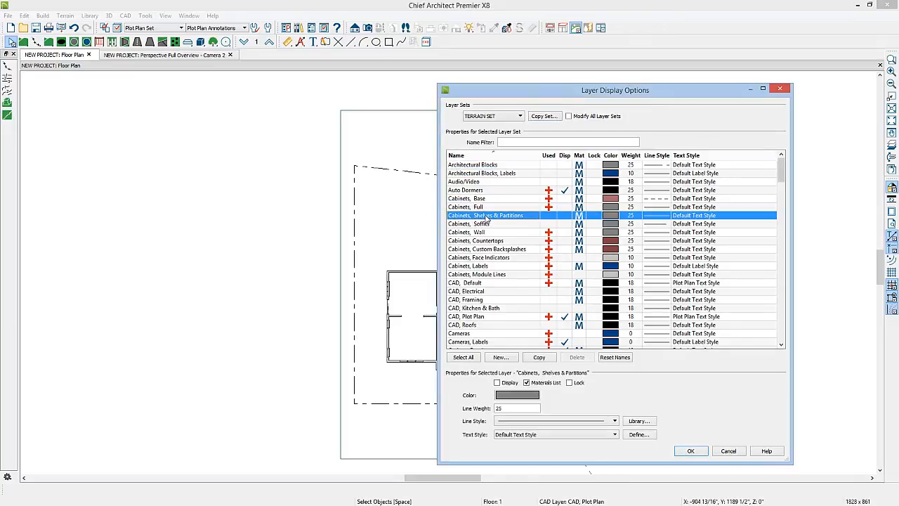
key("t")
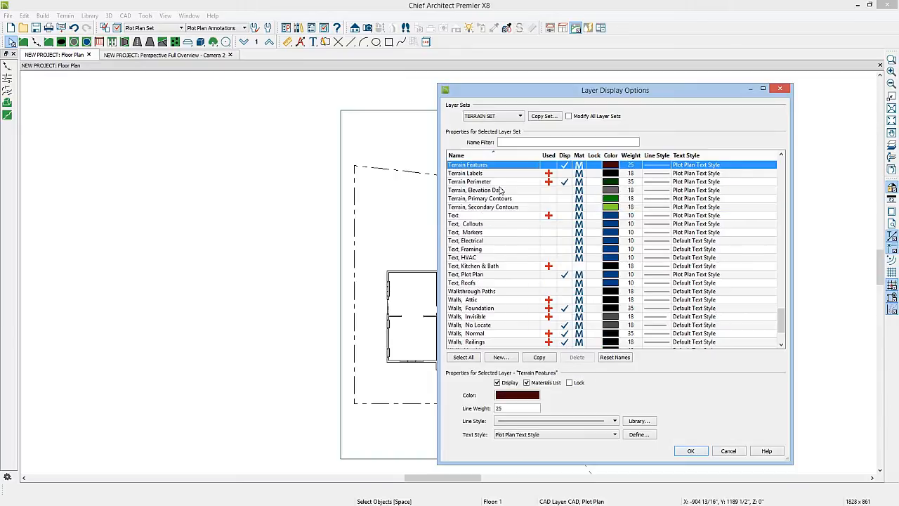
left_click(565, 174)
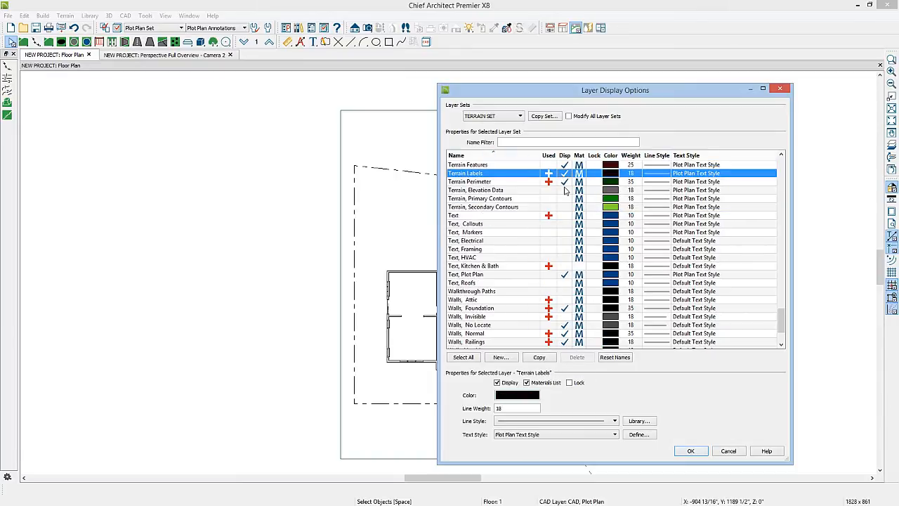
left_click(565, 191)
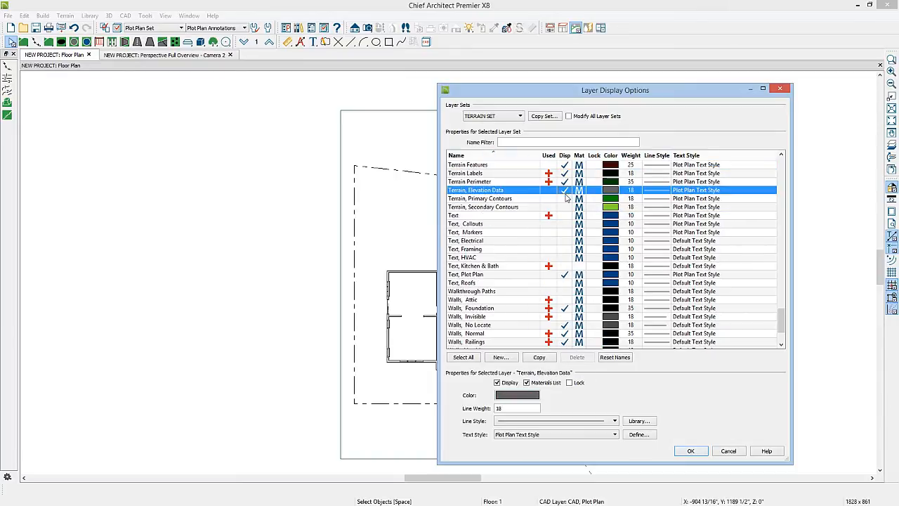
left_click(566, 199)
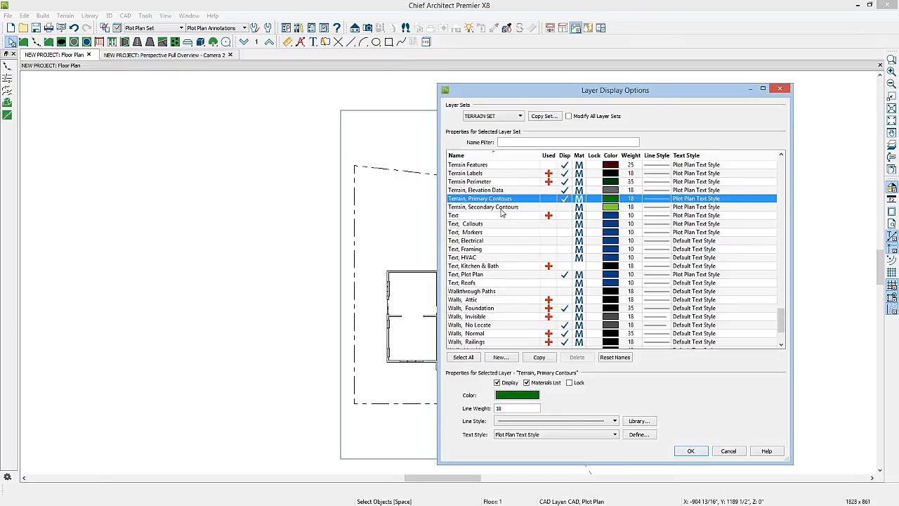
Step: Display the Roads Center Lines and Roads Markings layers, hide the Roof Planes layer, and accept the layer settings
key("r")
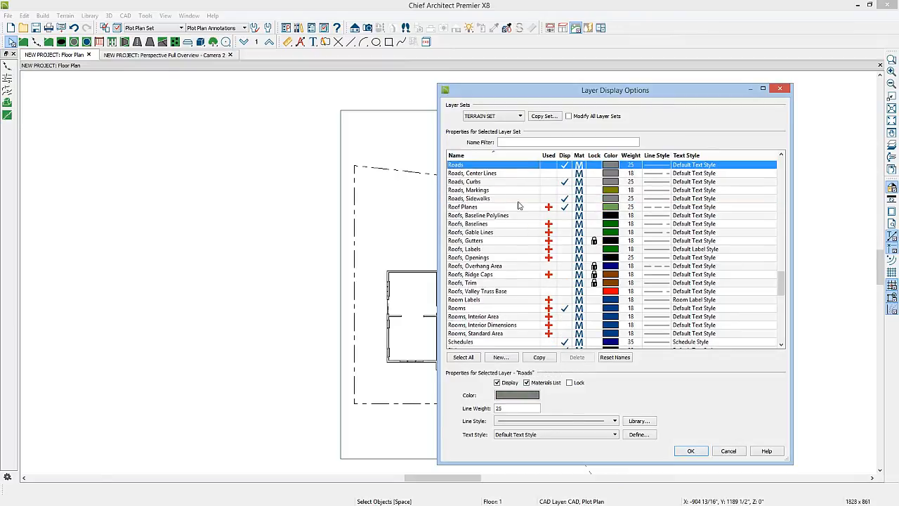
left_click(564, 173)
left_click(565, 189)
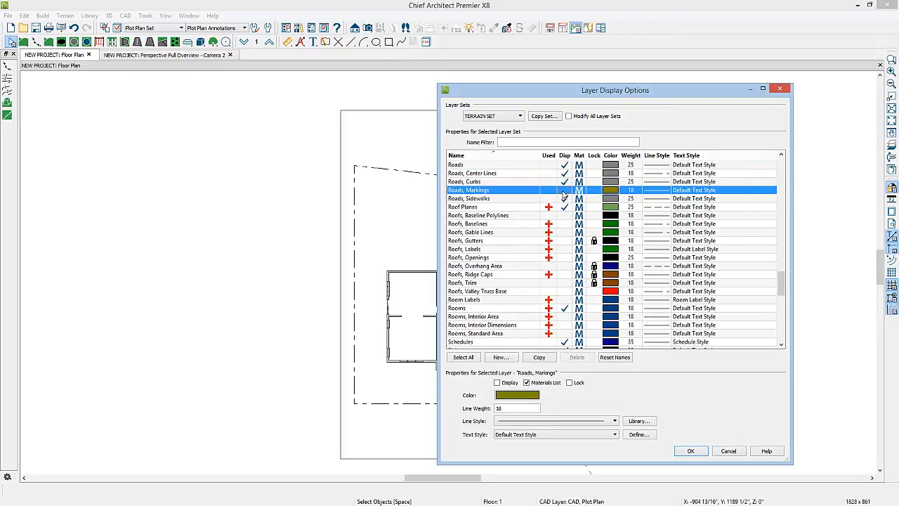
left_click(566, 208)
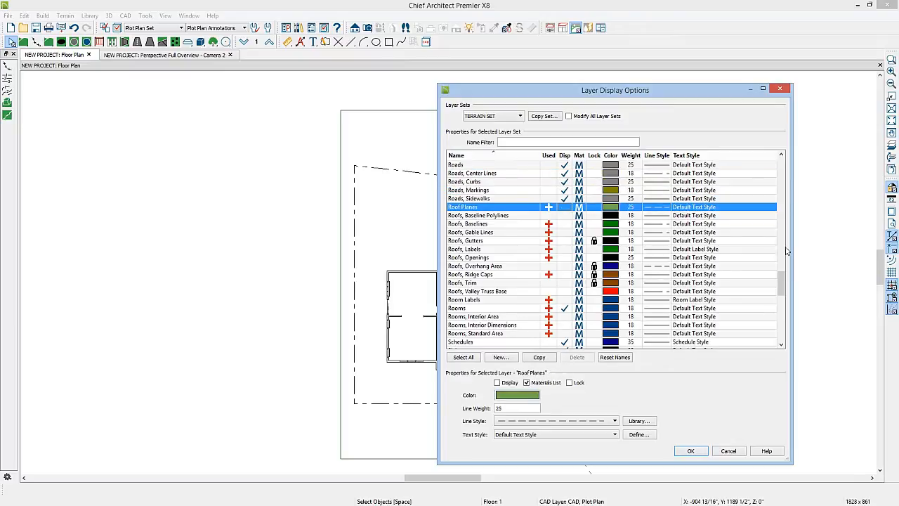
scroll(781, 280, "up", 1)
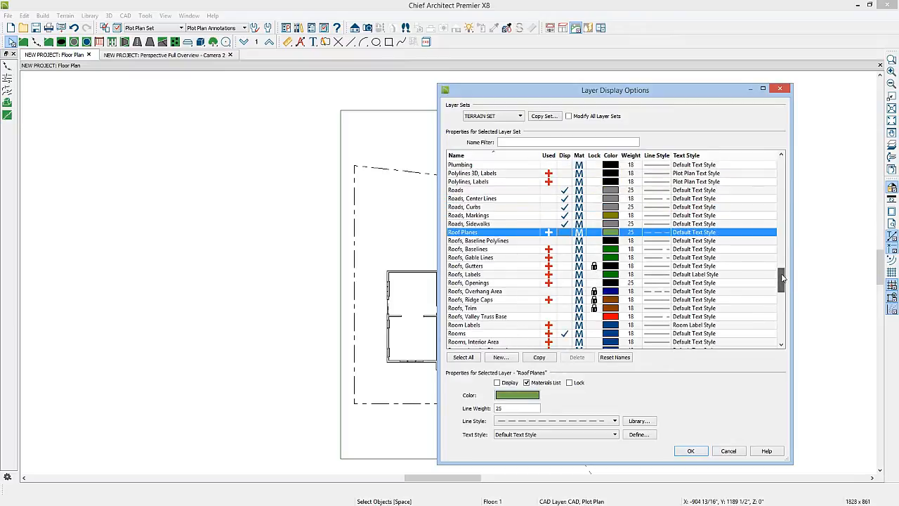
left_click(690, 451)
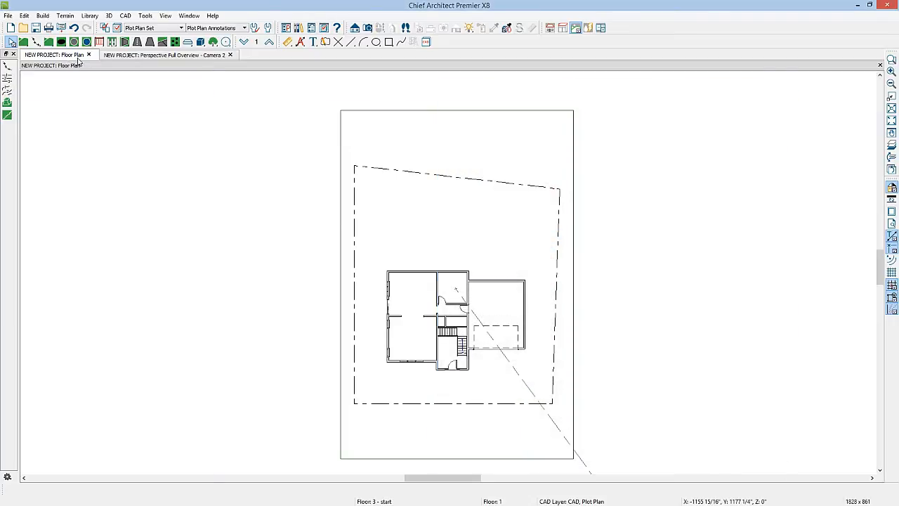
Step: Make TERRAIN SET the active layer set of the floor plan
left_click(164, 29)
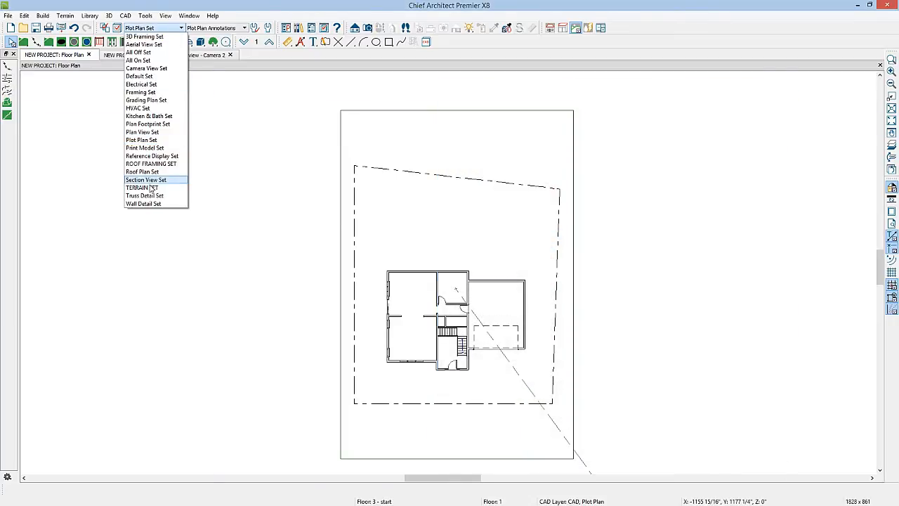
left_click(142, 188)
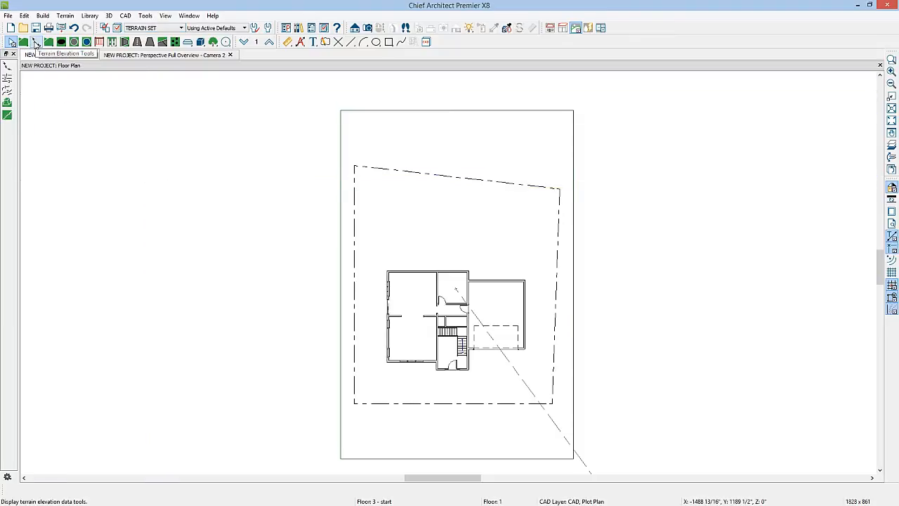
Step: Place an elevation point behind the house at about X 192", Y 522", define its elevation, and check the terrain in the perspective overview
left_click(36, 43)
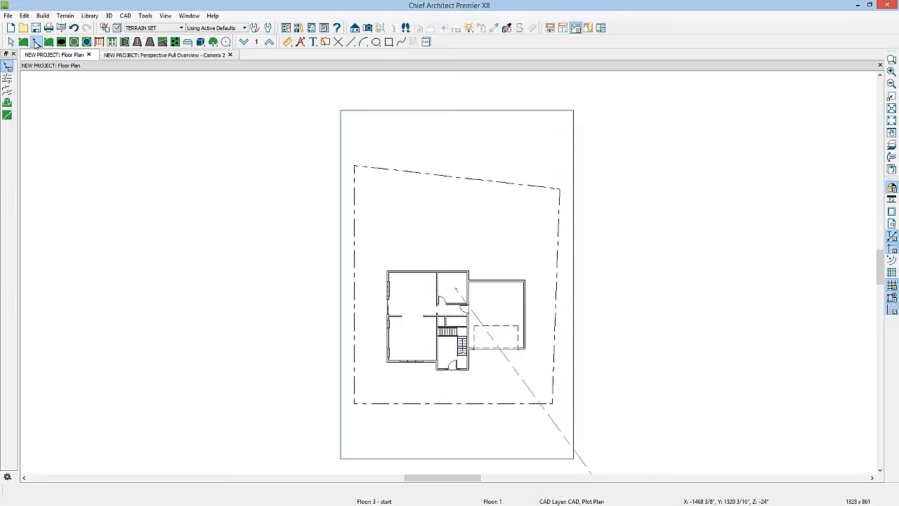
left_click(8, 67)
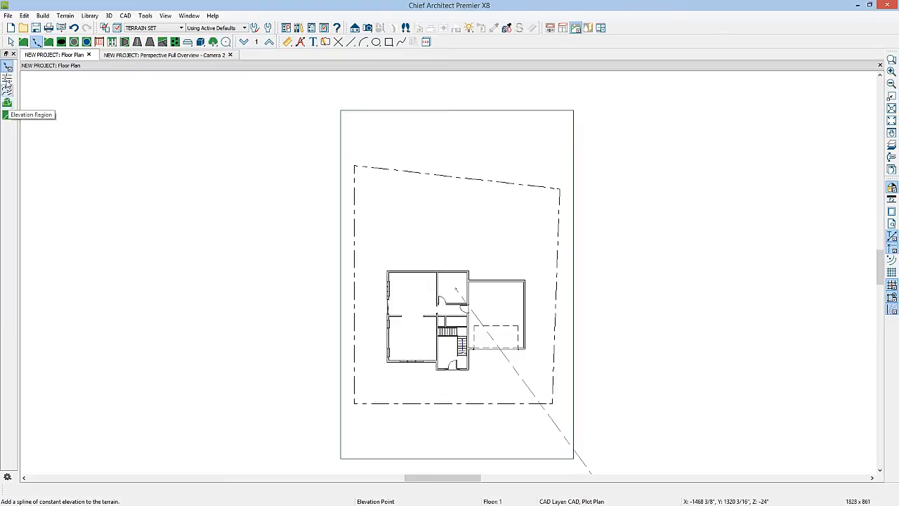
left_click(414, 225)
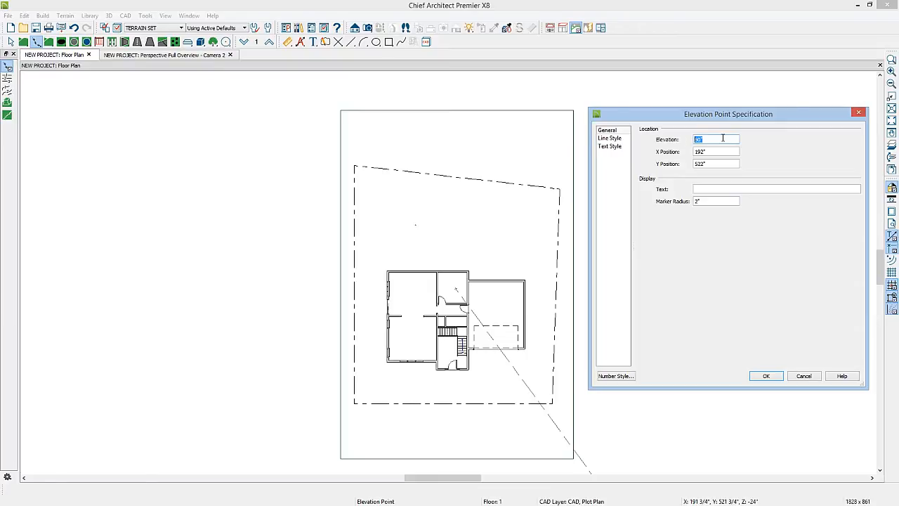
type("0'")
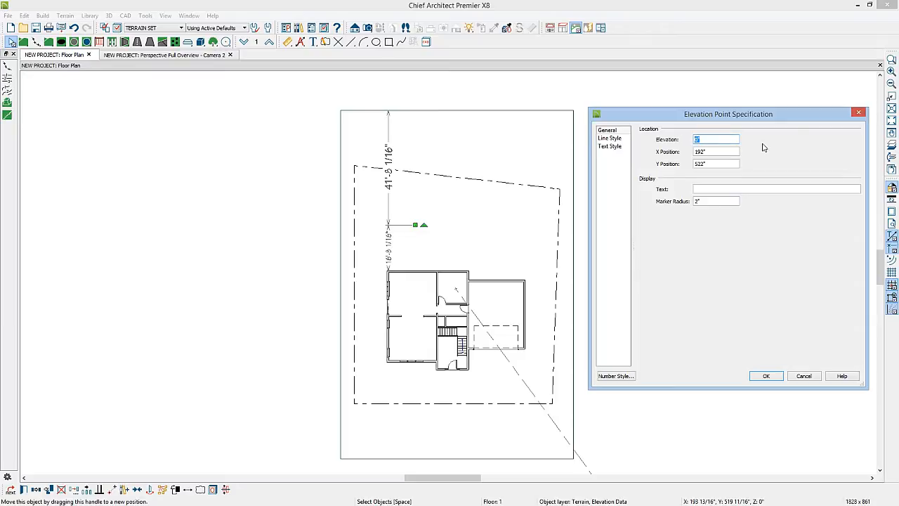
left_click(766, 375)
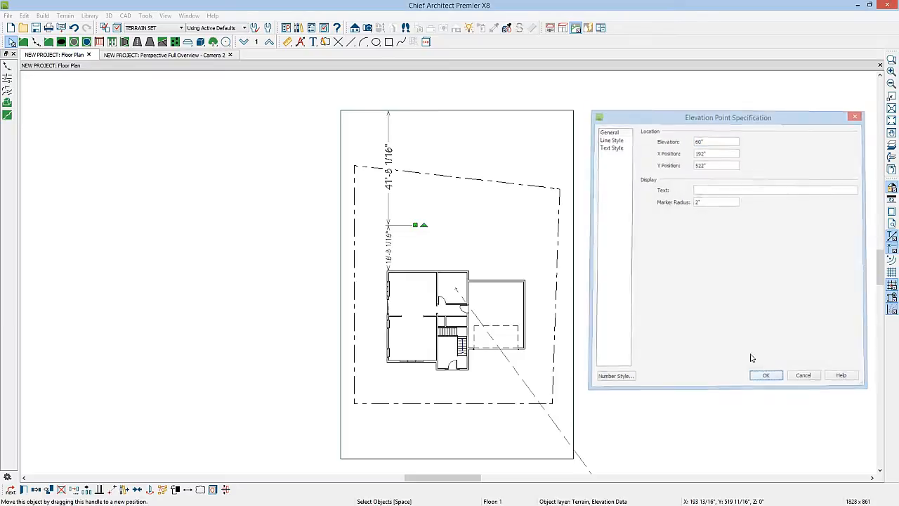
left_click(162, 56)
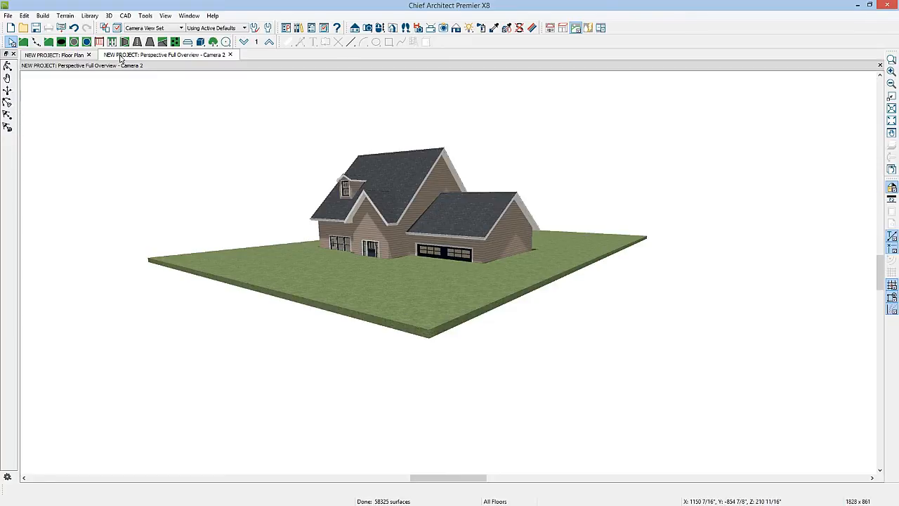
left_click(57, 54)
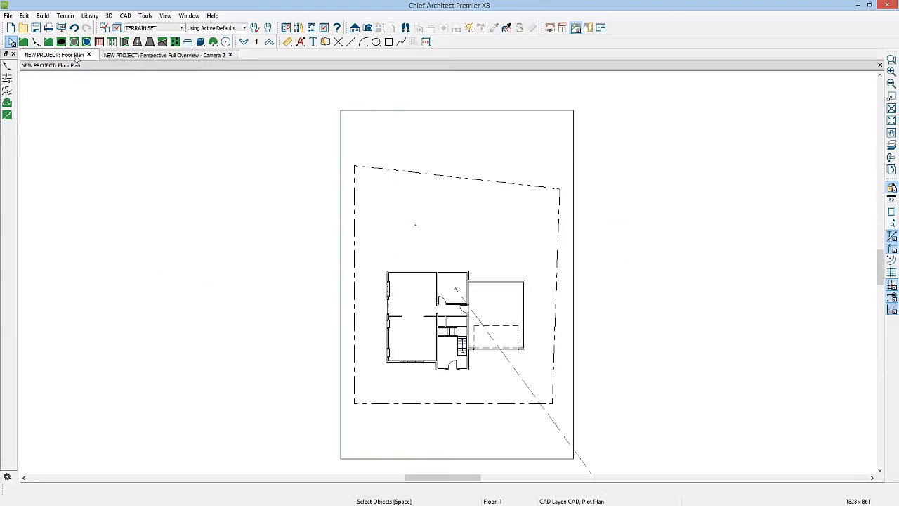
Step: Place a second elevation point in front of the garage, at about X 649", Y -322"
left_click(7, 65)
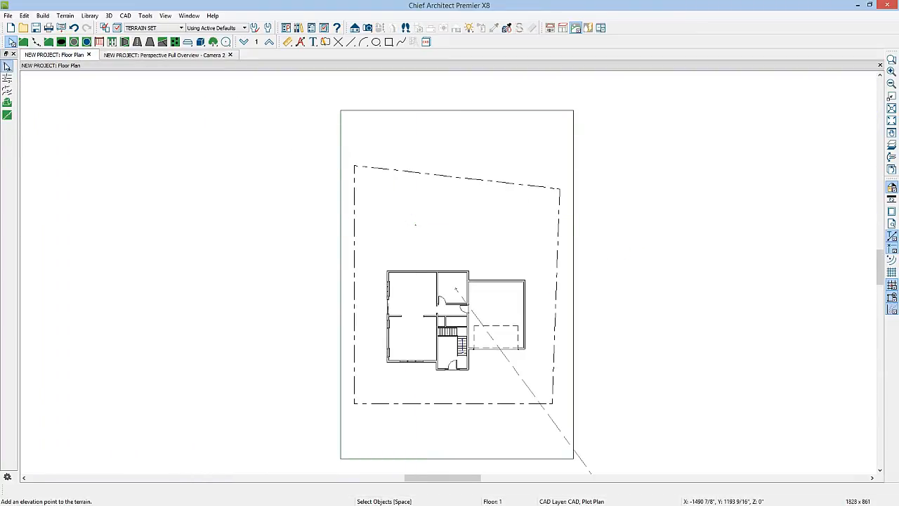
left_click(520, 418)
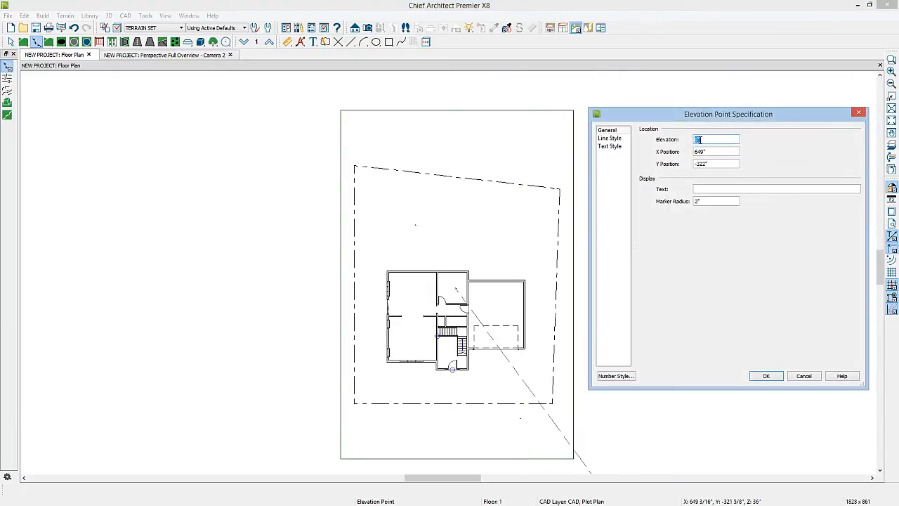
left_click(767, 377)
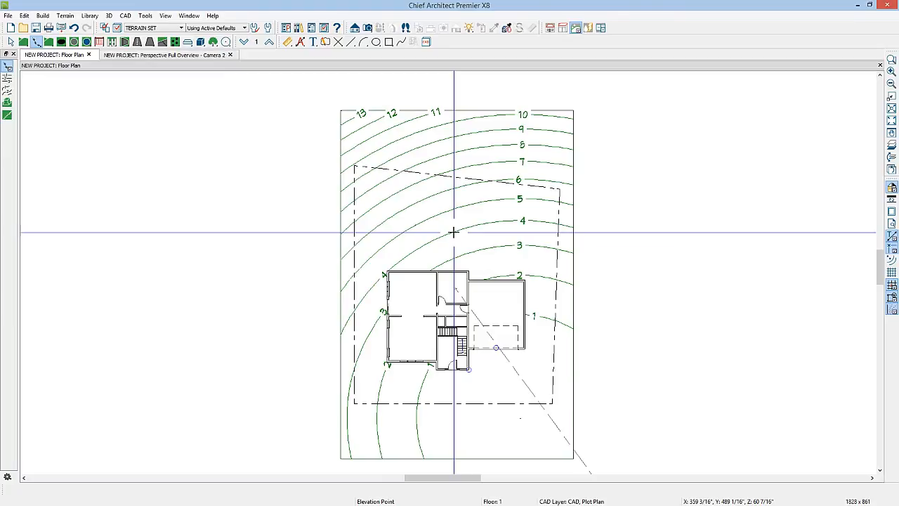
Step: Delete the elevation points behind the house and in front of the garage
key("space")
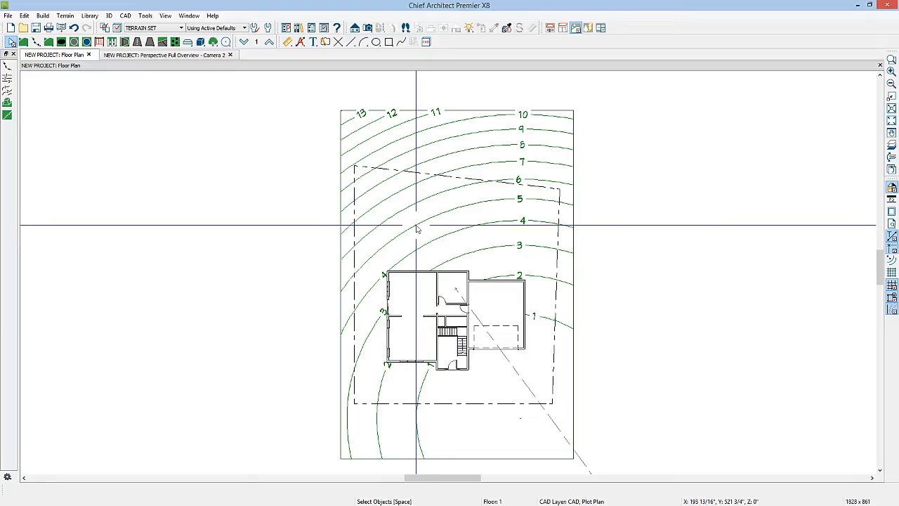
left_click(415, 225)
key("Delete")
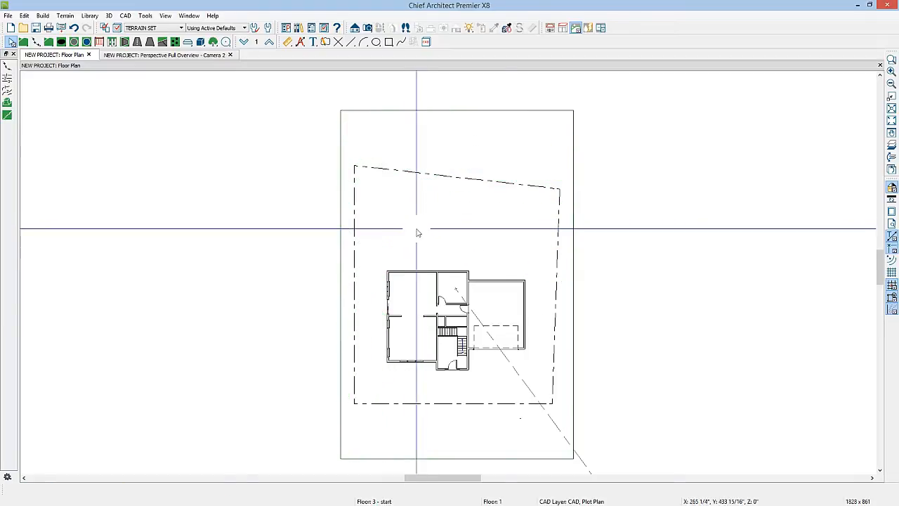
left_click_drag(523, 418, 520, 417)
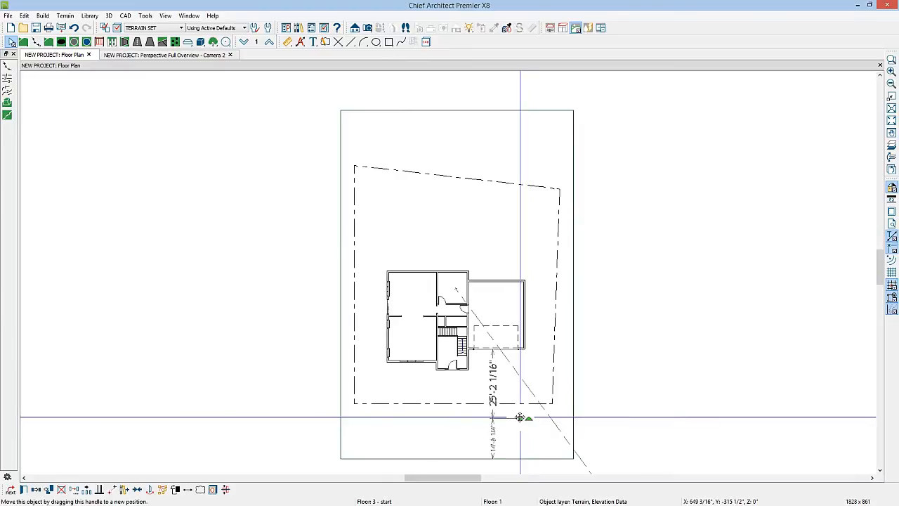
key("Delete")
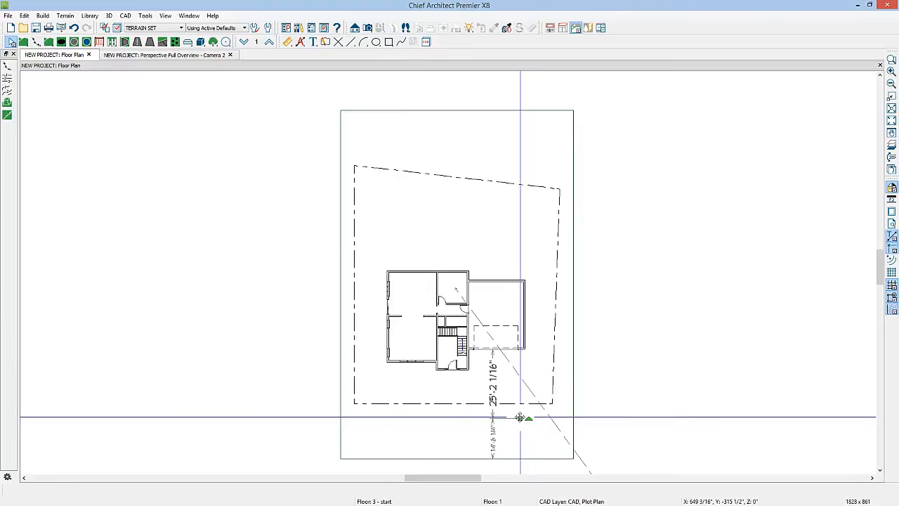
Step: Draw four horizontal elevation lines across the full terrain width, spaced about 39' apart from the rear to the front of the lot
left_click(7, 79)
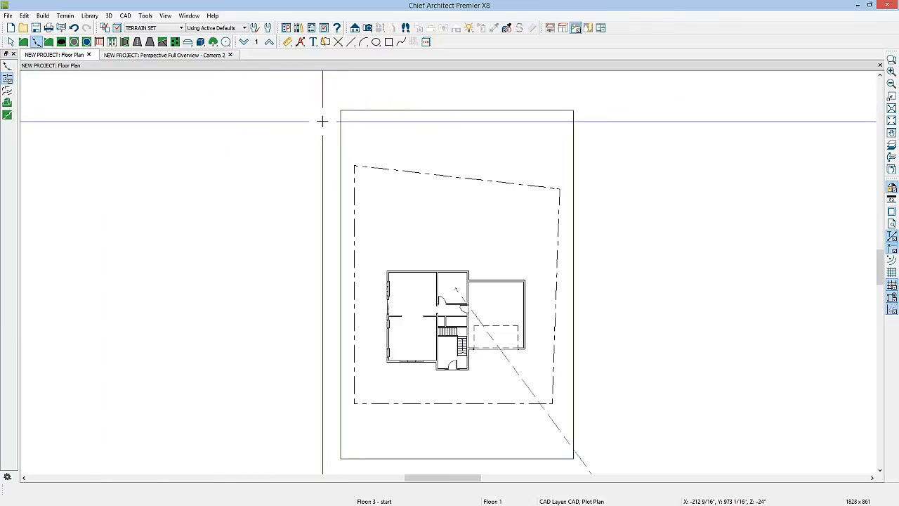
left_click_drag(323, 120, 591, 121)
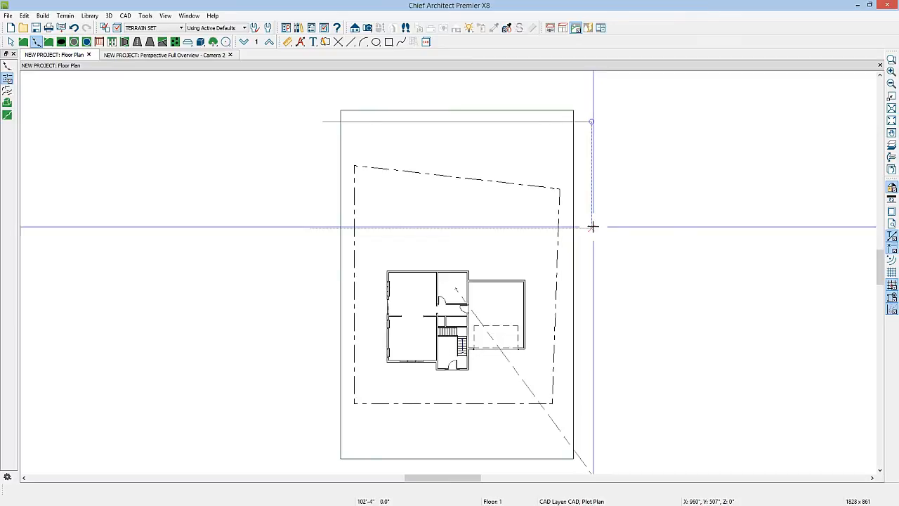
left_click_drag(593, 227, 591, 228)
left_click_drag(324, 335, 594, 336)
left_click_drag(322, 444, 594, 444)
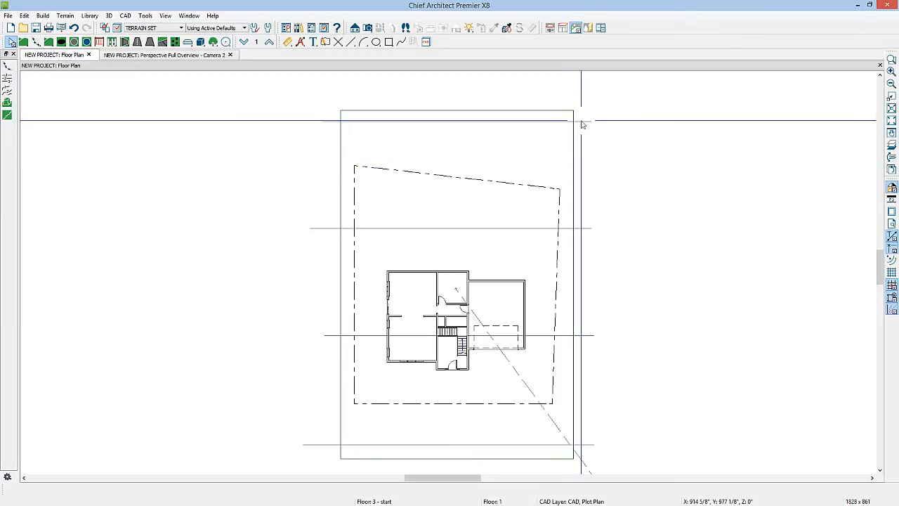
Step: Set the rearmost elevation line to 0" and the line just behind the house to 60"
left_click_drag(582, 125, 583, 122)
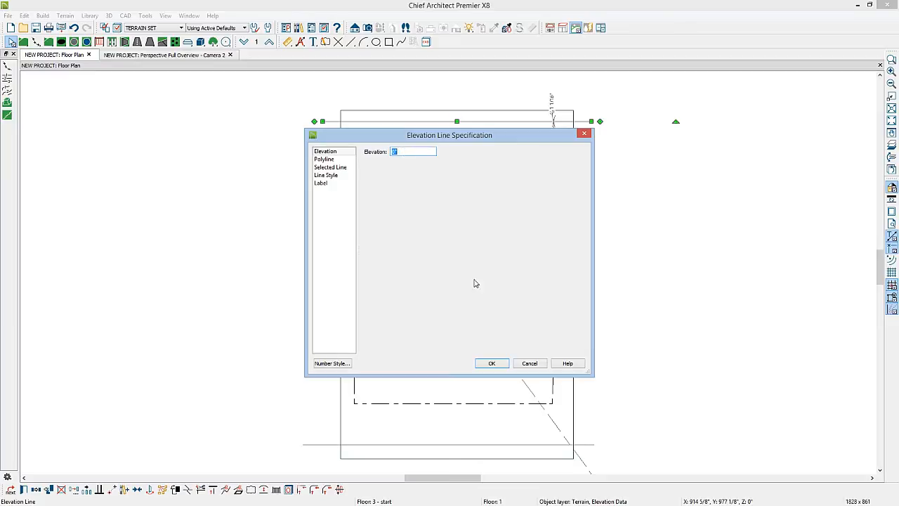
left_click(489, 363)
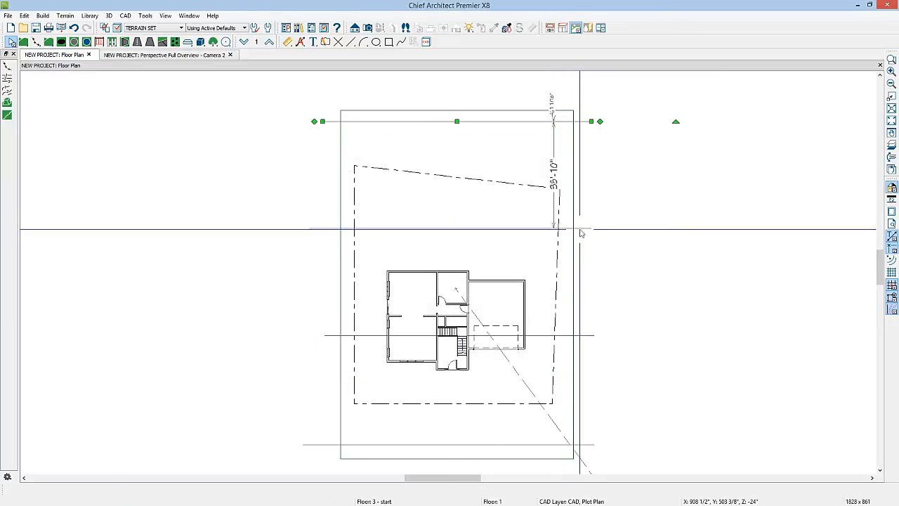
double_click(580, 228)
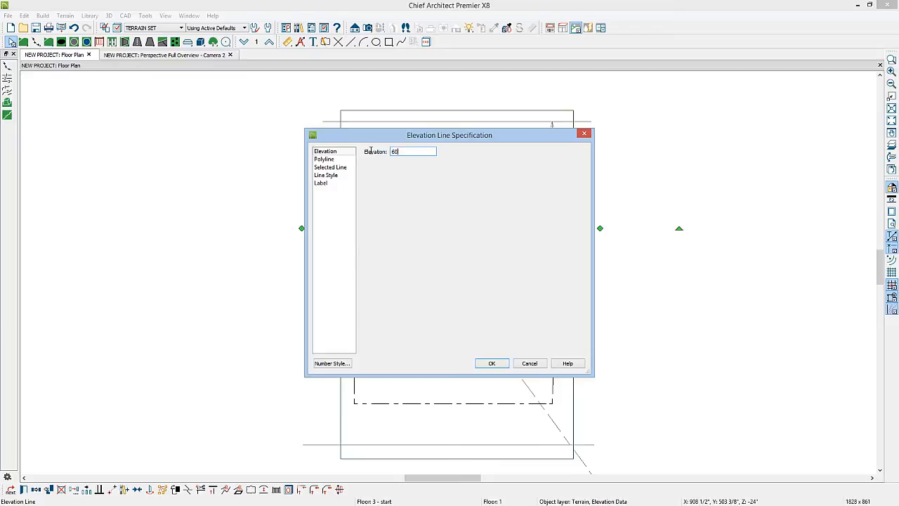
left_click(500, 362)
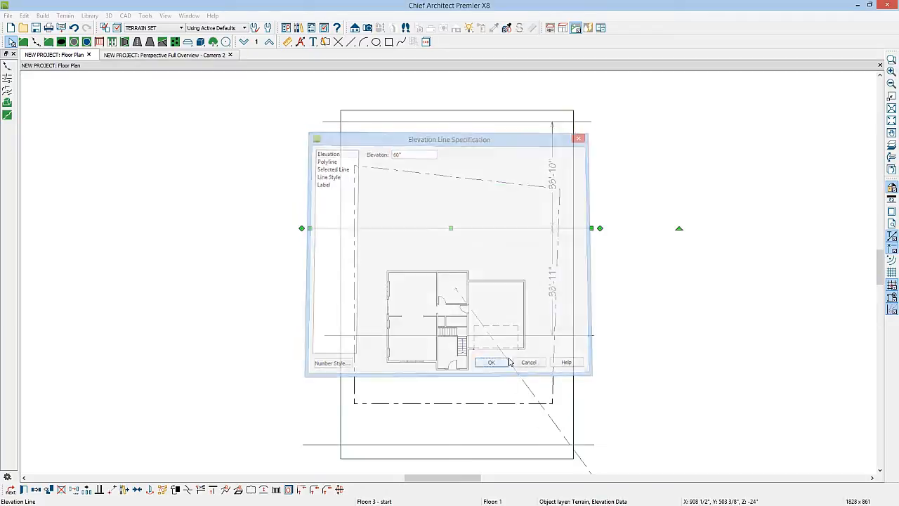
Step: Set the elevation line through the house to -60" and the line at the front of the lot to 60"
double_click(594, 336)
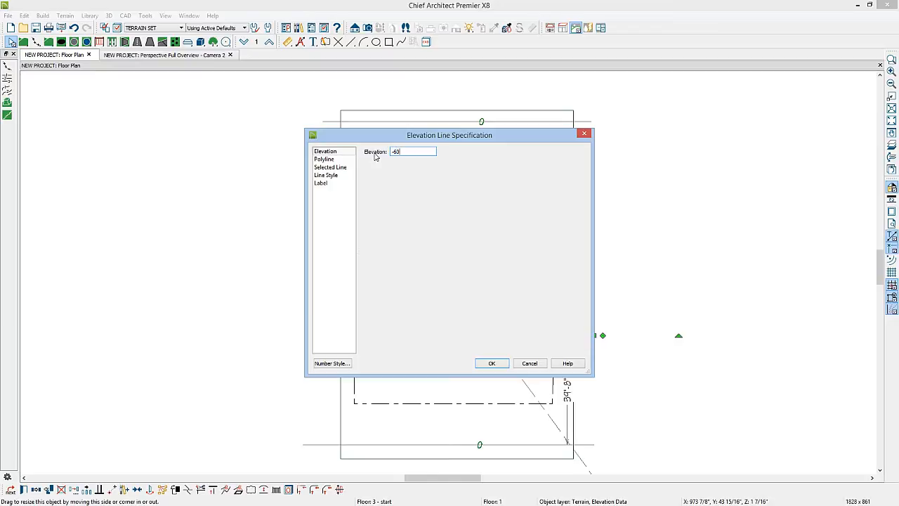
left_click(491, 363)
double_click(593, 445)
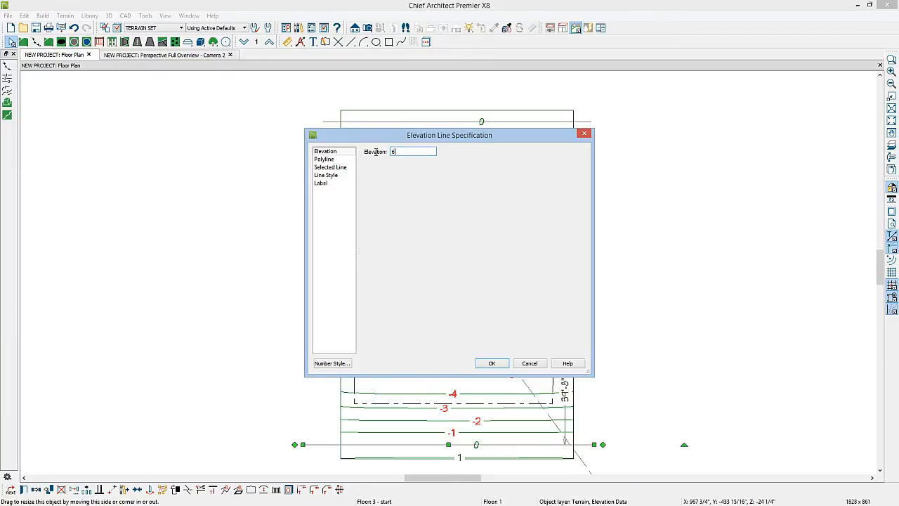
left_click(491, 363)
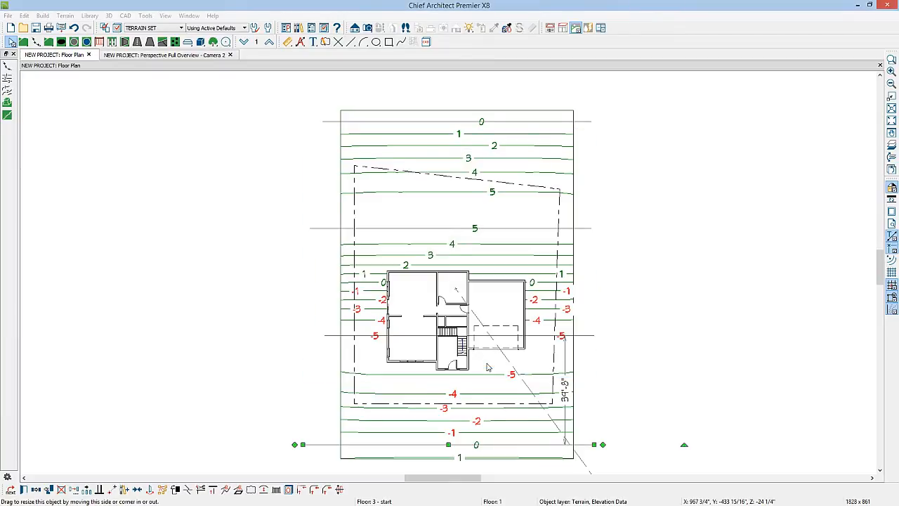
Step: Create a cross section/elevation view looking at the side of the house to examine the terrain profile
left_click(354, 27)
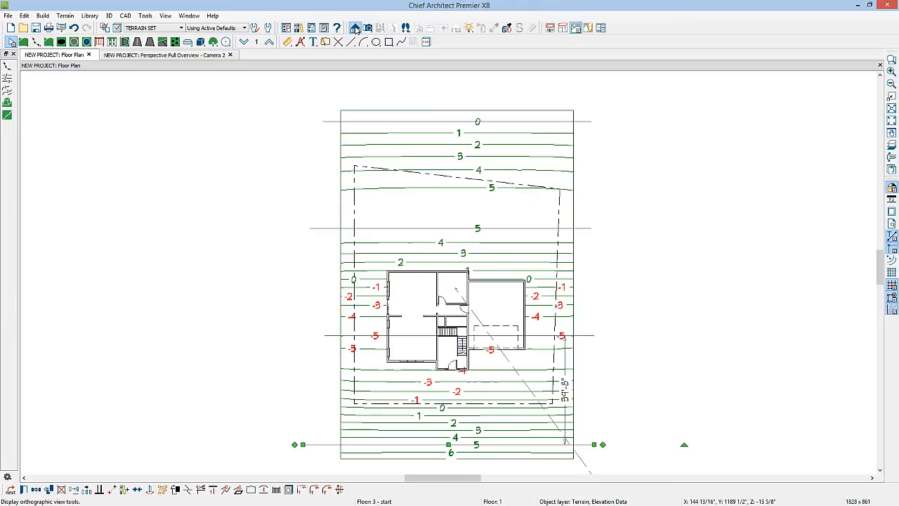
left_click_drag(263, 277, 391, 276)
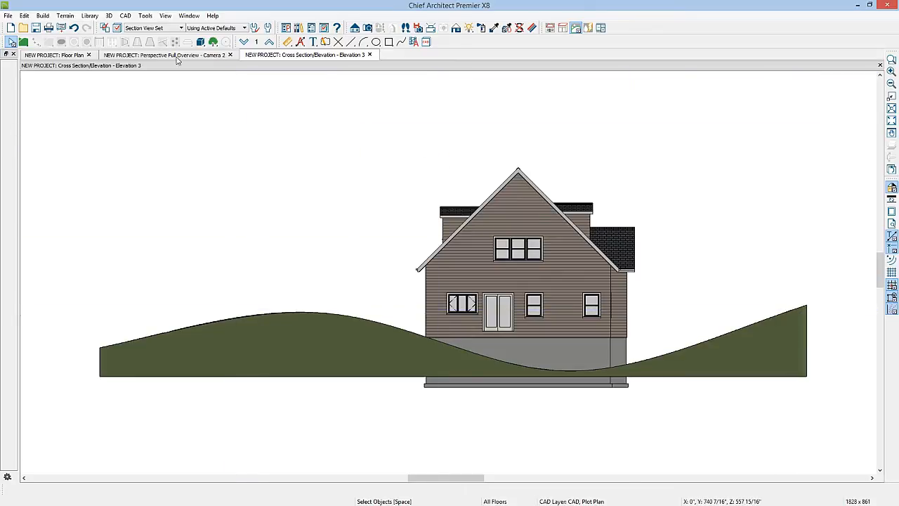
Step: Return to the floor plan and delete all four elevation lines
left_click(73, 56)
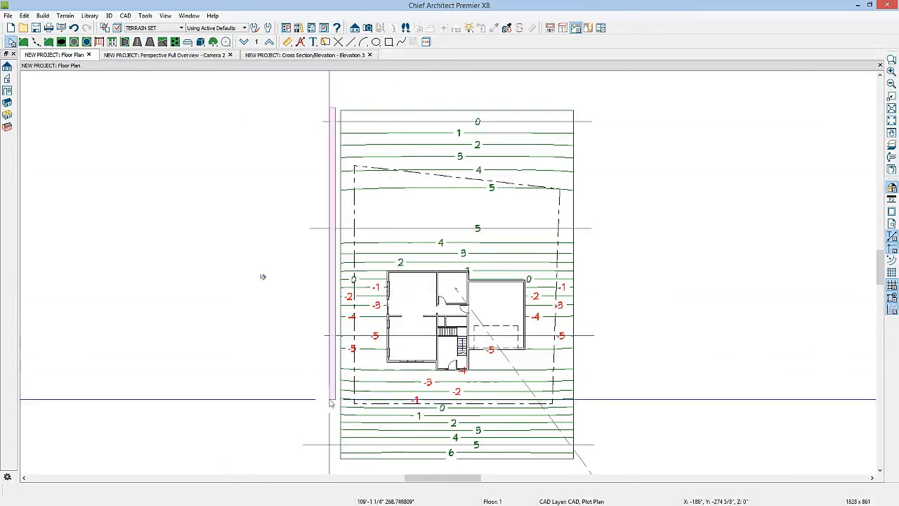
left_click(321, 455)
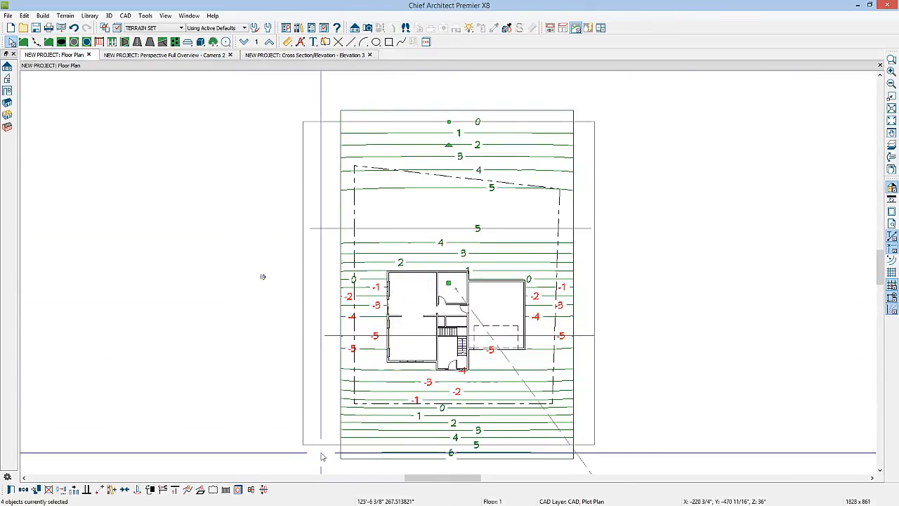
key("Delete")
Step: Draw a wavy elevation spline through five points behind the house, running from one side of the plot to the other
left_click(33, 44)
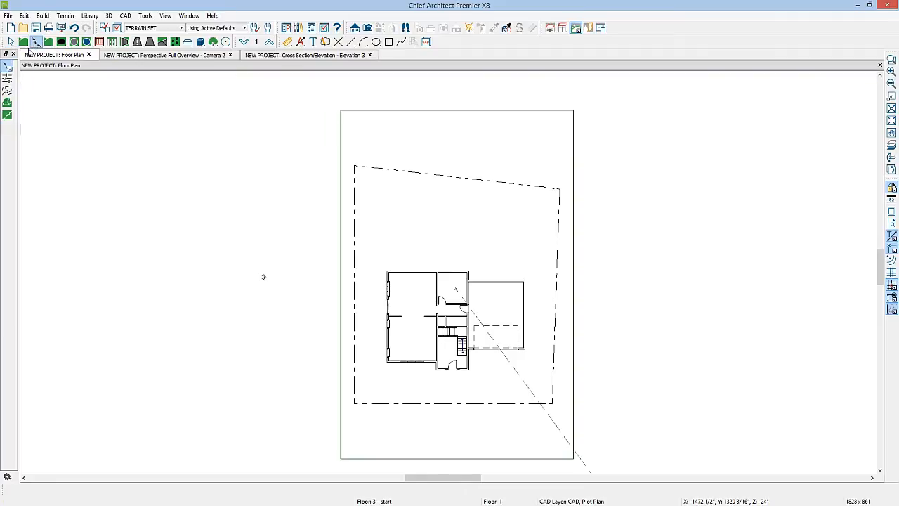
left_click(8, 91)
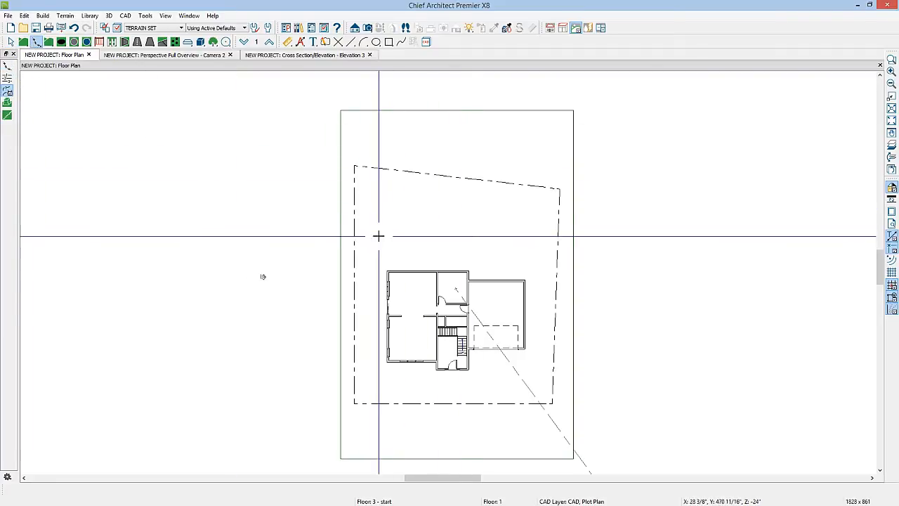
left_click_drag(372, 237, 410, 224)
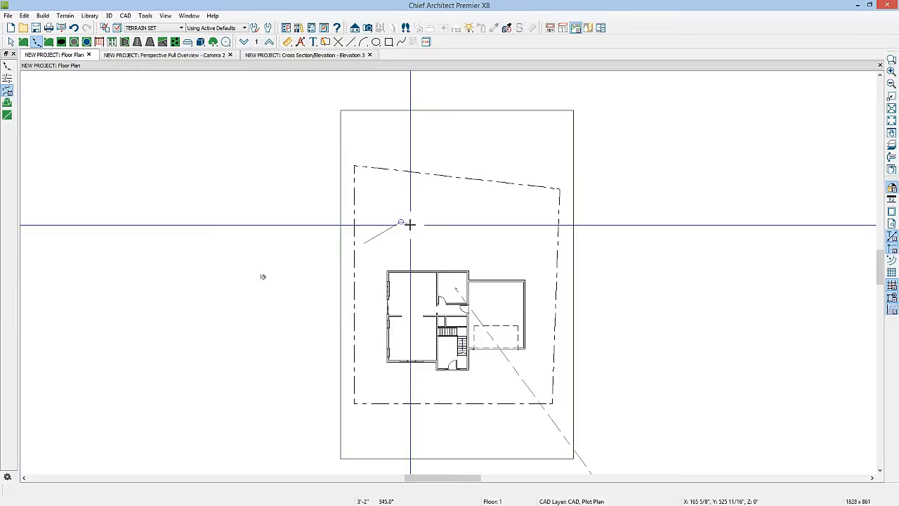
left_click(457, 236)
left_click(511, 206)
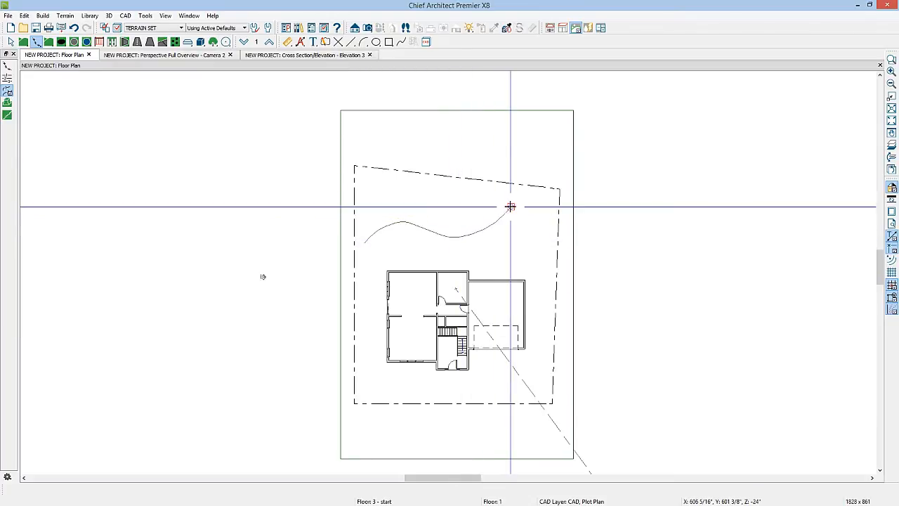
double_click(555, 234)
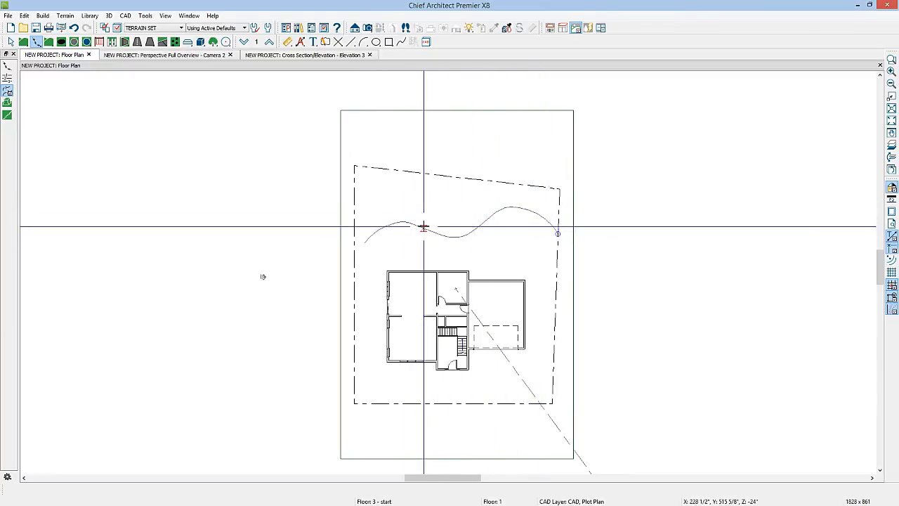
Step: Check the elevation spline's specification without changing it, and delete the spline
key("space")
left_click(471, 231)
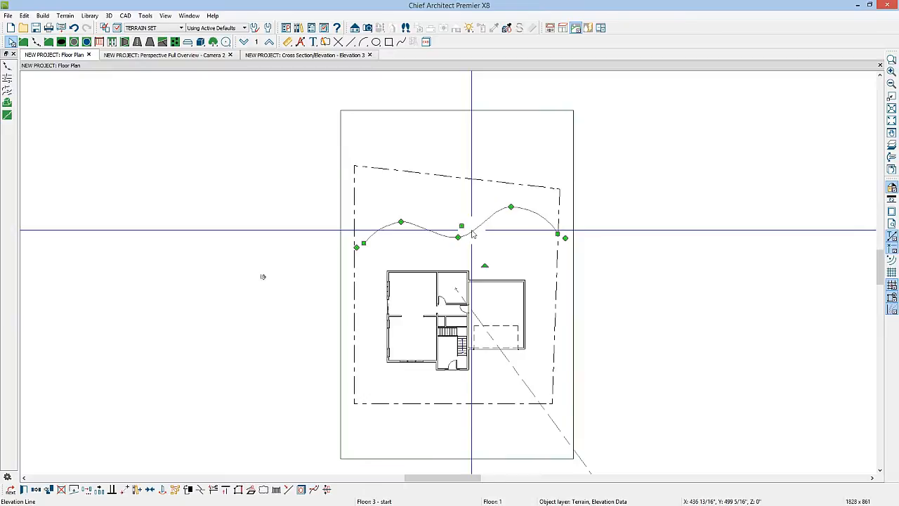
double_click(472, 234)
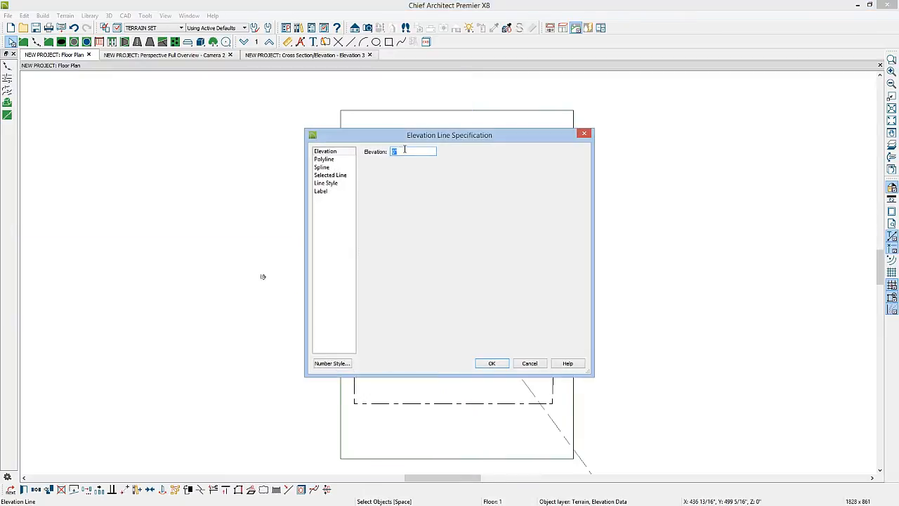
left_click(584, 135)
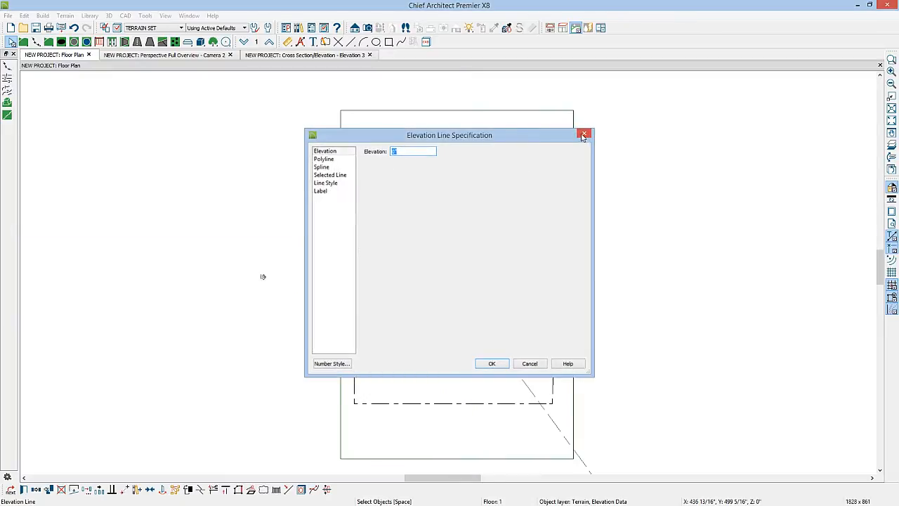
key("Delete")
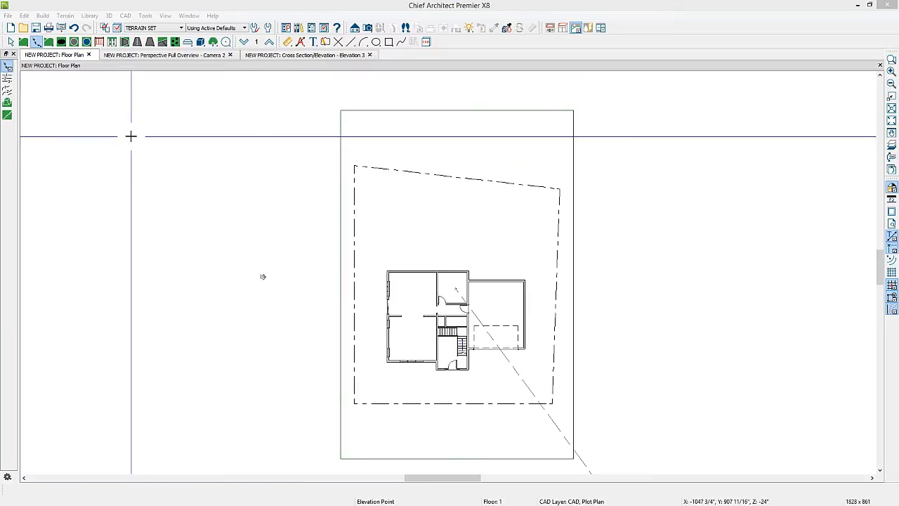
Step: Draw a rectangular elevation region about 45' wide behind the house and accept its specification with a flat interior
left_click(7, 102)
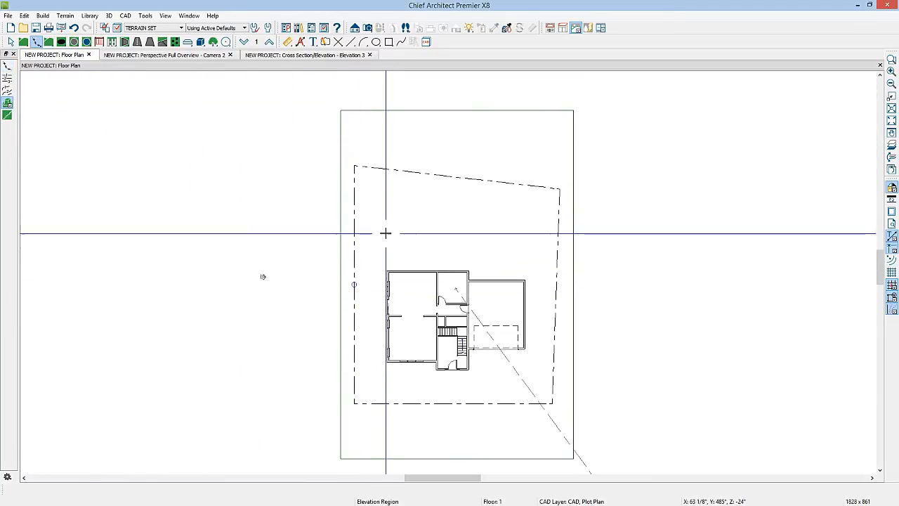
left_click_drag(385, 209, 510, 247)
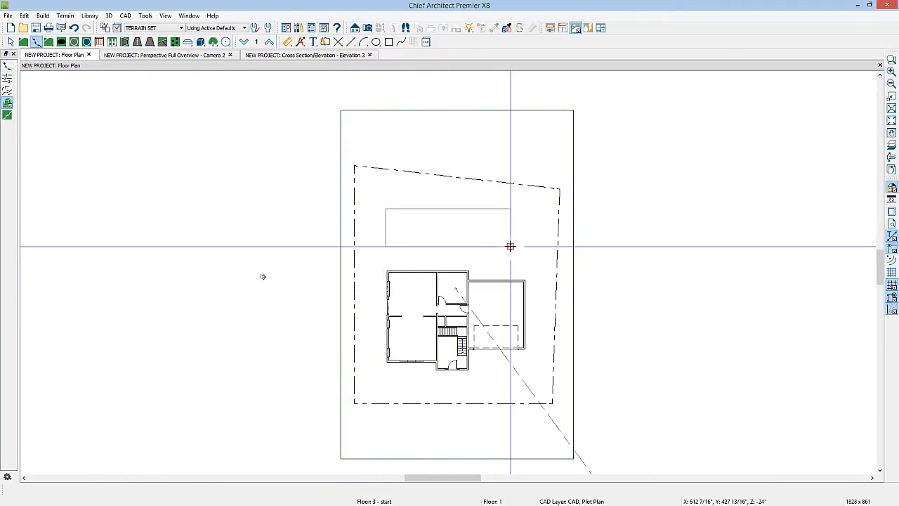
key("space")
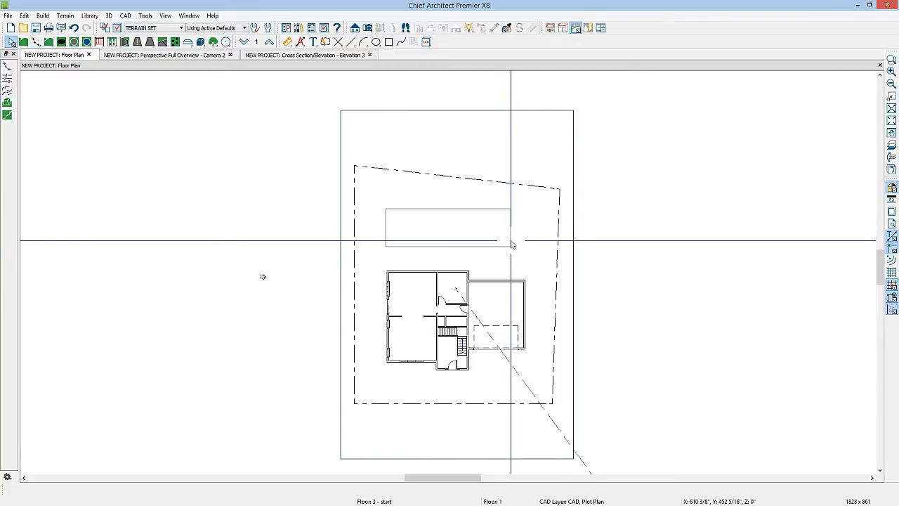
double_click(512, 244)
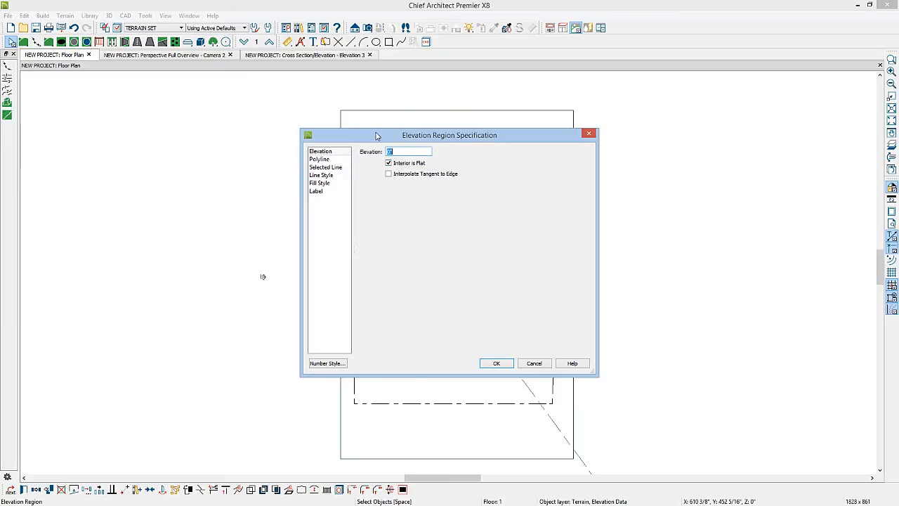
left_click_drag(376, 134, 596, 123)
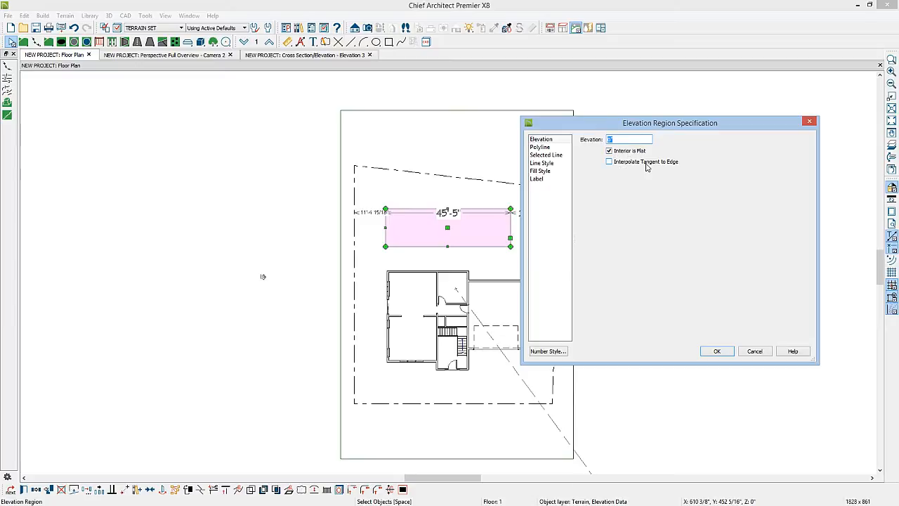
left_click(715, 351)
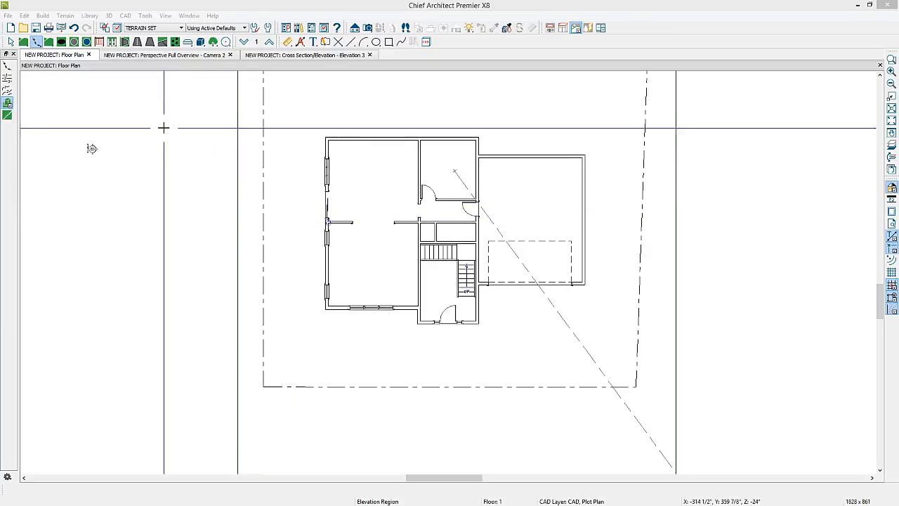
Step: Draw a front porch with straight deck railings about 29'-7" wide, from the entry's garage-side corner around to the far front corner
left_click(99, 41)
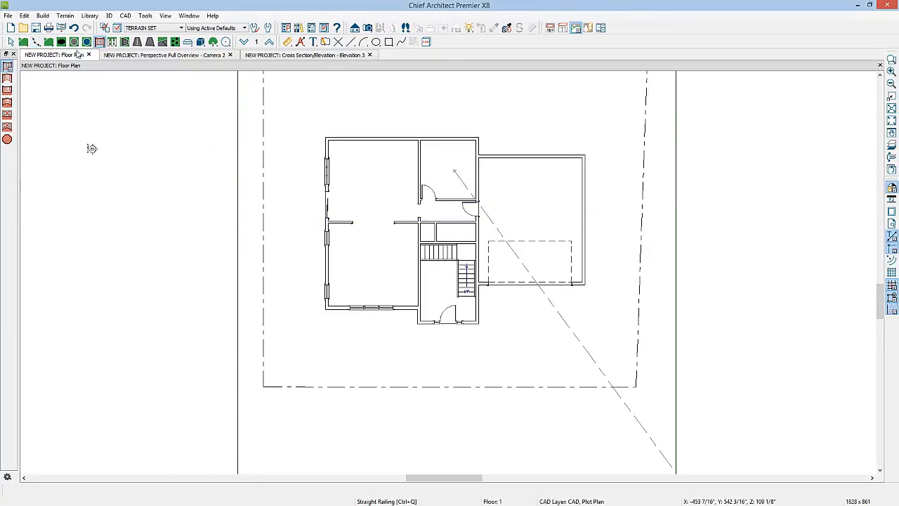
left_click(7, 90)
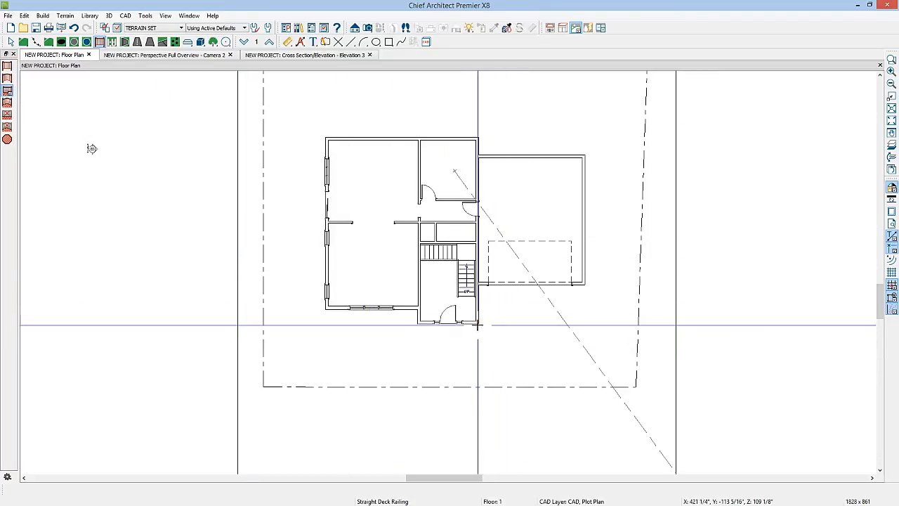
mouse_move(477, 325)
left_mouse_down()
mouse_move(477, 351)
mouse_move(326, 352)
left_mouse_up()
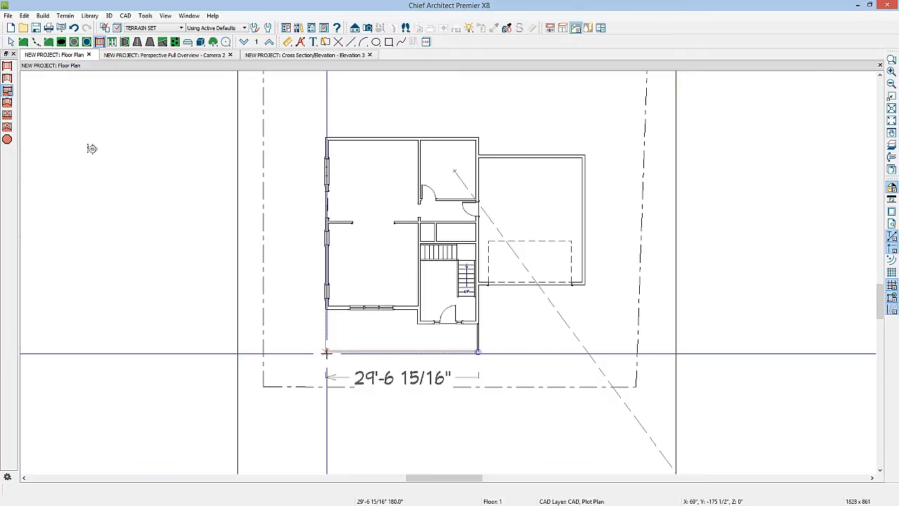
left_click_drag(325, 352, 325, 309)
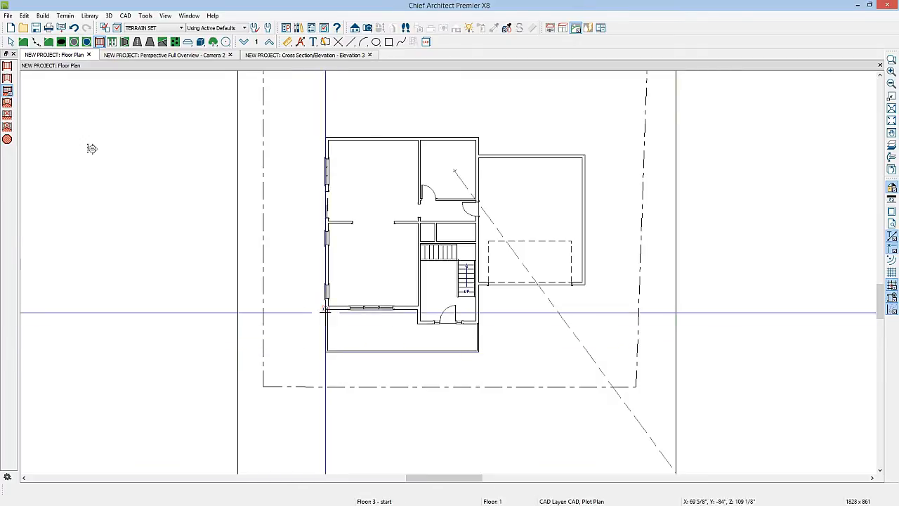
Step: Set the distance between the porch's front railing and the entry wall to 48"
scroll(449, 344, "up", 2)
left_click(436, 354)
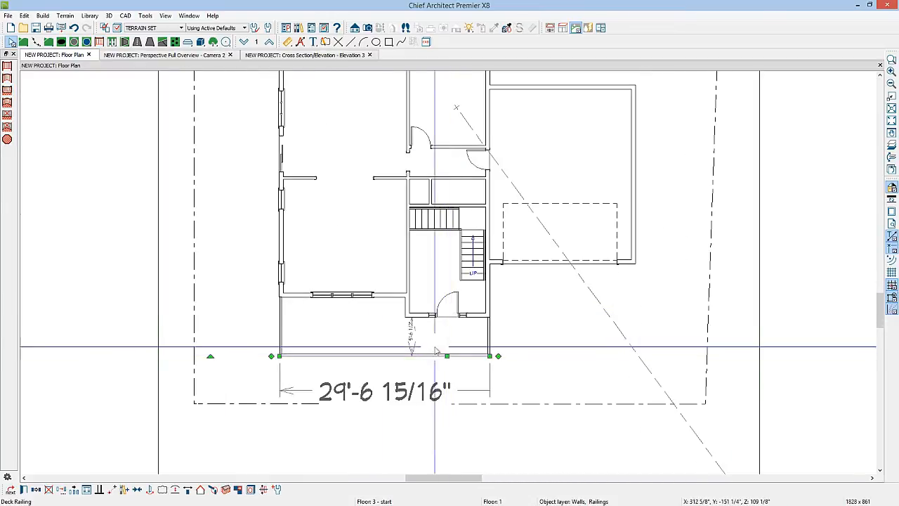
left_click(409, 331)
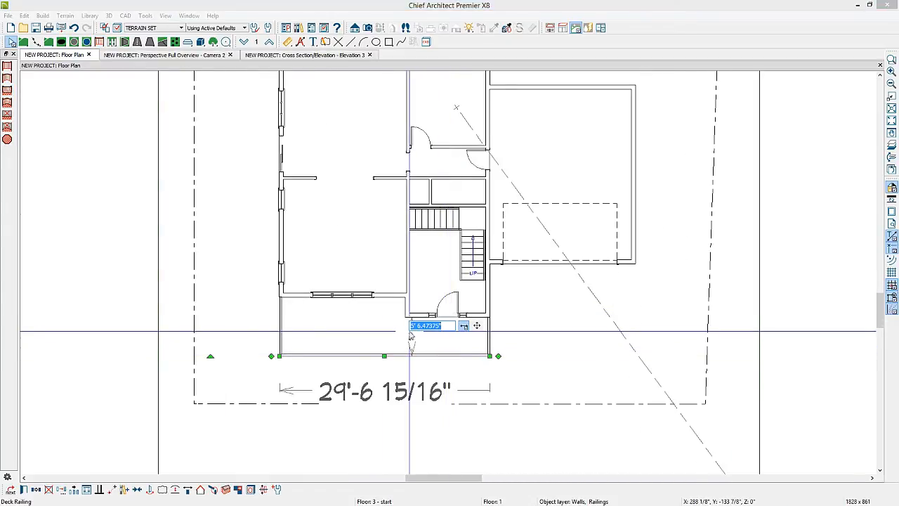
type("48")
key("Return")
Step: Draw a flat elevation region about 19'-9" deep across the full terrain width, covering the front of the house and the porch
scroll(454, 363, "down", 2)
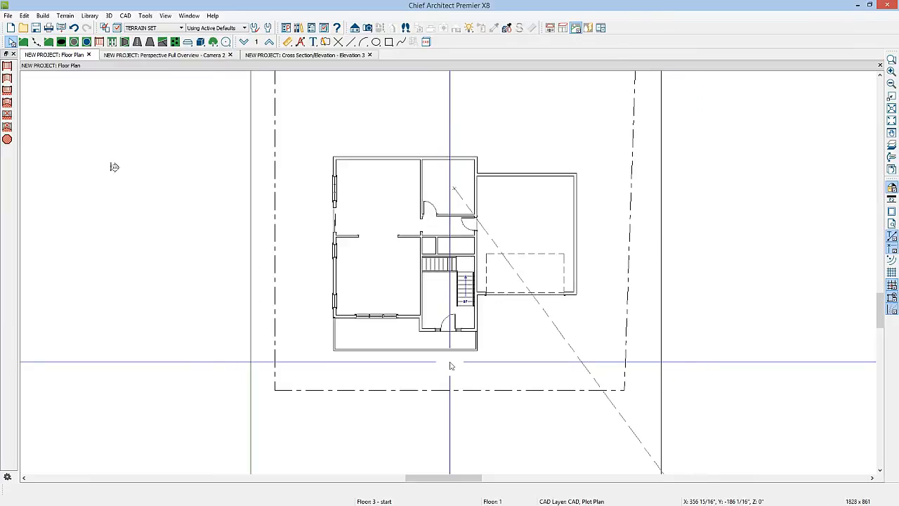
scroll(450, 362, "down", 2)
middle_click_drag(450, 366, 398, 312)
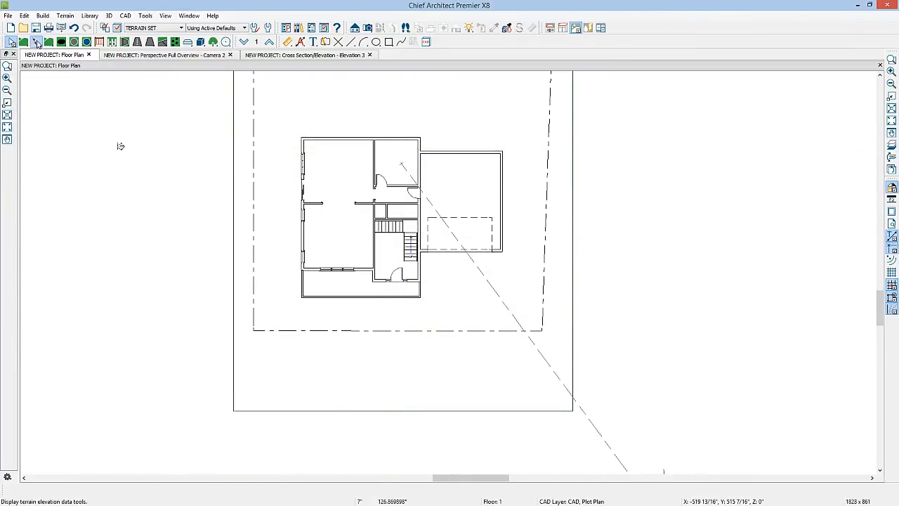
left_click(36, 42)
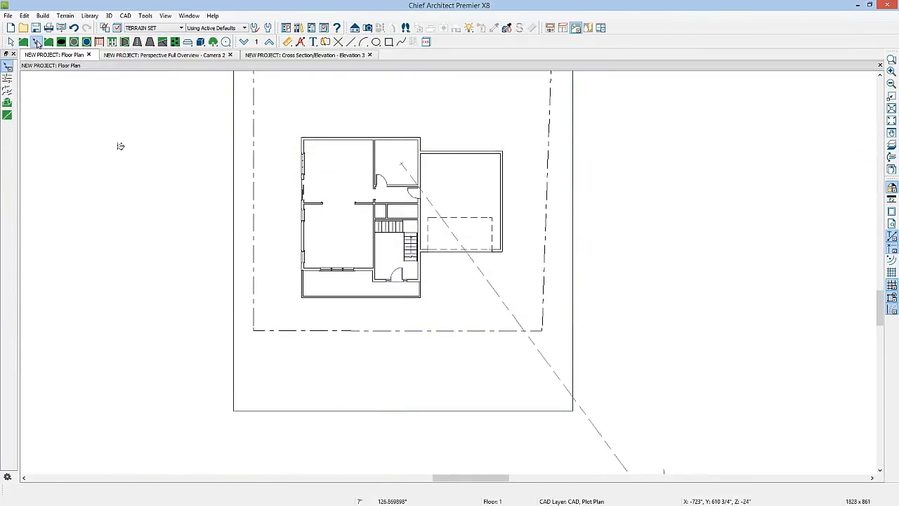
left_click(6, 103)
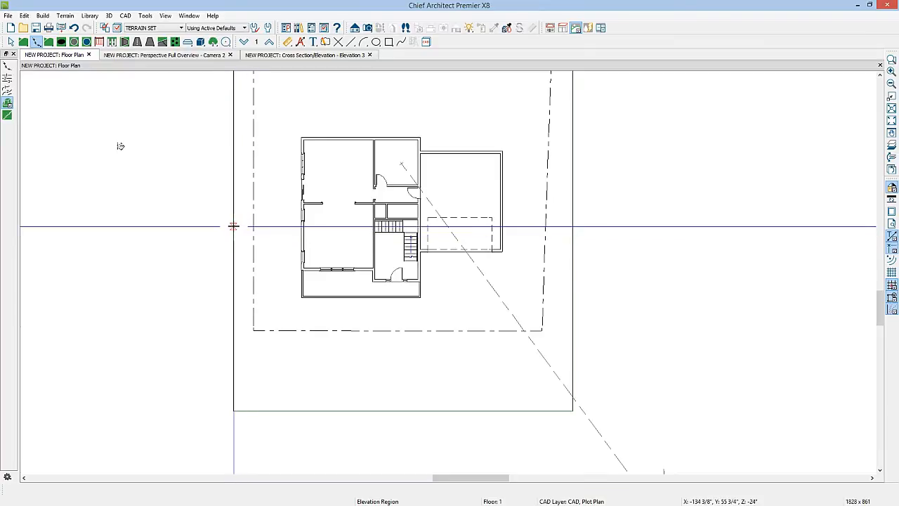
left_click_drag(233, 226, 571, 305)
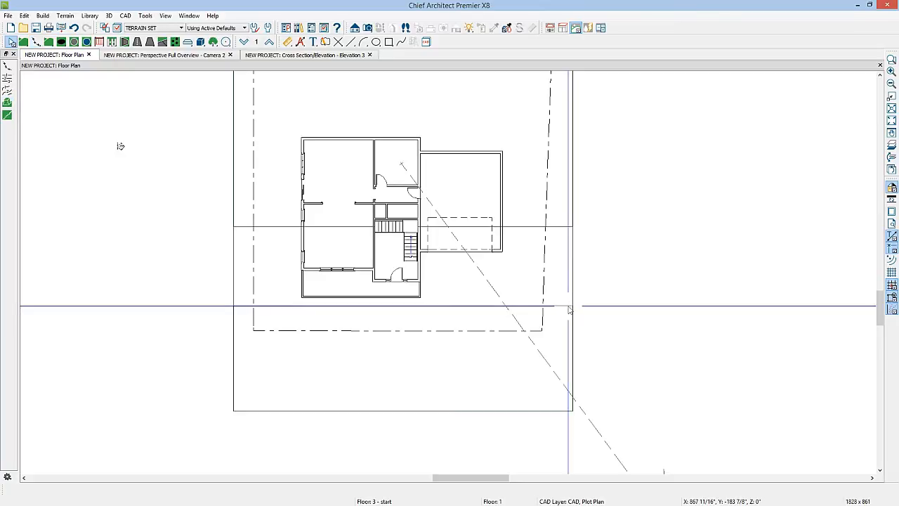
double_click(569, 308)
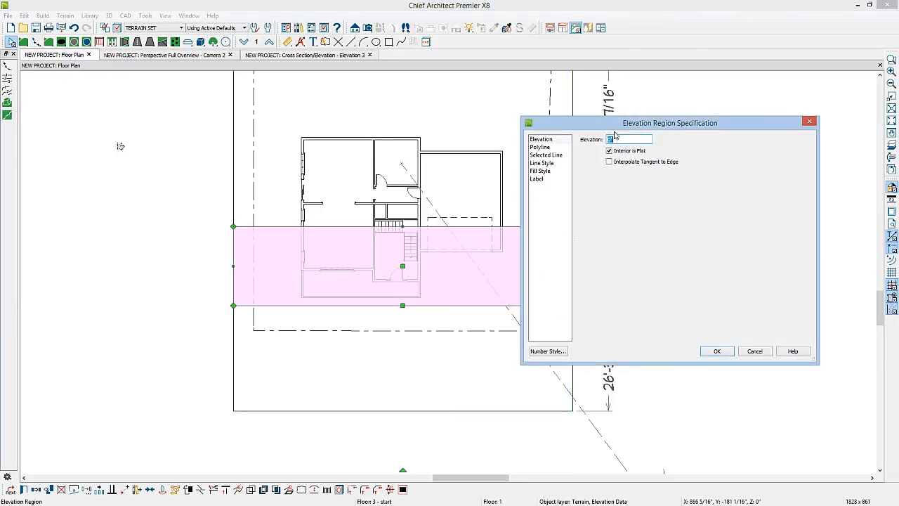
left_click(719, 351)
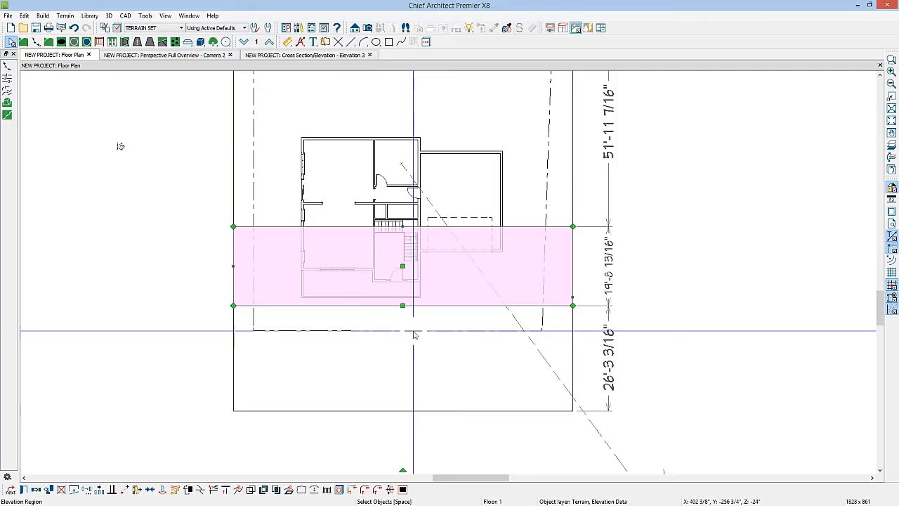
Step: Draw a flat elevation region about 16'-7" deep across the terrain's front edge and set its elevation to -30"
left_click(9, 117)
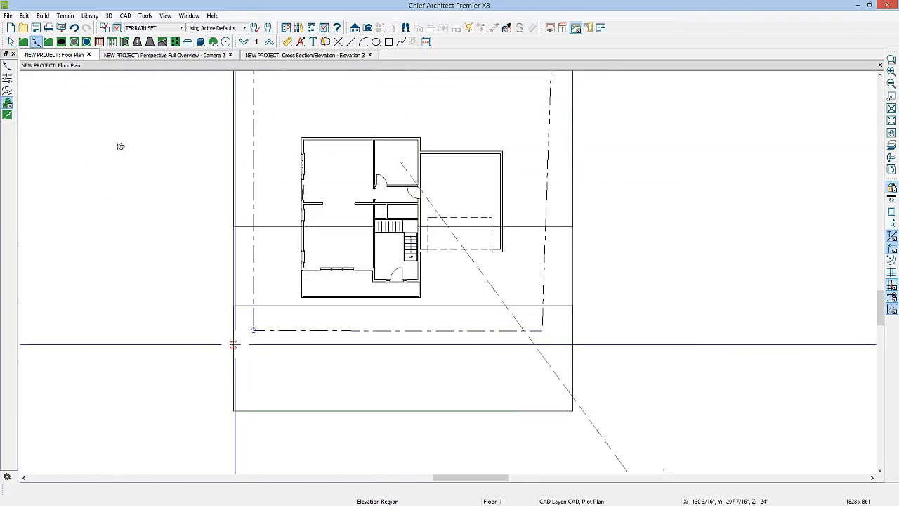
left_click_drag(234, 344, 572, 410)
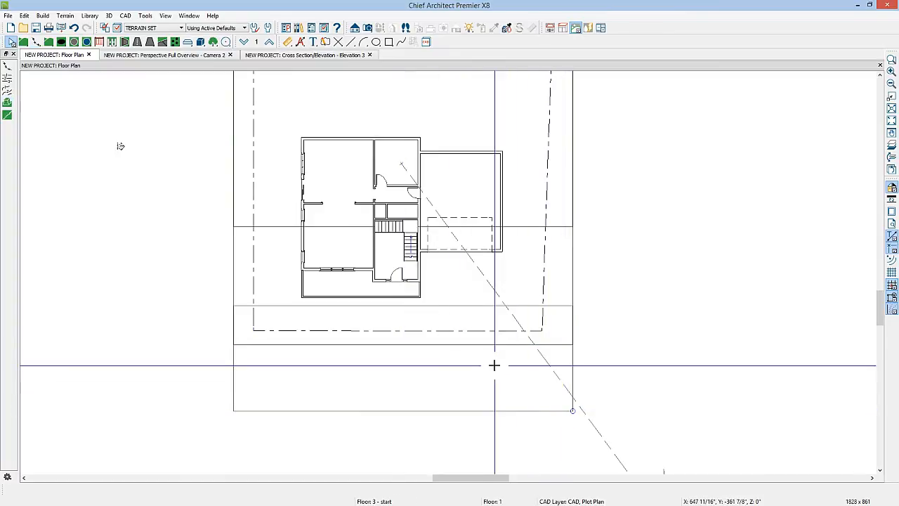
left_click(500, 345)
double_click(500, 345)
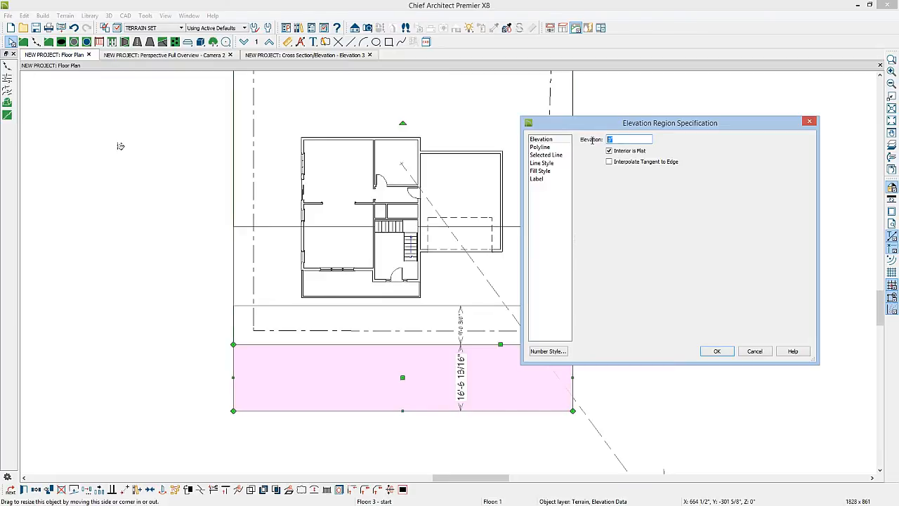
type("-30")
left_click(718, 351)
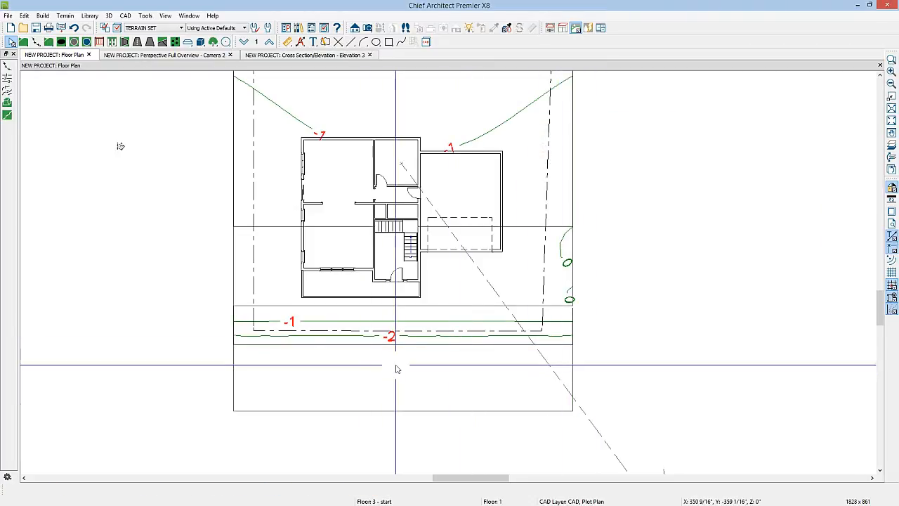
Step: Draw a straight road about 95'-6" long across the front of the lot, extending past both sides of the terrain
left_click(139, 43)
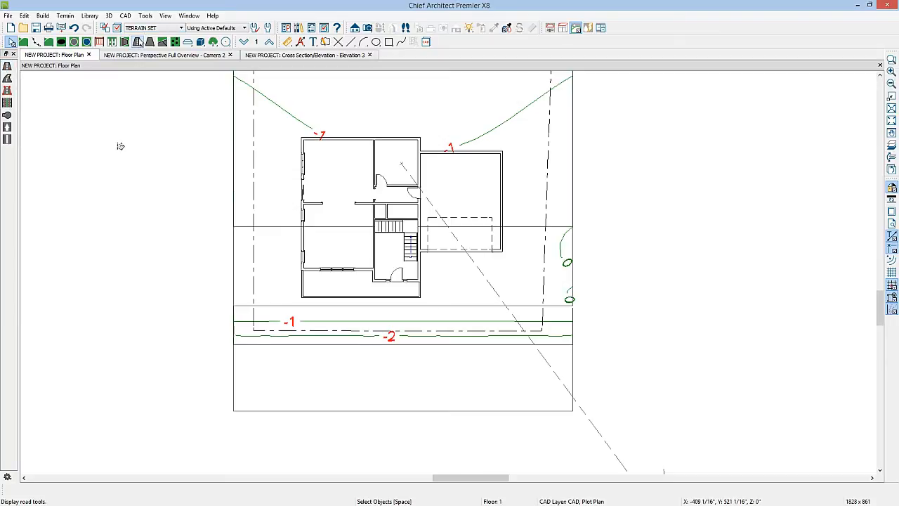
left_click(139, 42)
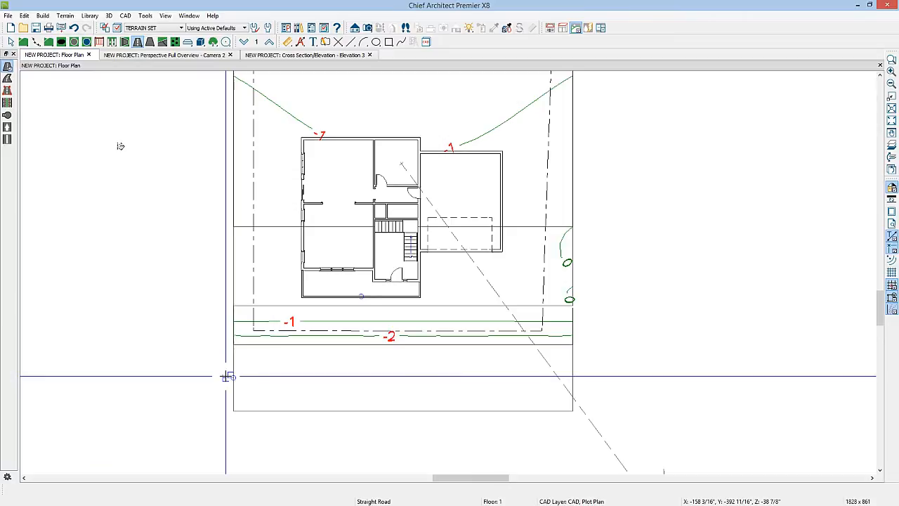
left_click_drag(227, 376, 608, 375)
key("space")
left_click(609, 368)
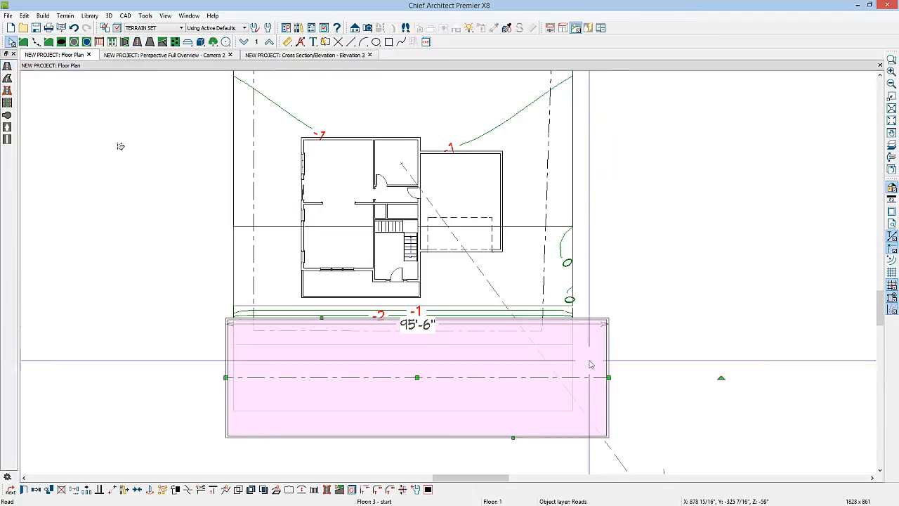
Step: Move the road away from the house and align its house-side edge with the plot plan's front dashed line
mouse_move(415, 377)
left_mouse_down()
mouse_move(415, 403)
mouse_move(417, 394)
left_mouse_up()
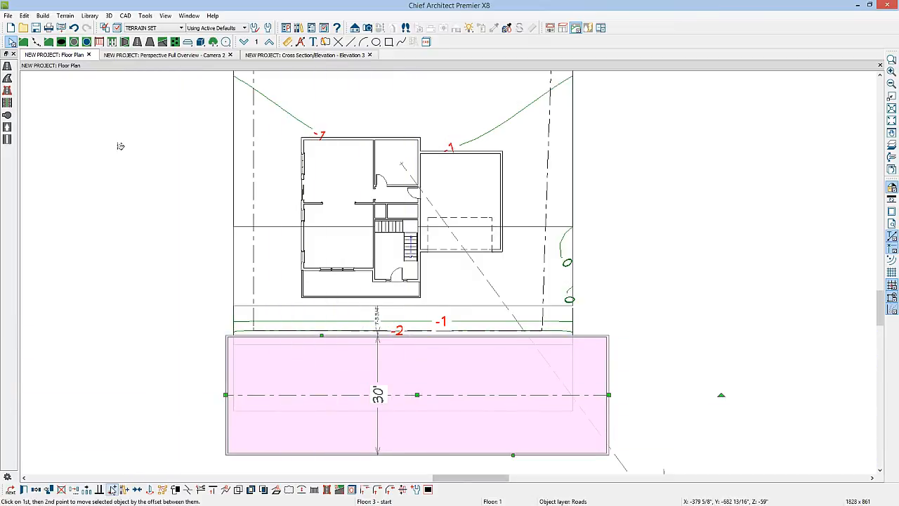
left_click(113, 489)
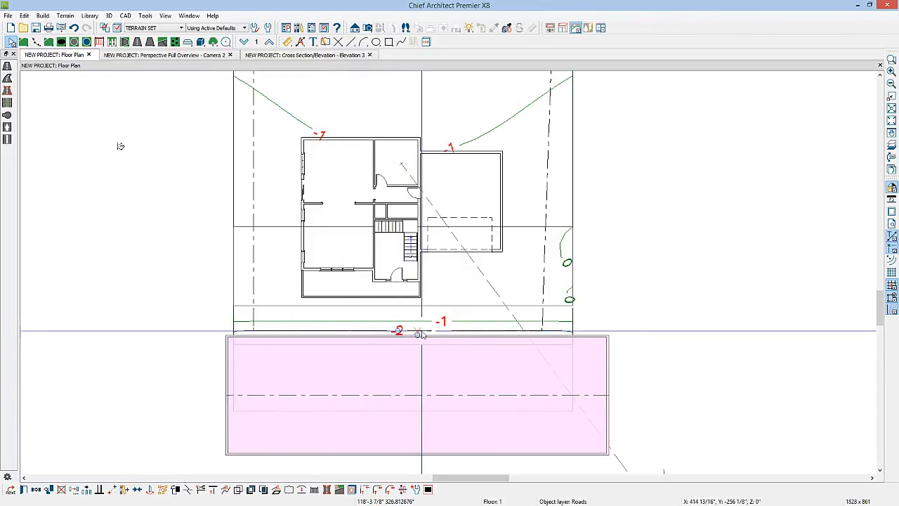
scroll(419, 336, "up", 2)
scroll(421, 335, "up", 2)
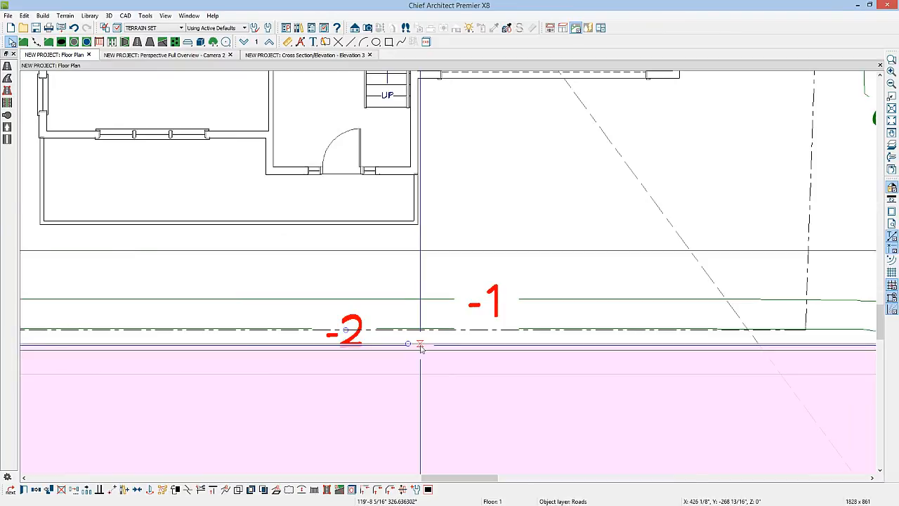
left_click(419, 343)
left_click(420, 336)
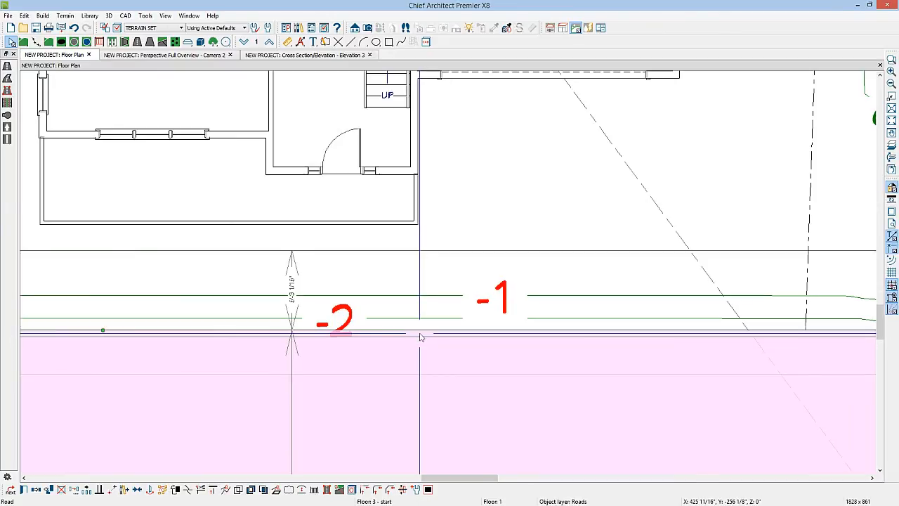
scroll(420, 337, "down", 5)
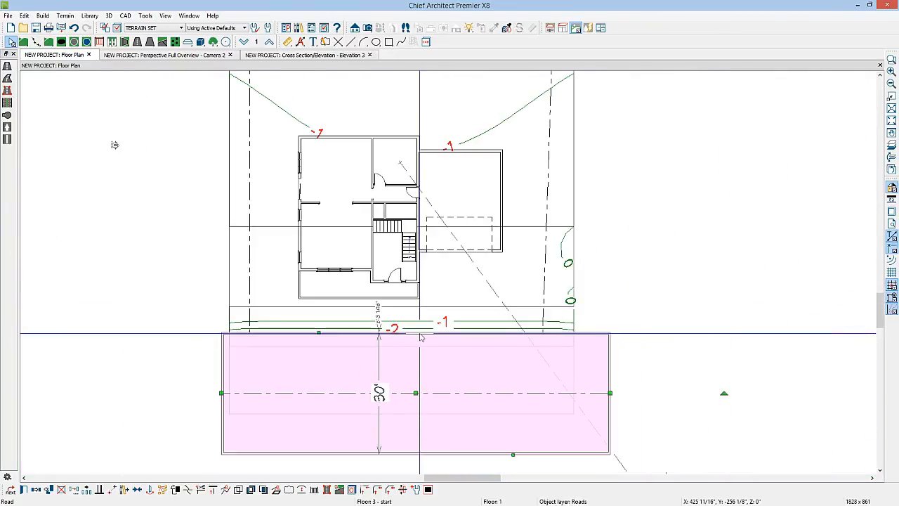
key("Escape")
Step: Extend the terrain perimeter to the road's far edge and stretch the front elevation region to the road's full 30' depth
left_click(401, 414)
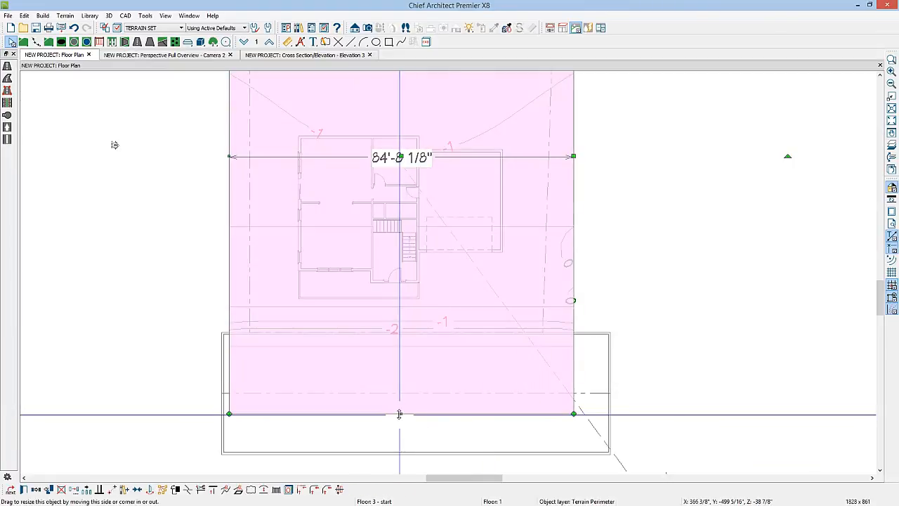
left_click_drag(401, 414, 401, 461)
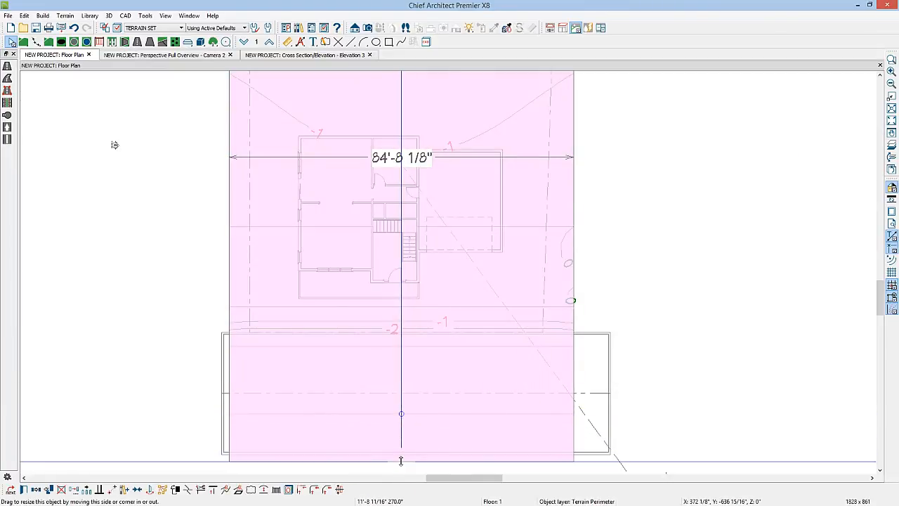
left_click(503, 414)
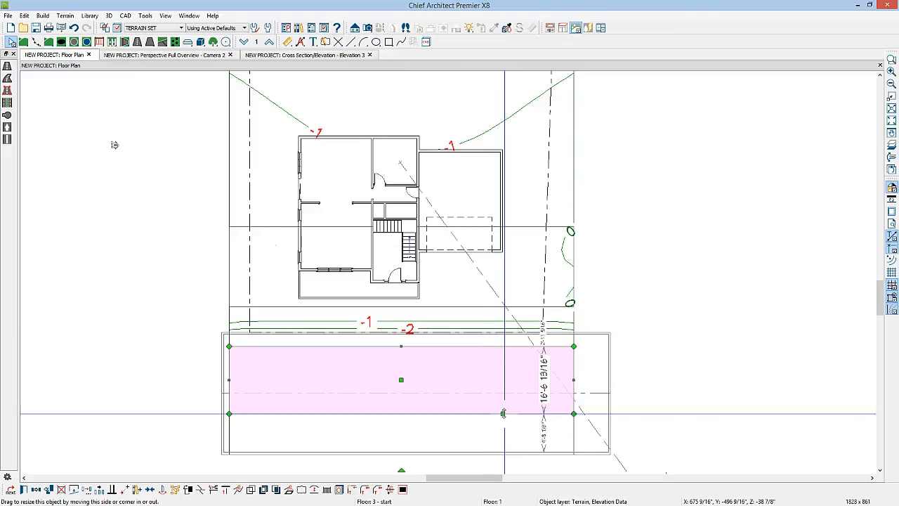
left_click_drag(502, 414, 503, 453)
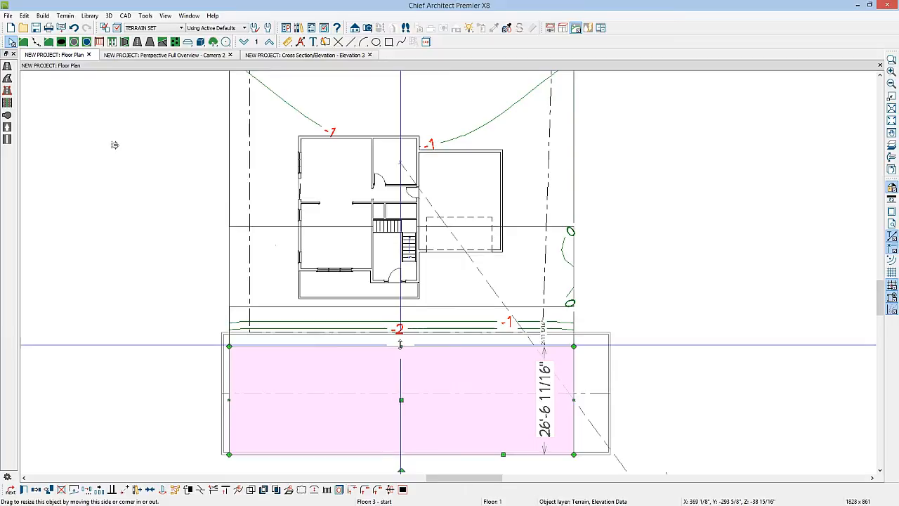
left_click_drag(401, 345, 401, 332)
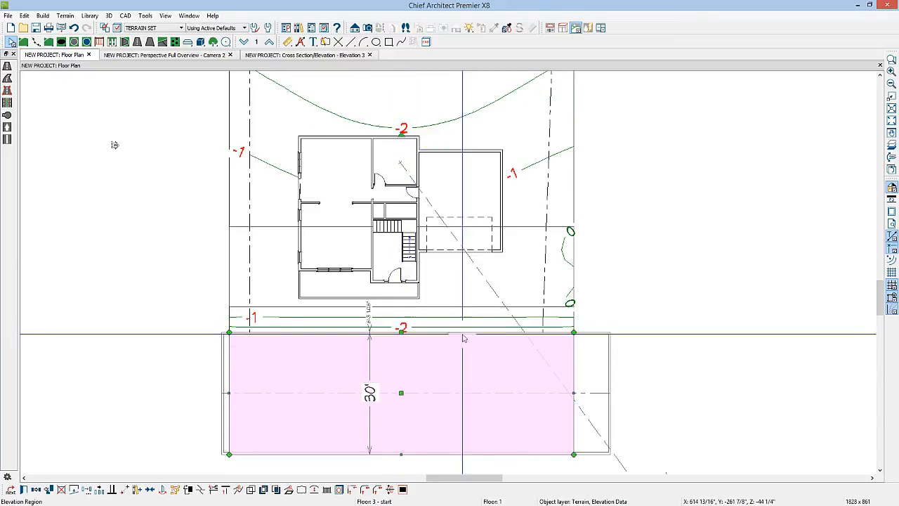
key("Escape")
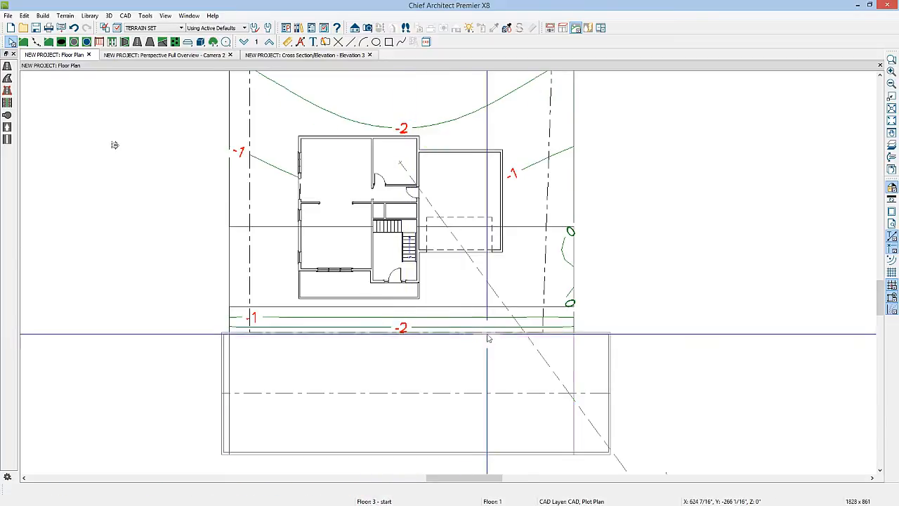
Step: In the perspective overview, set the terrain's subfloor height above terrain to 27"
left_click(197, 56)
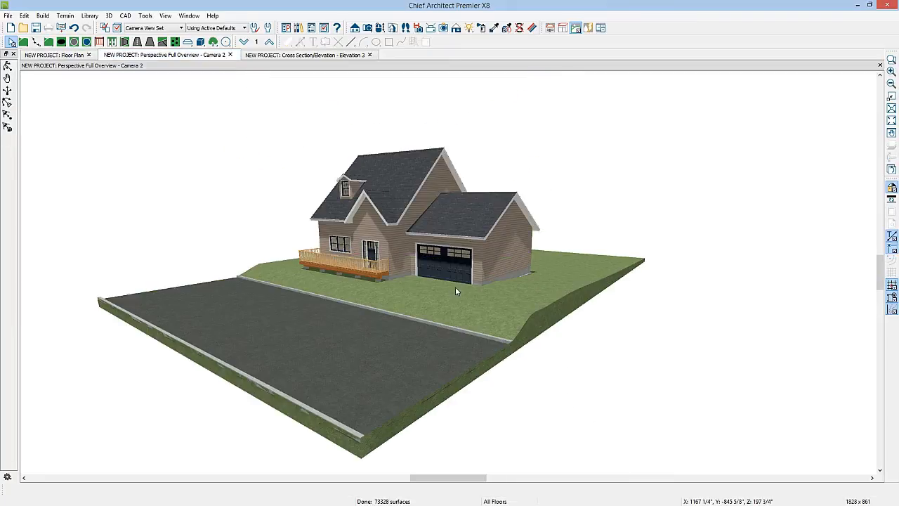
scroll(440, 276, "up", 2)
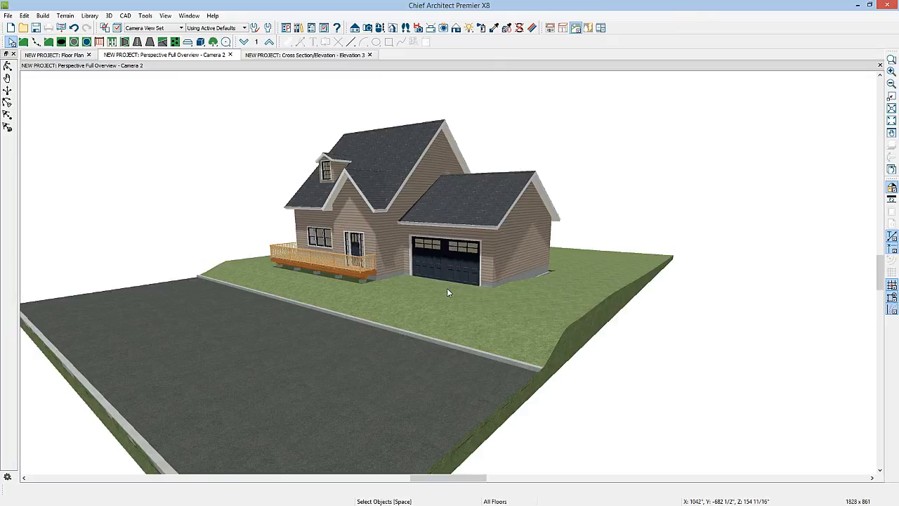
left_click(448, 291)
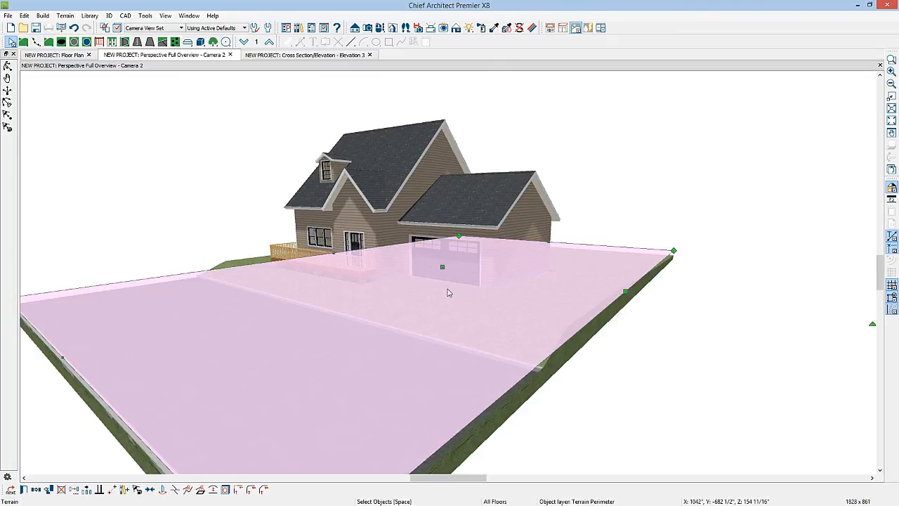
double_click(448, 292)
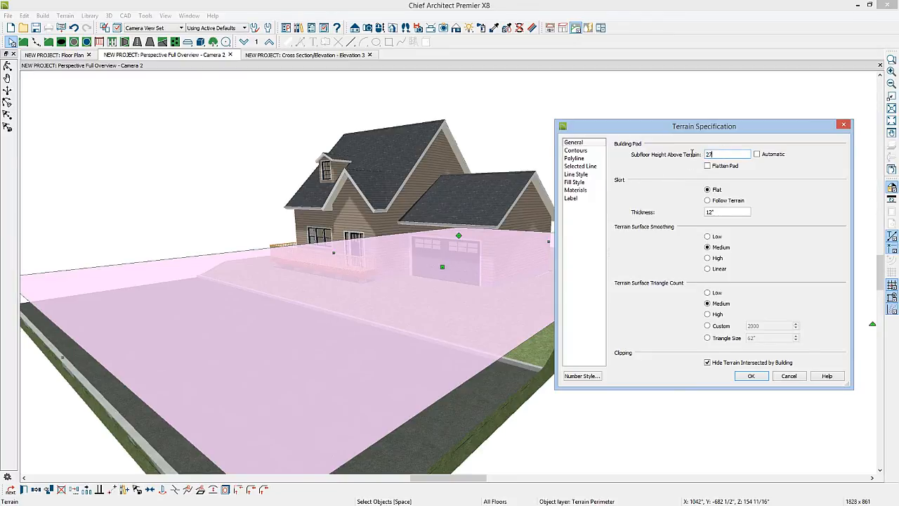
left_click(750, 376)
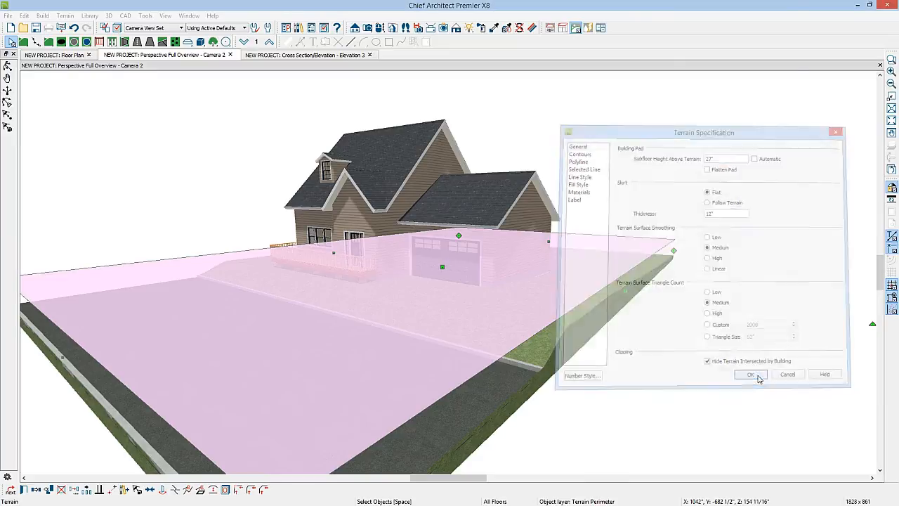
key("Escape")
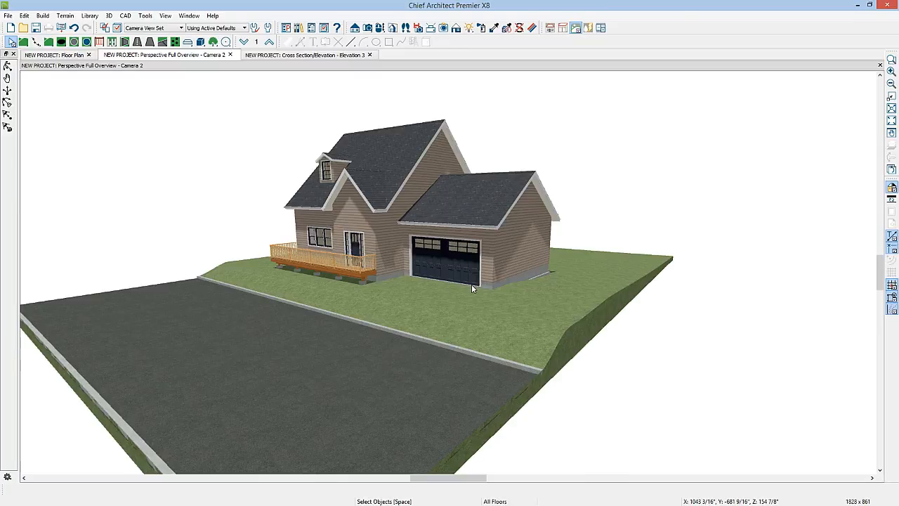
Step: Draw a straight driveway from the garage door to the road, widen it slightly, and check it in the perspective overview
left_click(56, 55)
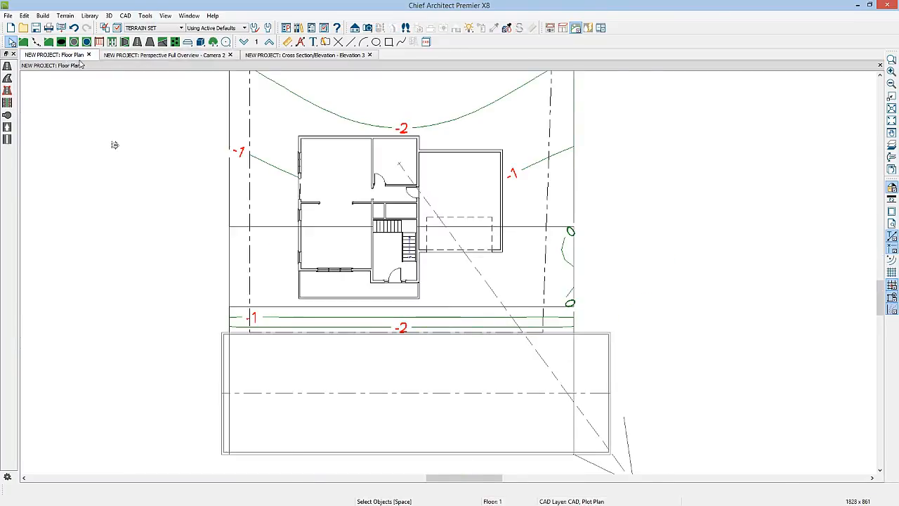
left_click(149, 42)
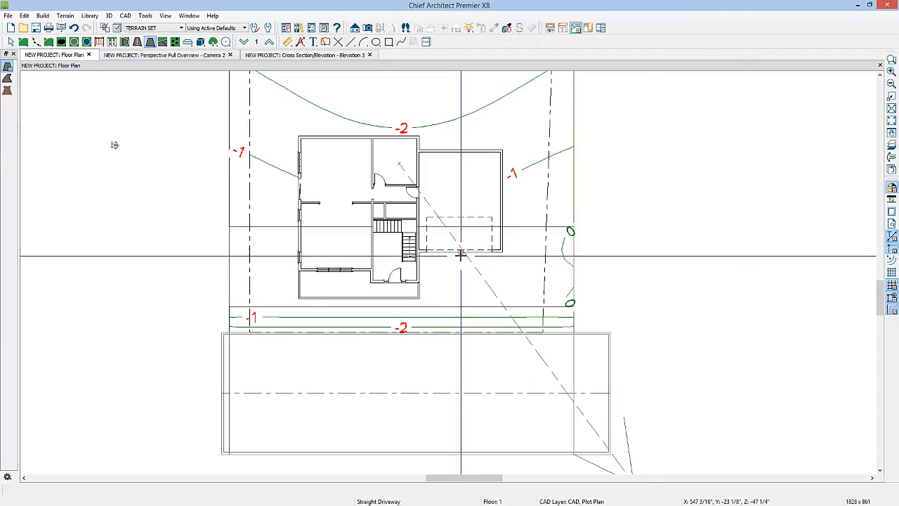
left_click_drag(461, 251, 465, 333)
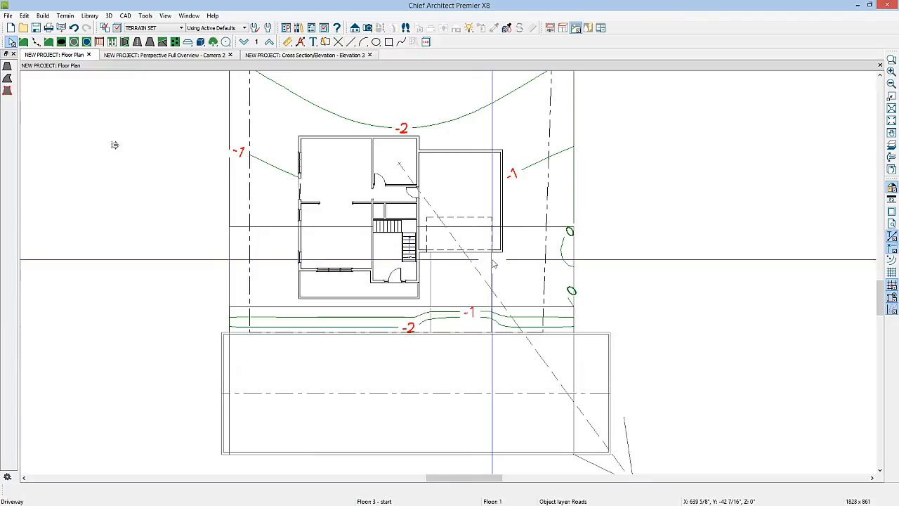
left_click(490, 261)
left_click_drag(490, 272, 497, 272)
scroll(493, 273, "up", 4)
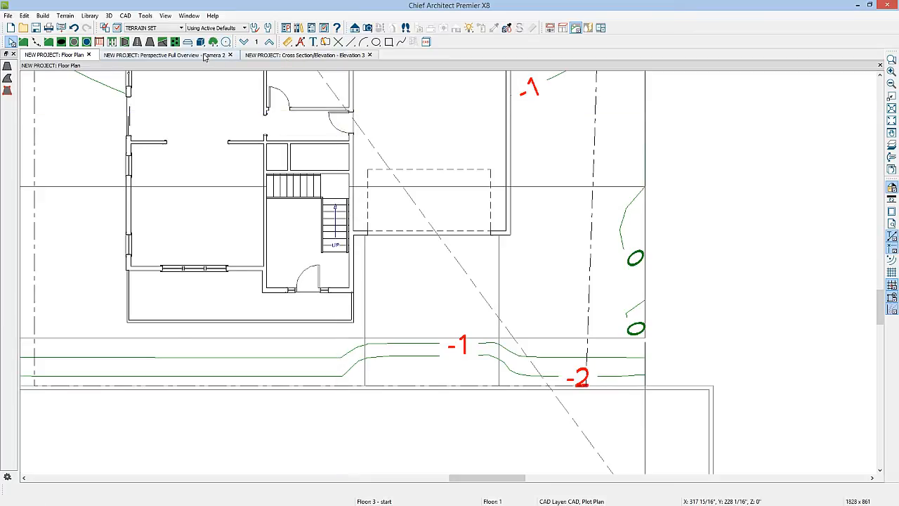
left_click(205, 56)
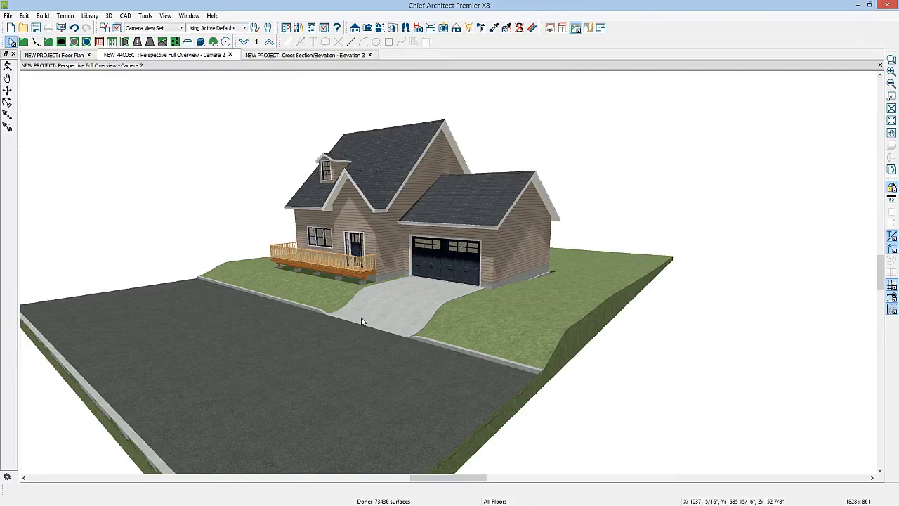
Step: In the floor plan, shorten the elevation region around the house front to about 17'-9" deep, ending at the porch's front railing
left_click(67, 56)
middle_click_drag(285, 197, 316, 344)
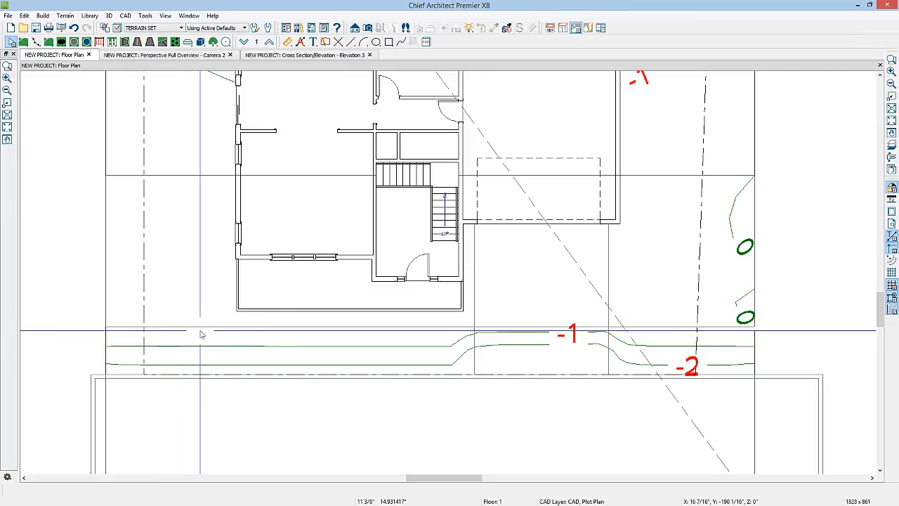
left_click(292, 326)
left_click_drag(292, 325, 294, 315)
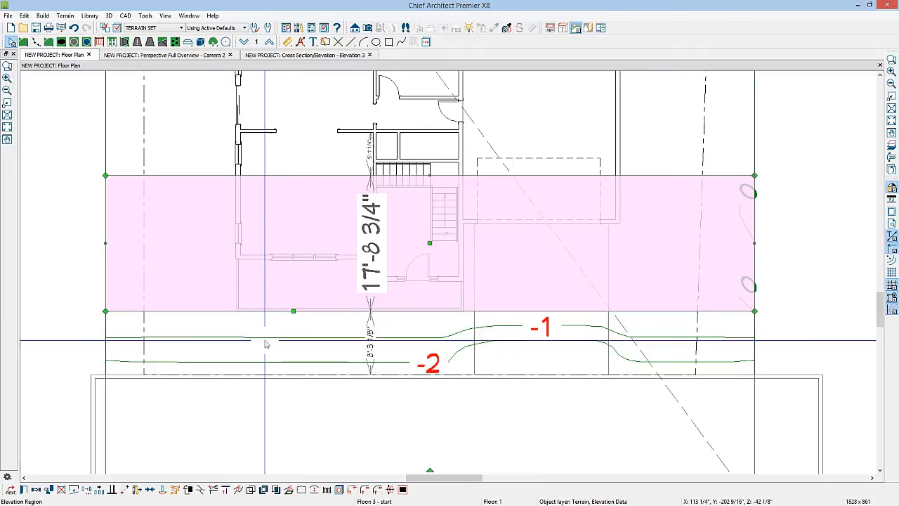
Step: Draw a straight terrain wall from beside the garage down to the road and view it in the perspective overview
left_click(124, 42)
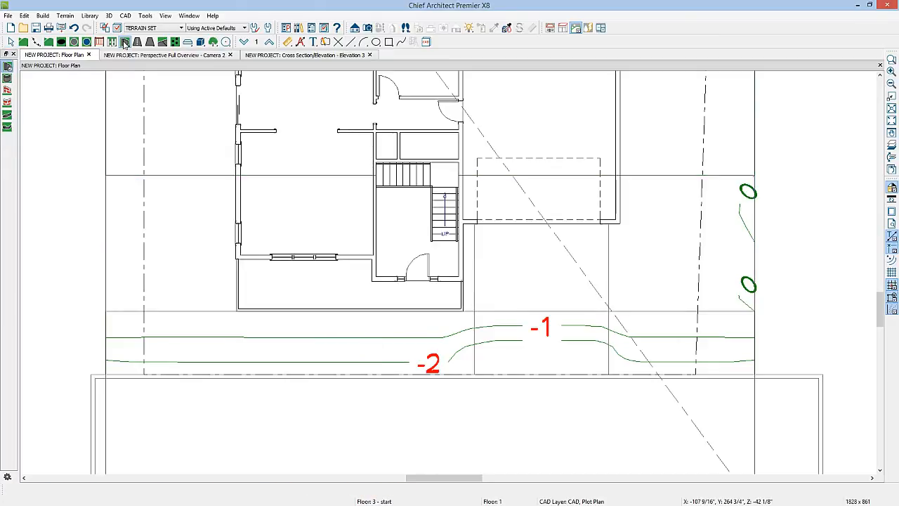
left_click(7, 66)
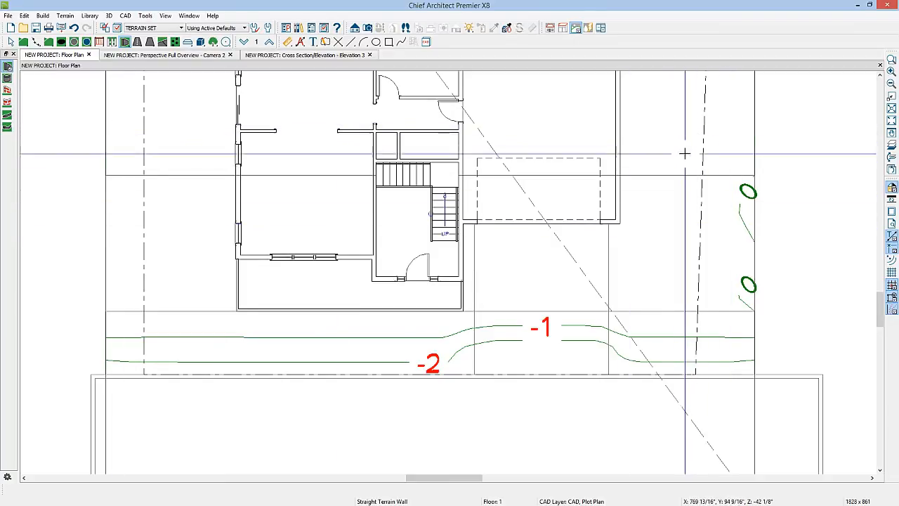
left_click_drag(676, 139, 685, 375)
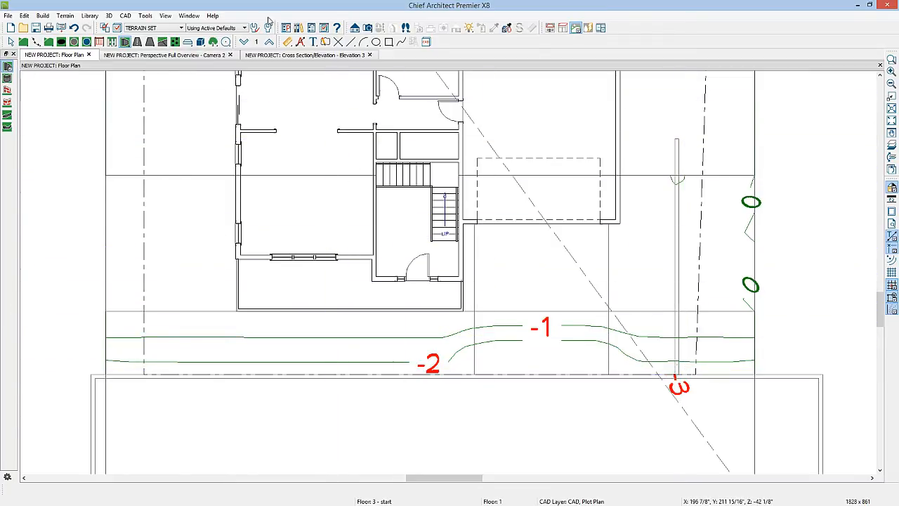
left_click(205, 55)
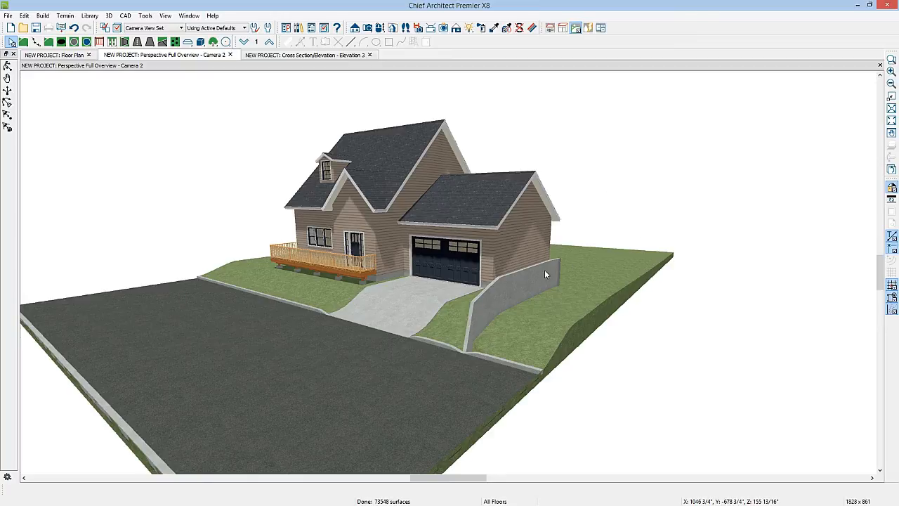
Step: In the floor plan, draw two parallel straight retaining walls between the porch and the road, making the one nearer the road longer
left_click(76, 56)
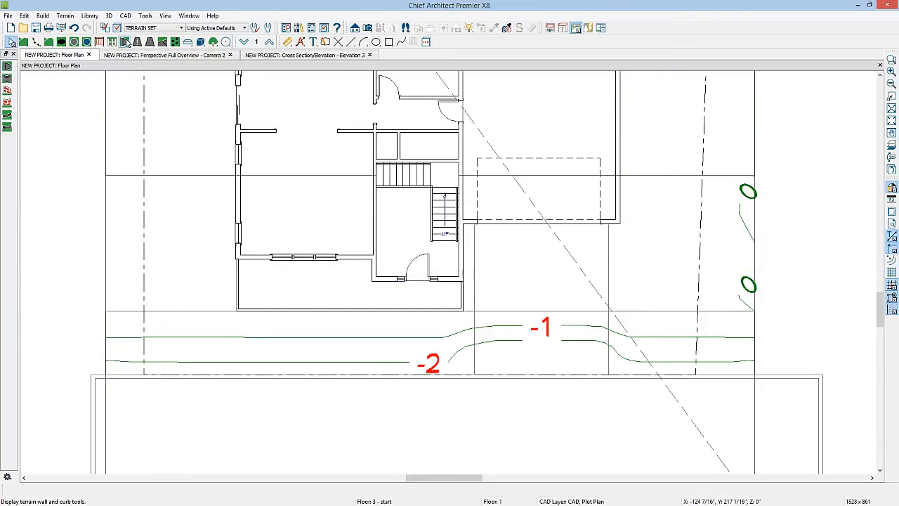
left_click(7, 90)
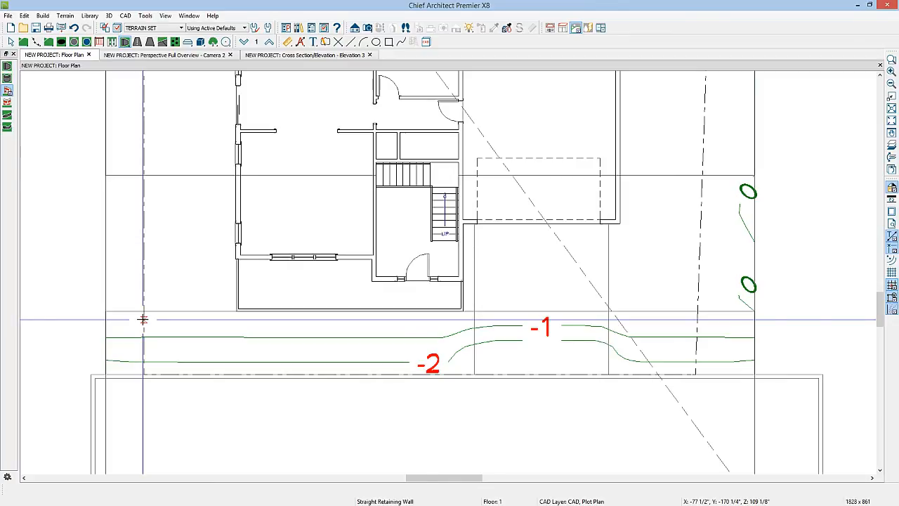
mouse_move(144, 322)
left_mouse_down()
mouse_move(268, 323)
mouse_move(257, 322)
left_mouse_up()
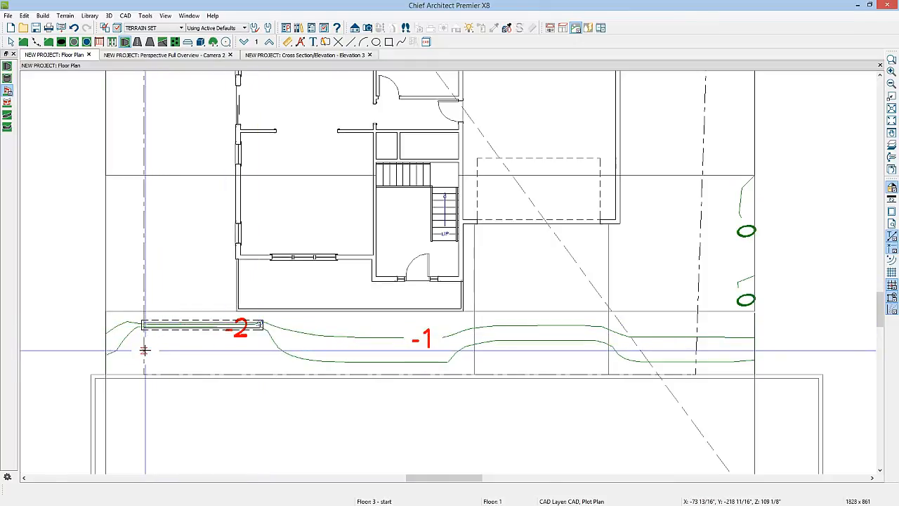
left_click_drag(144, 352, 317, 348)
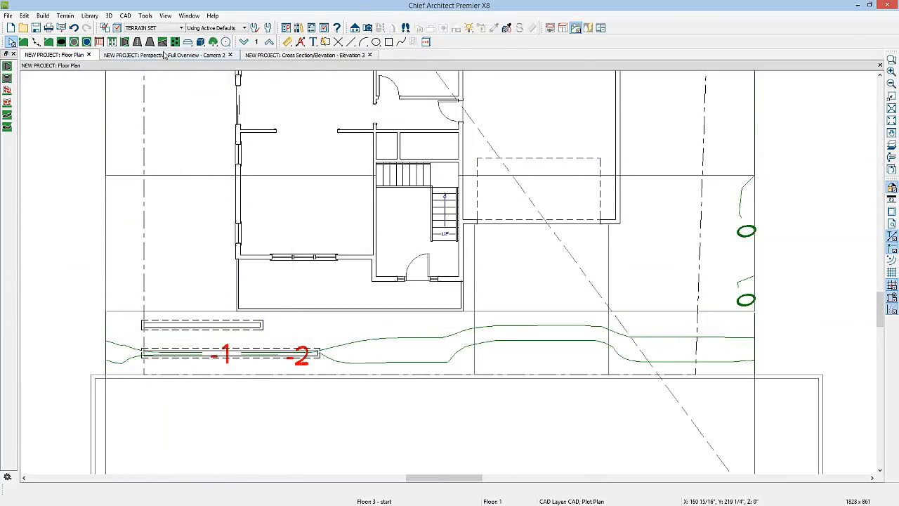
Step: Draw an elevation region about 22'-8" long filling the space between the two retaining walls
left_click(36, 42)
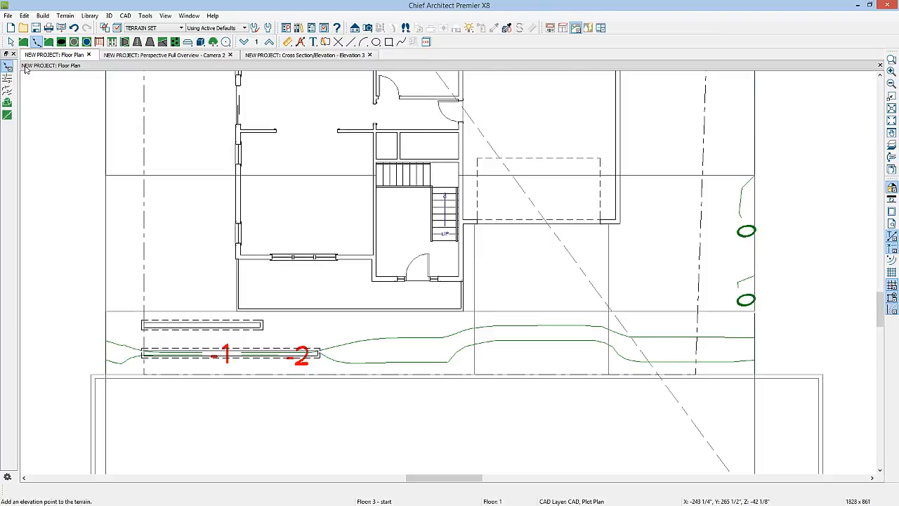
left_click(7, 103)
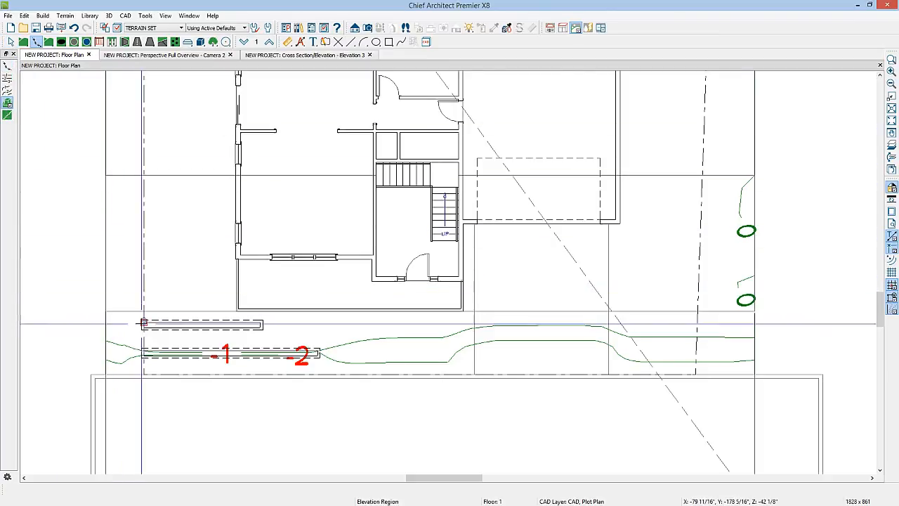
left_click_drag(143, 328, 317, 350)
left_click(318, 338)
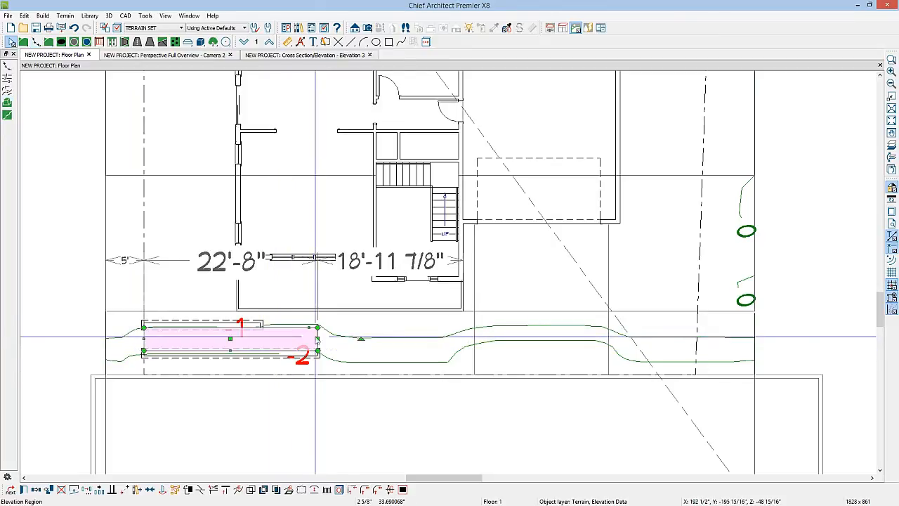
Step: Add a break in the elevation region's upper edge at the shorter wall's end and lower the far corner by about 1'-6"
left_click(316, 329)
left_click(200, 489)
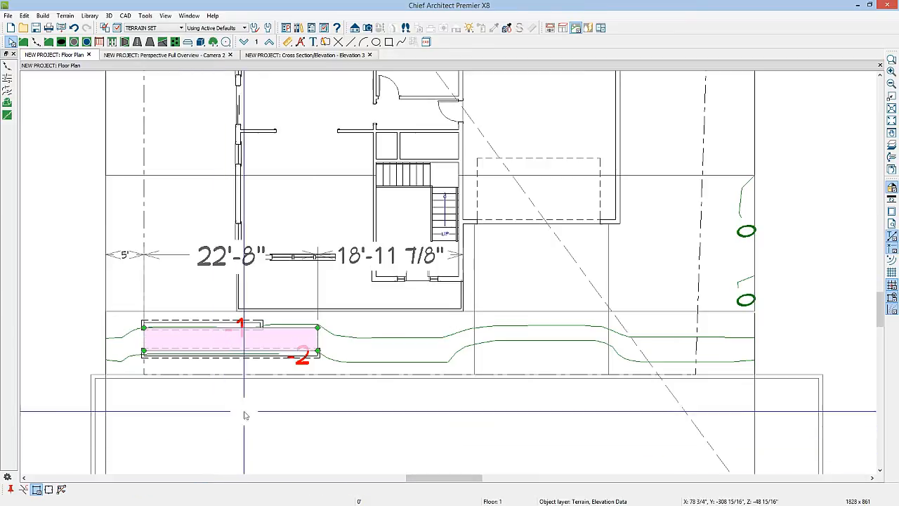
left_click(260, 328)
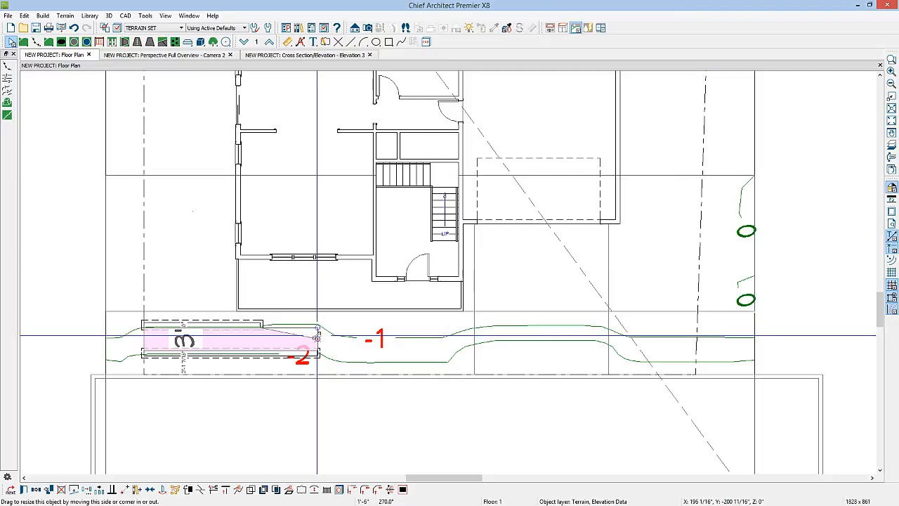
left_click_drag(317, 336, 317, 335)
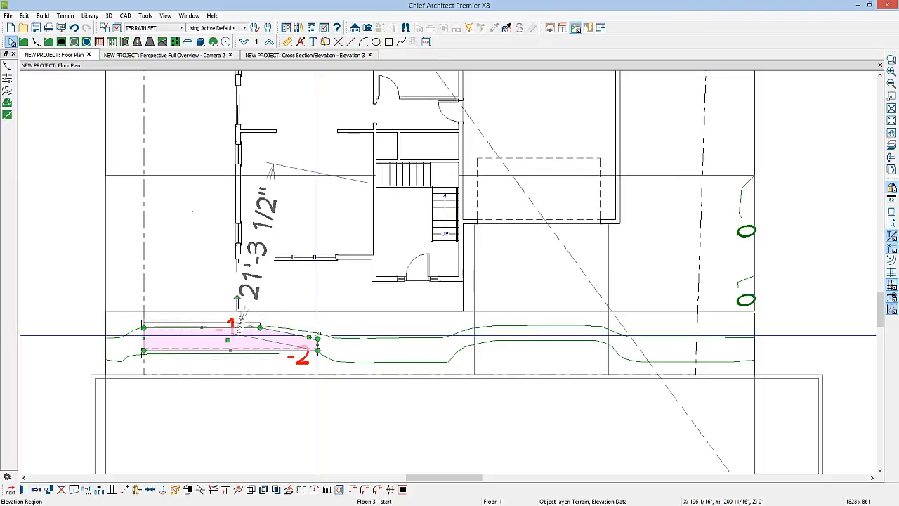
Step: Set the elevation region's elevation to -18" with a flat interior and inspect the walls up close in the perspective overview
double_click(145, 339)
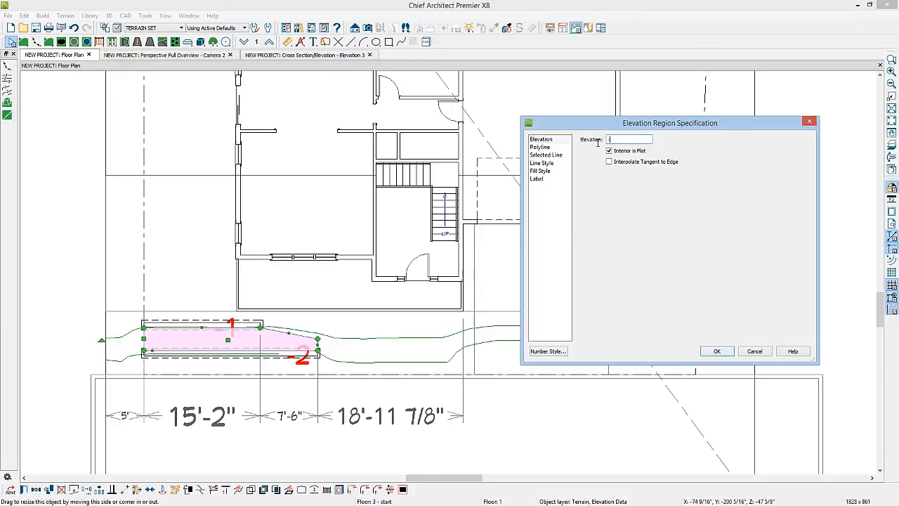
left_click(716, 352)
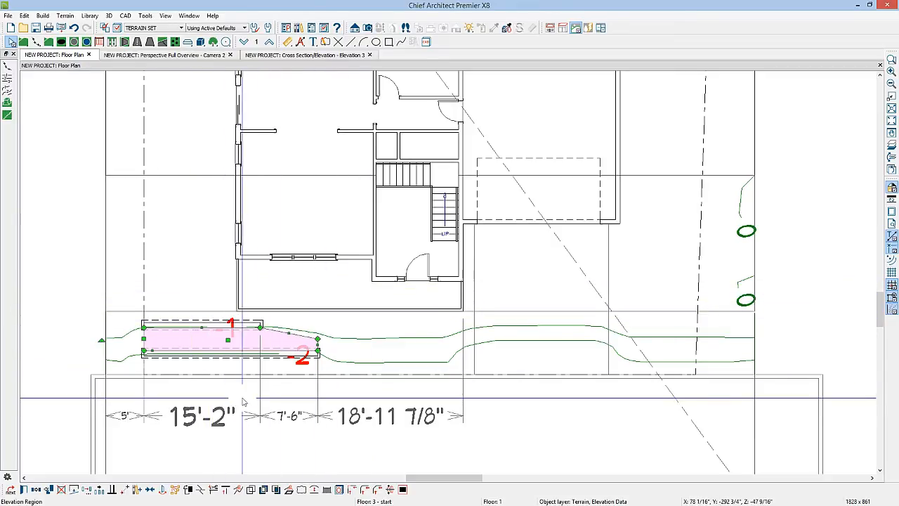
left_click(204, 55)
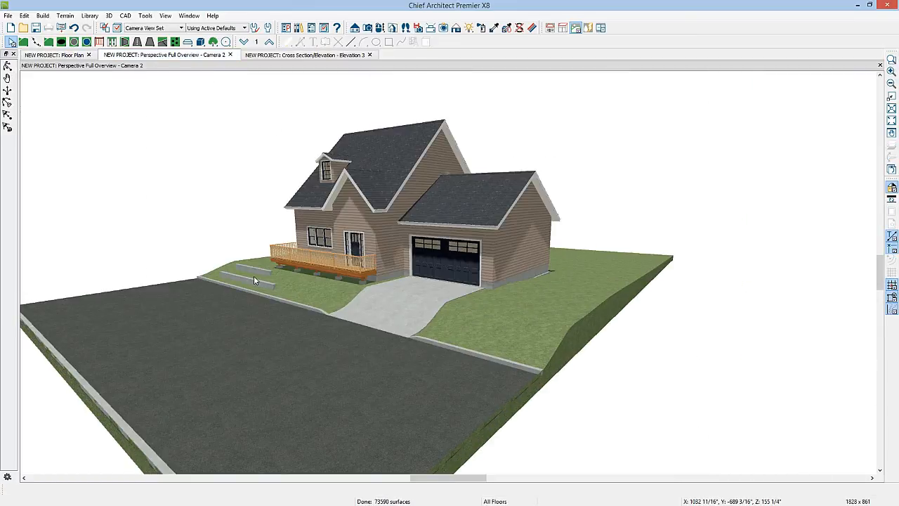
scroll(253, 275, "up", 5)
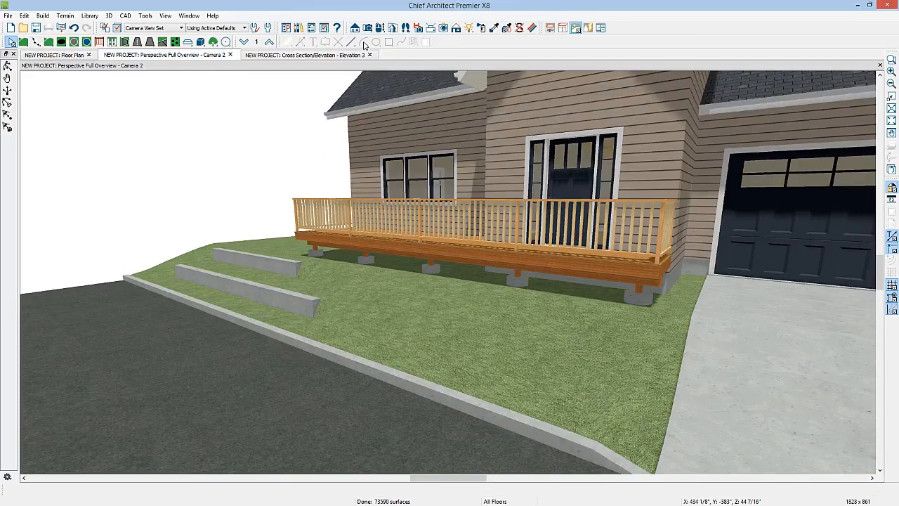
left_click(380, 29)
left_click_drag(399, 263, 361, 252)
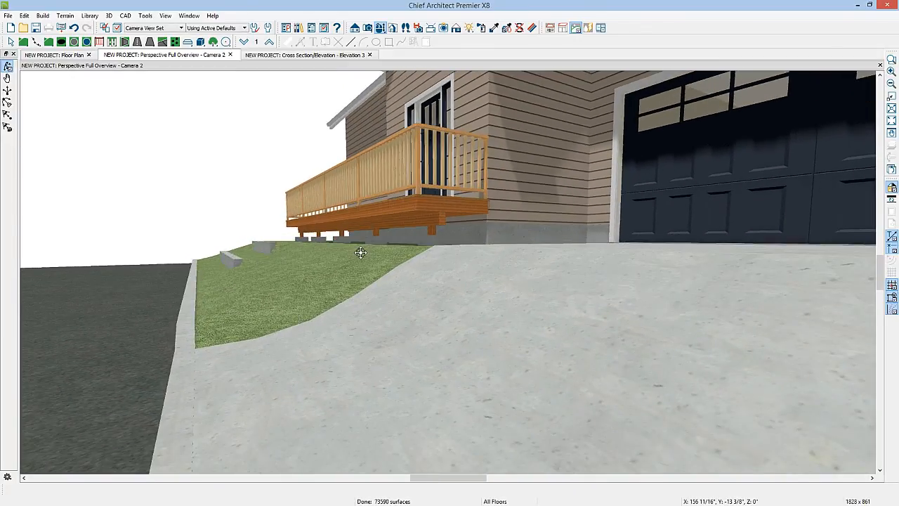
scroll(256, 265, "up", 3)
left_click_drag(260, 274, 287, 296)
Step: In the floor plan, extend the elevation region's outer end 5' to the terrain perimeter and view it in the perspective overview
left_click(82, 56)
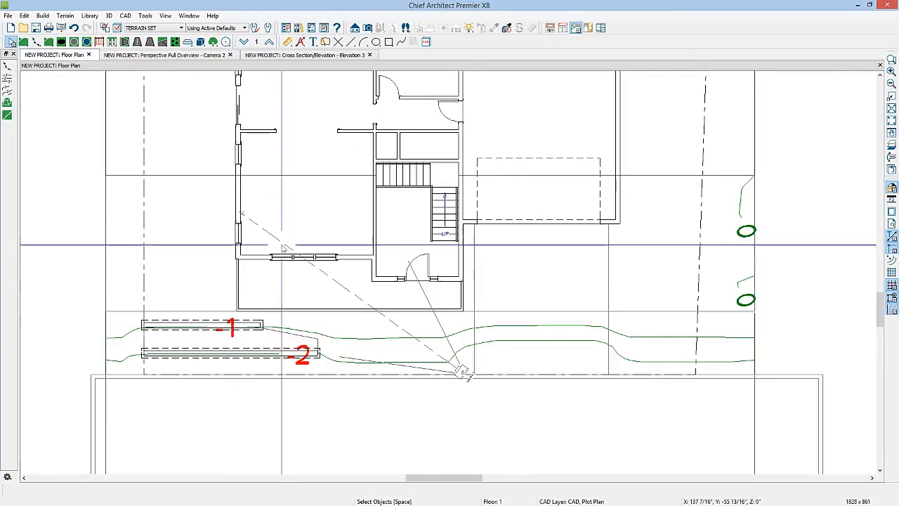
left_click(143, 336)
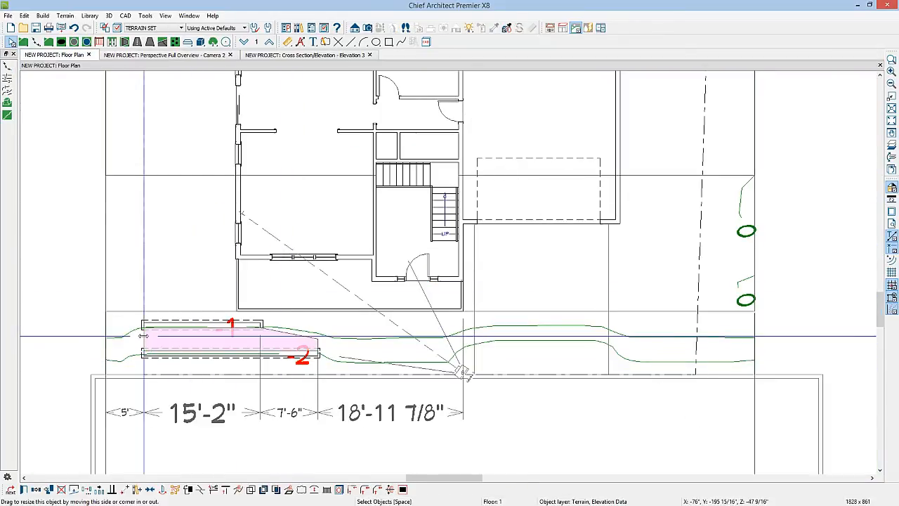
left_click_drag(143, 336, 105, 336)
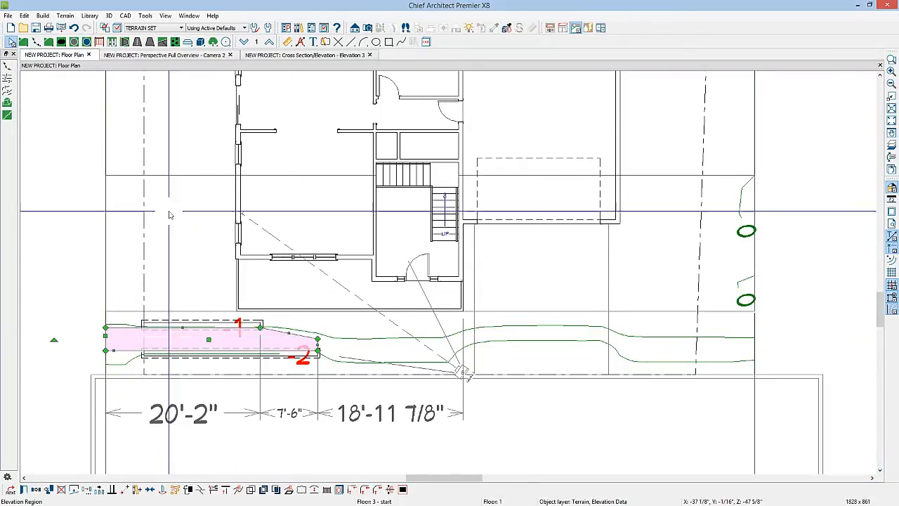
left_click(203, 59)
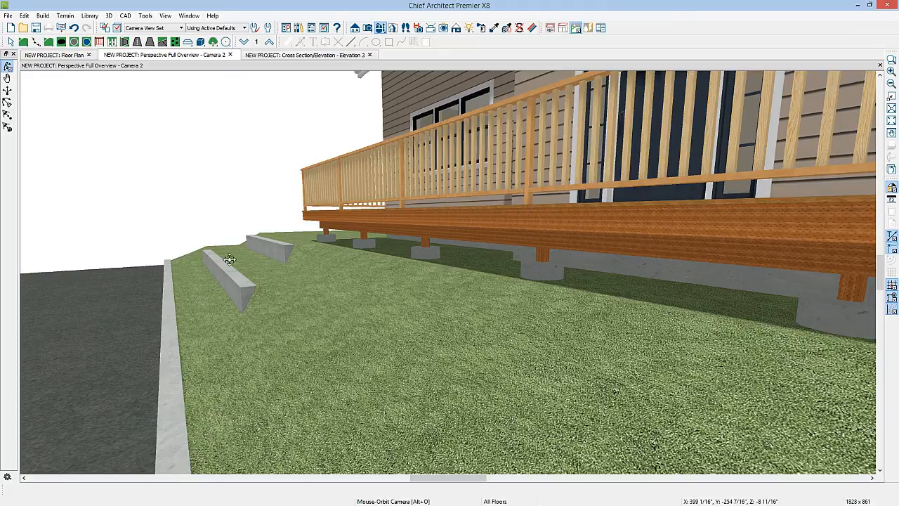
Step: Search the library for "stacked stone" and choose the Stacked Stone material
left_click(299, 28)
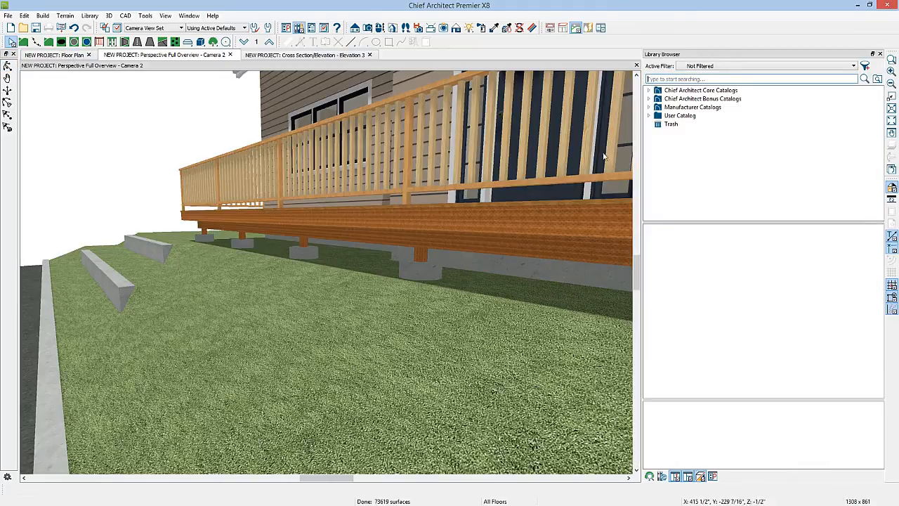
left_click(659, 78)
type("d")
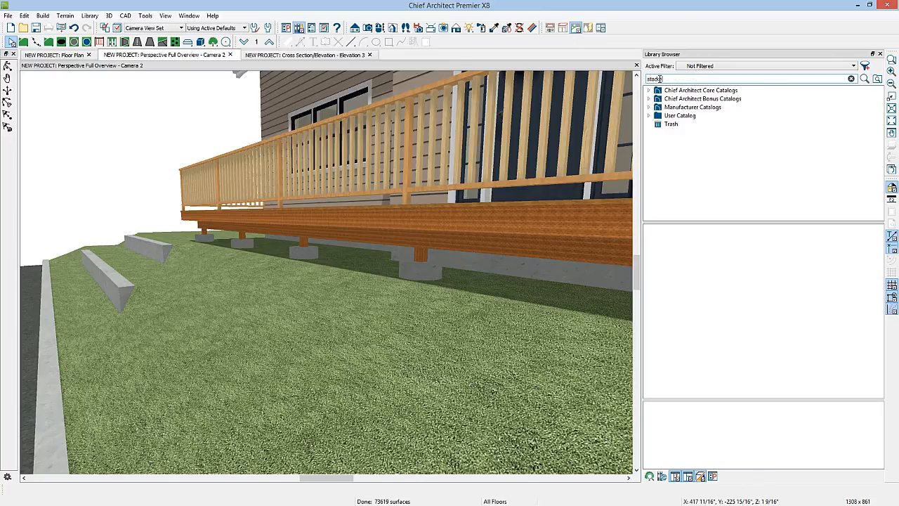
type("tacked sto")
key("Return")
left_click(665, 195)
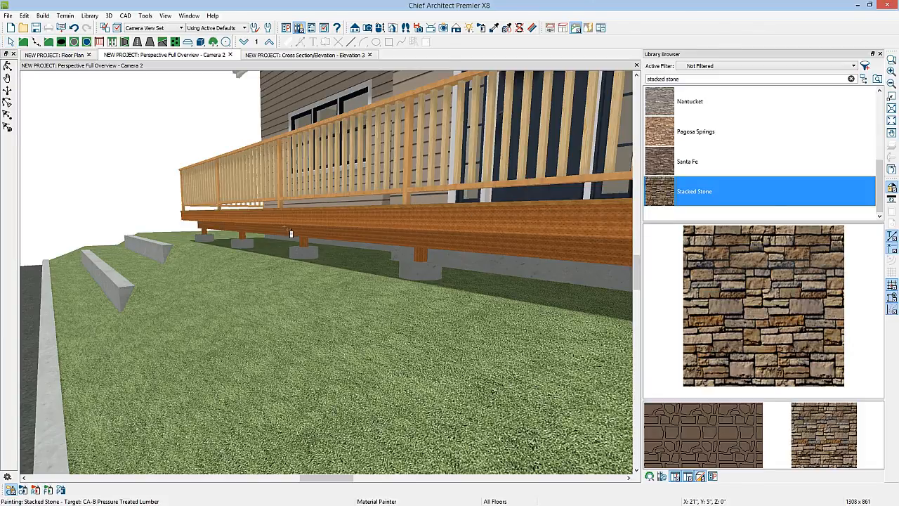
Step: Paint both retaining walls with Stacked Stone, close the library, and view the house front
left_click(165, 248)
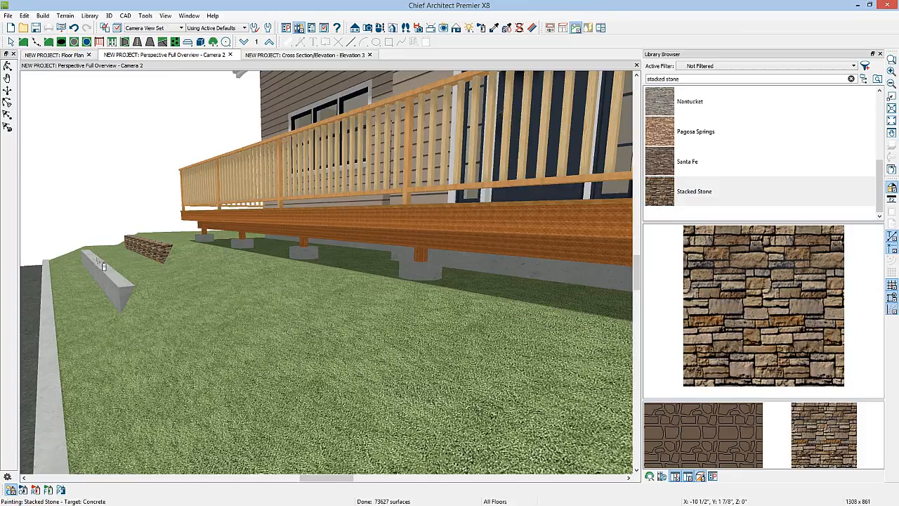
left_click(104, 265)
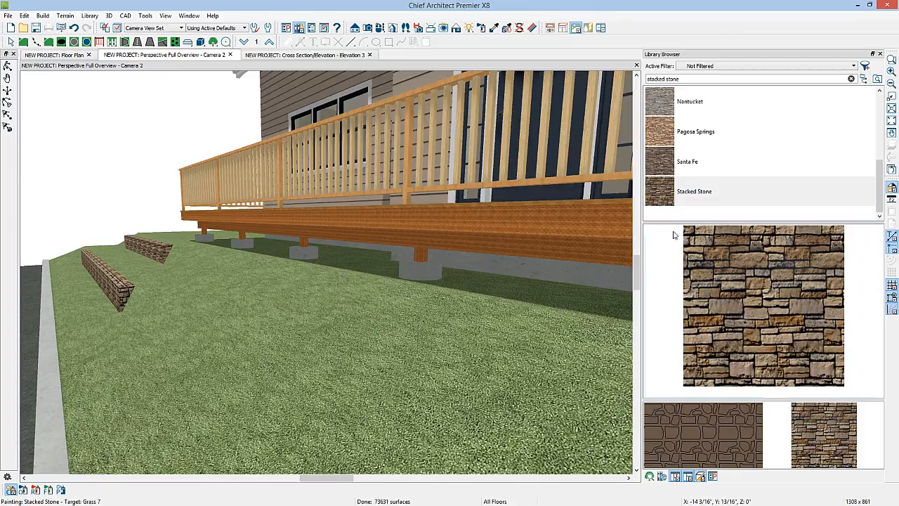
left_click(881, 54)
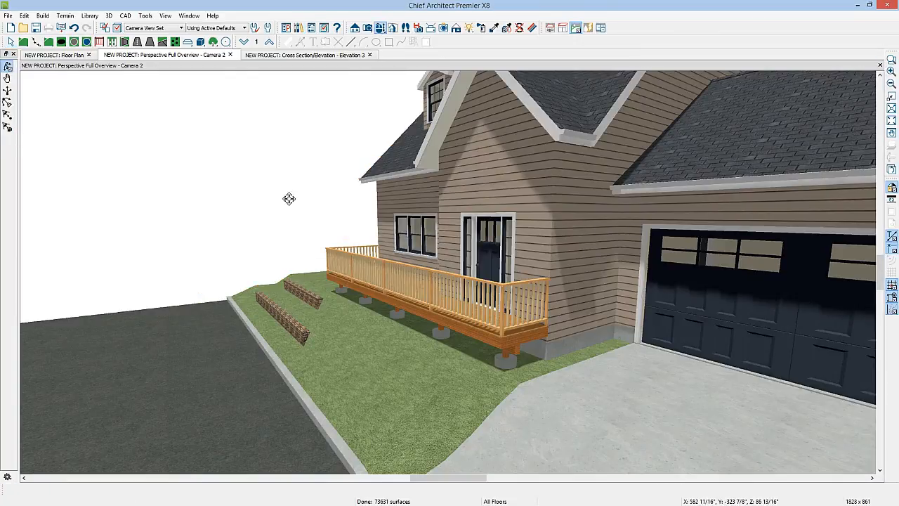
left_click_drag(289, 199, 319, 203)
key("space")
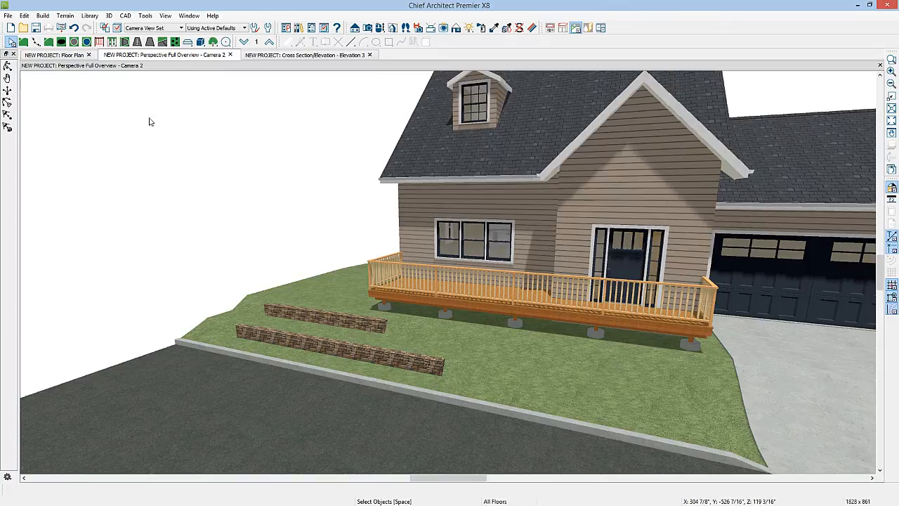
Step: Return to the floor plan and start the Straight Stairs tool for the porch area
left_click(70, 56)
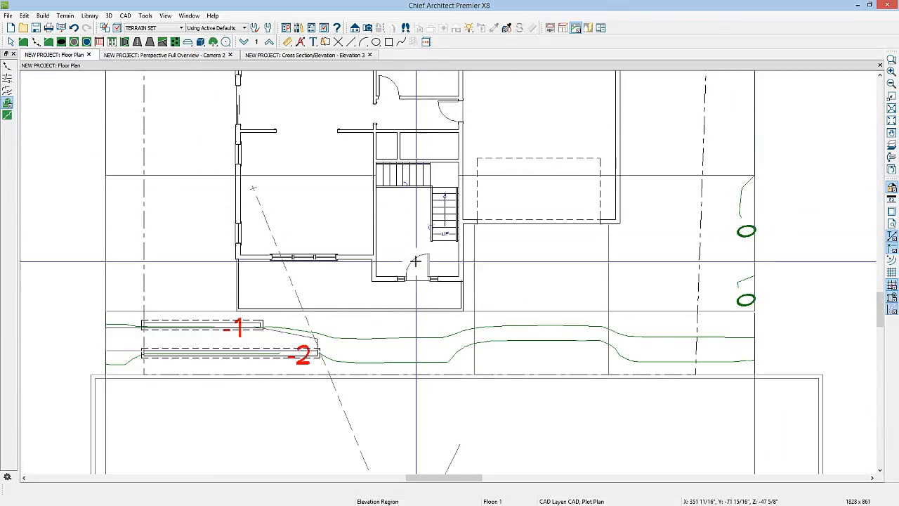
scroll(423, 327, "up", 2)
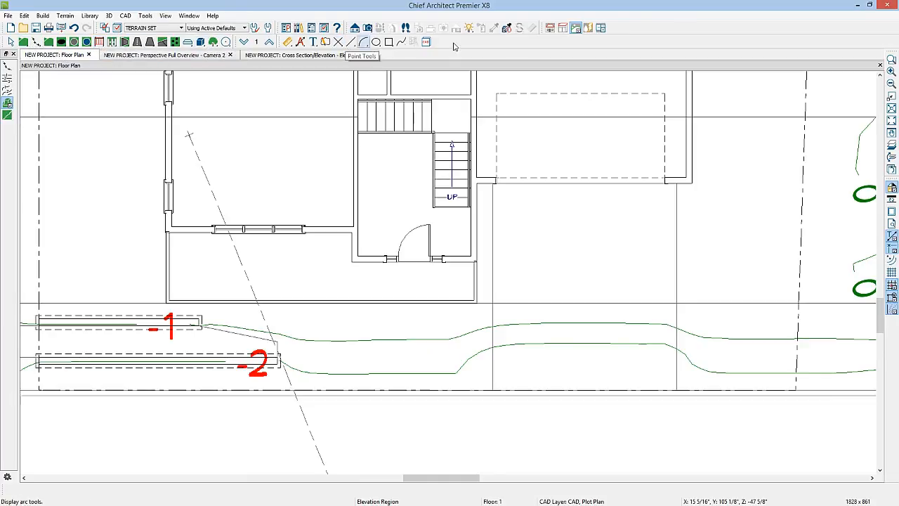
left_click(551, 30)
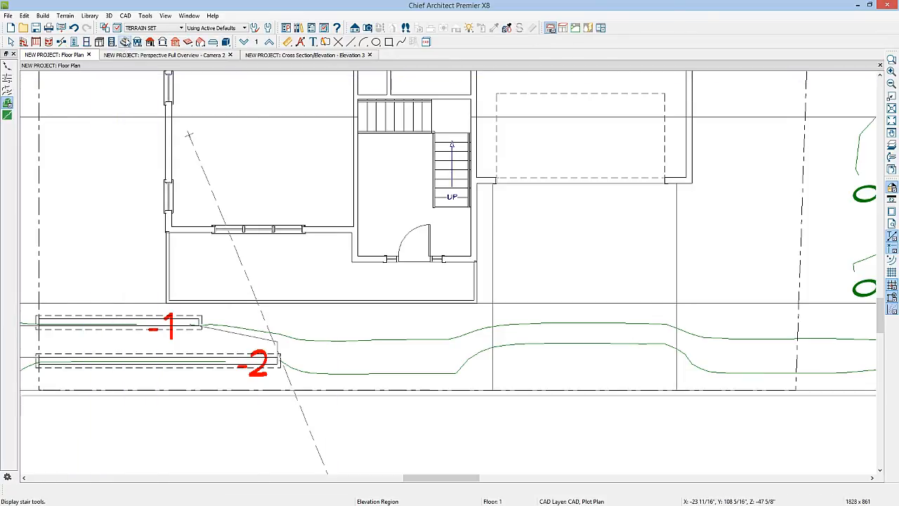
left_click(124, 42)
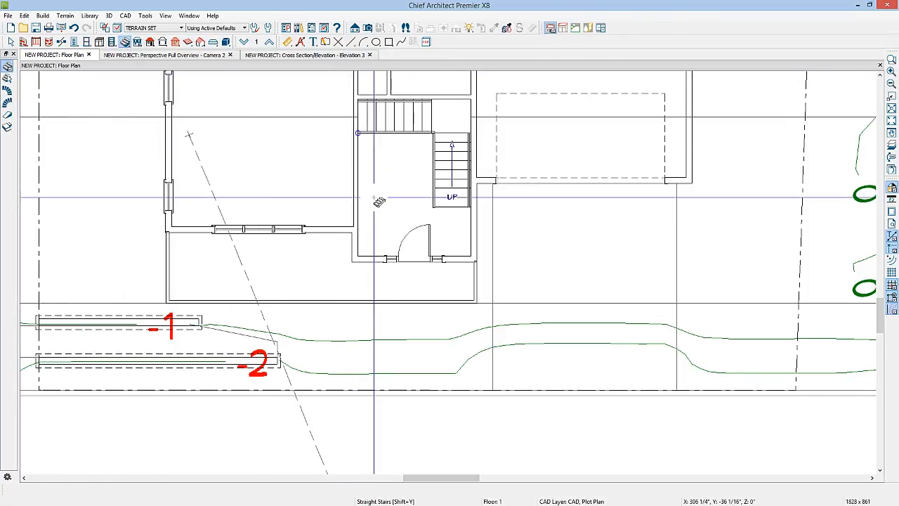
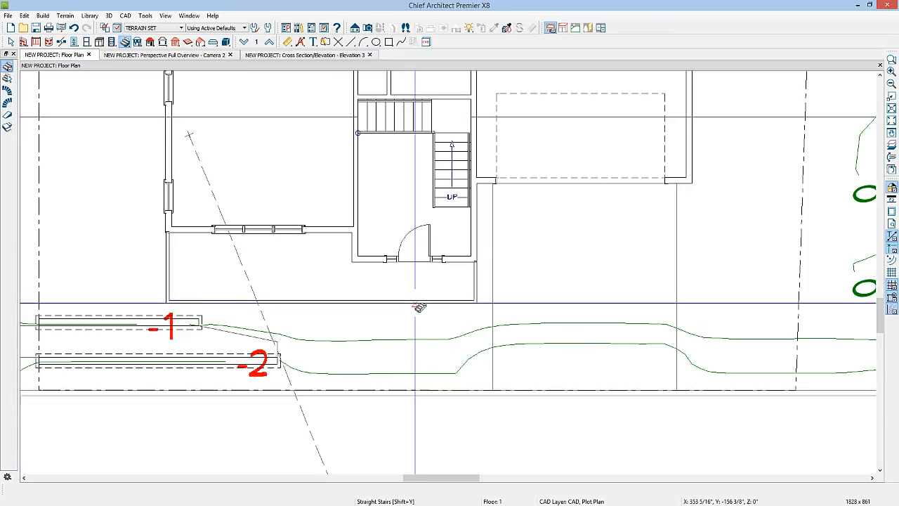
Step: Place straight stairs leading down from the porch edge in front of the entry door and set their width to 48"
left_click(419, 307)
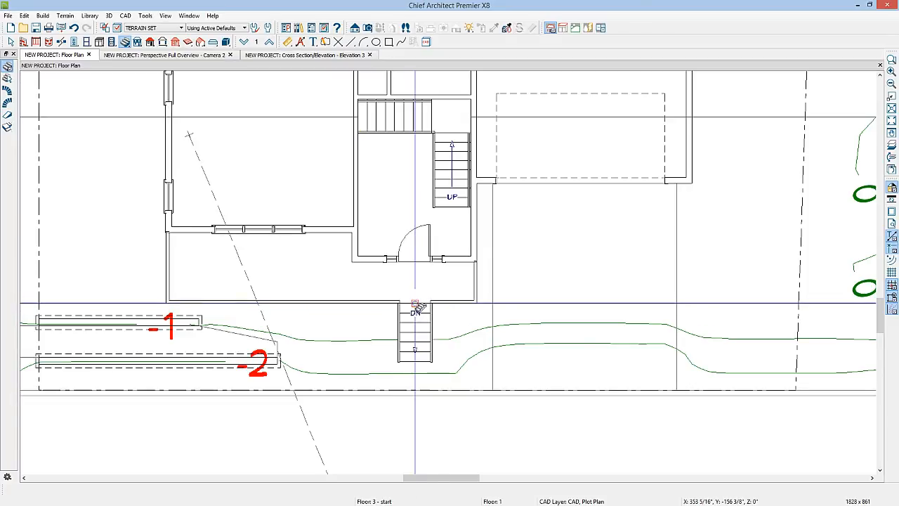
key("space")
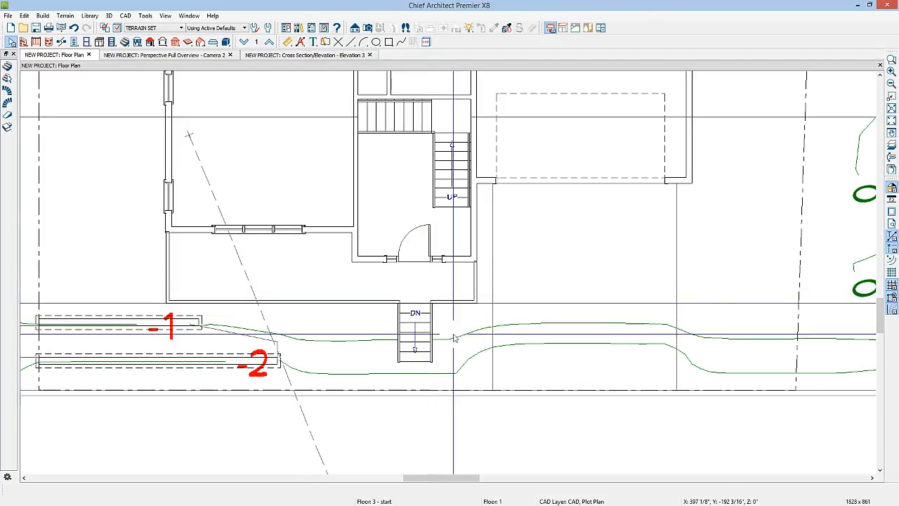
left_click(418, 327)
double_click(417, 327)
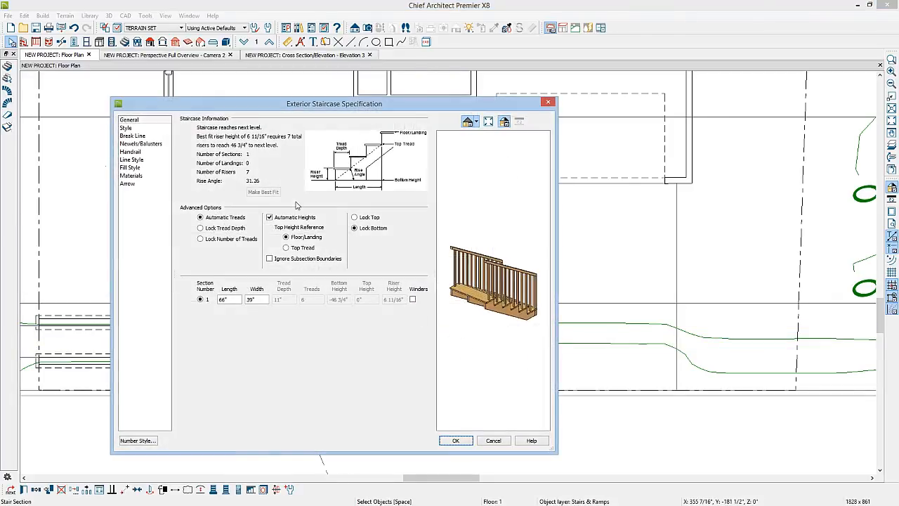
left_click(134, 144)
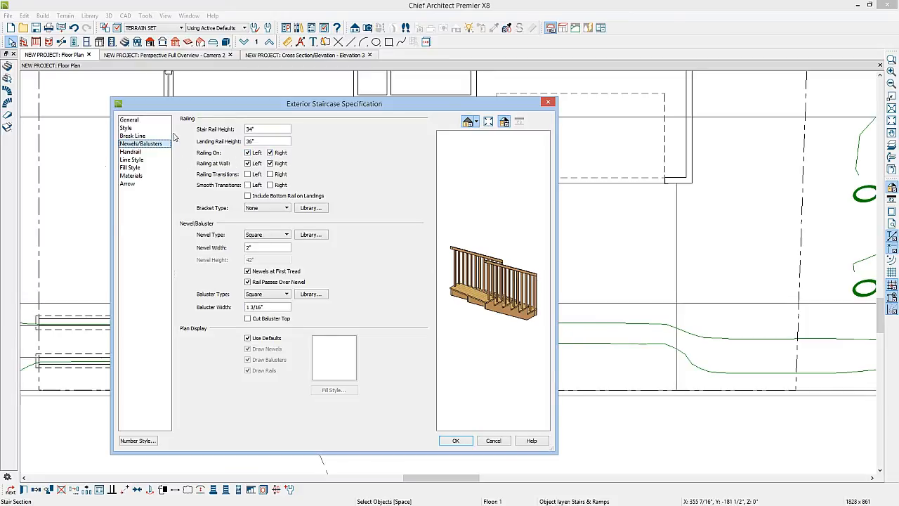
left_click(130, 120)
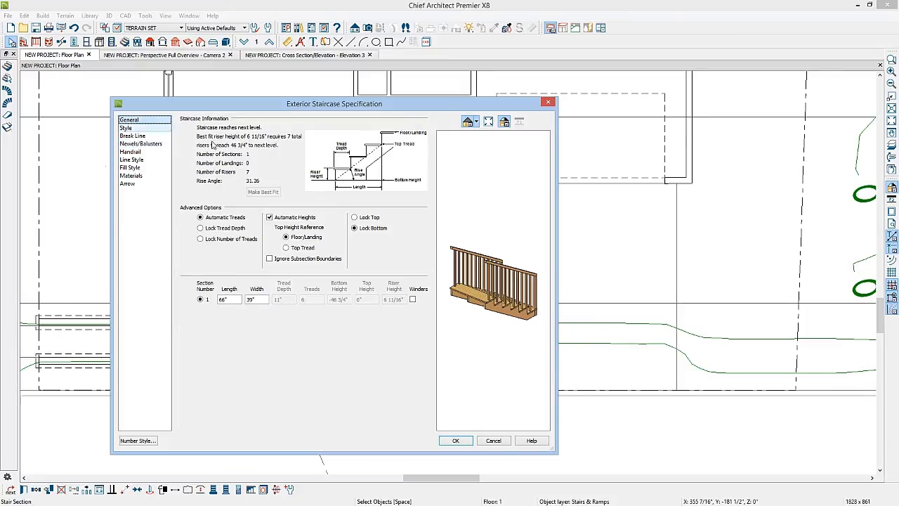
double_click(261, 300)
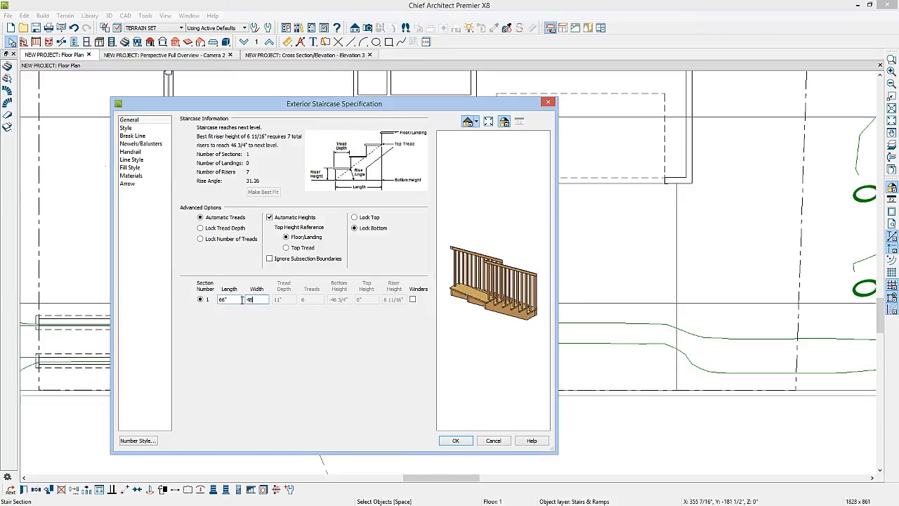
left_click(458, 440)
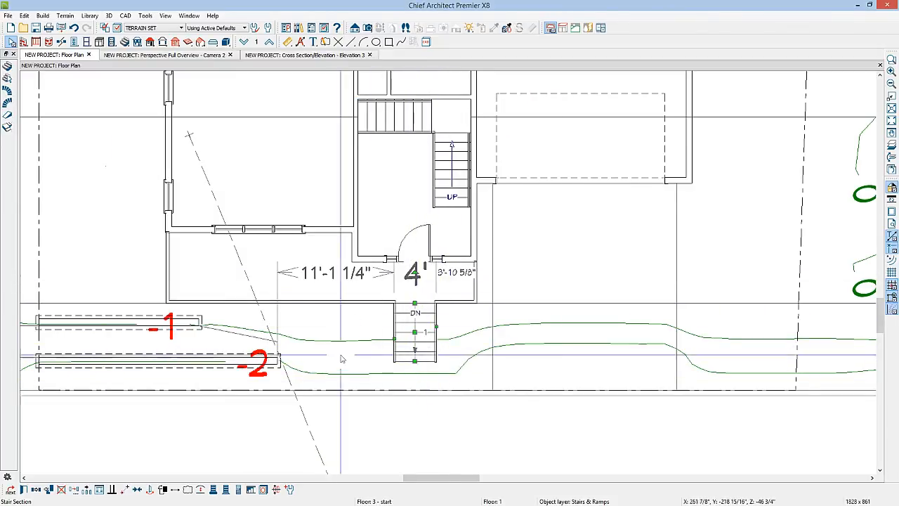
Step: Center the porch stairs on the front door and, with the cross-section view closed, check them in the perspective overview
left_click(137, 488)
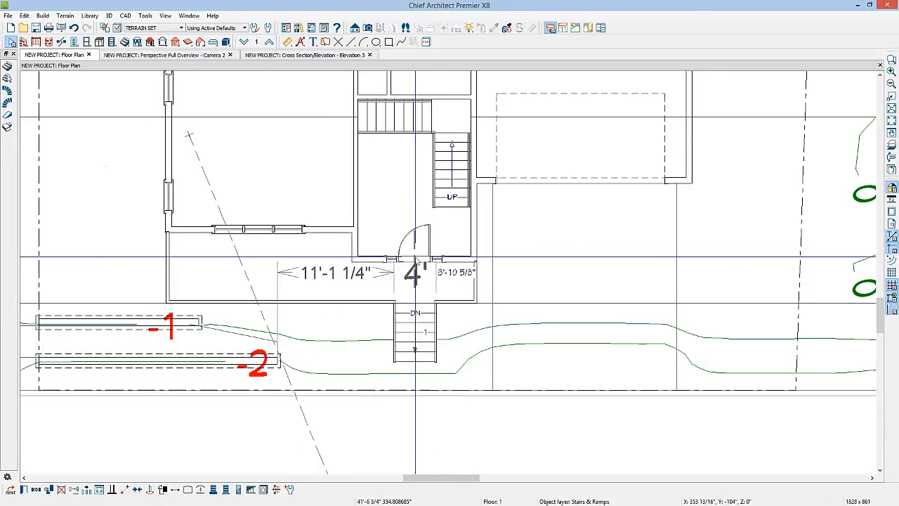
left_click(416, 259)
key("Escape")
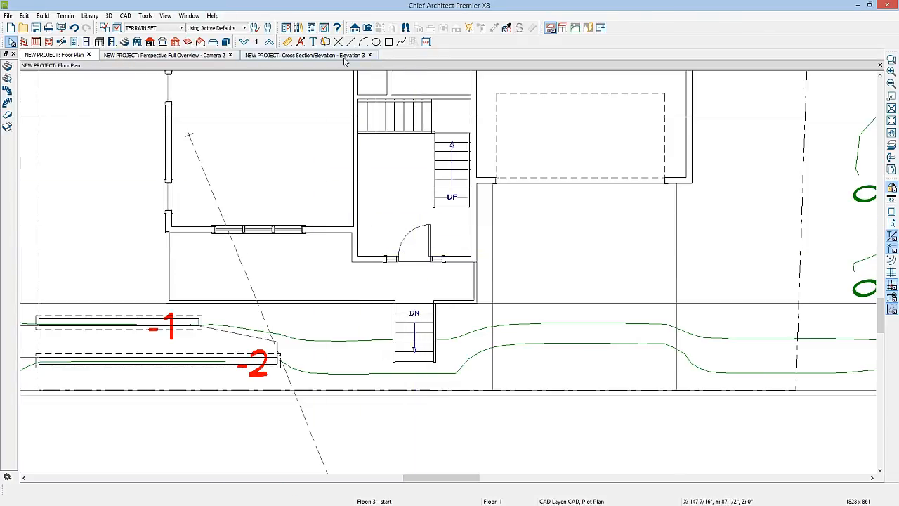
left_click(370, 55)
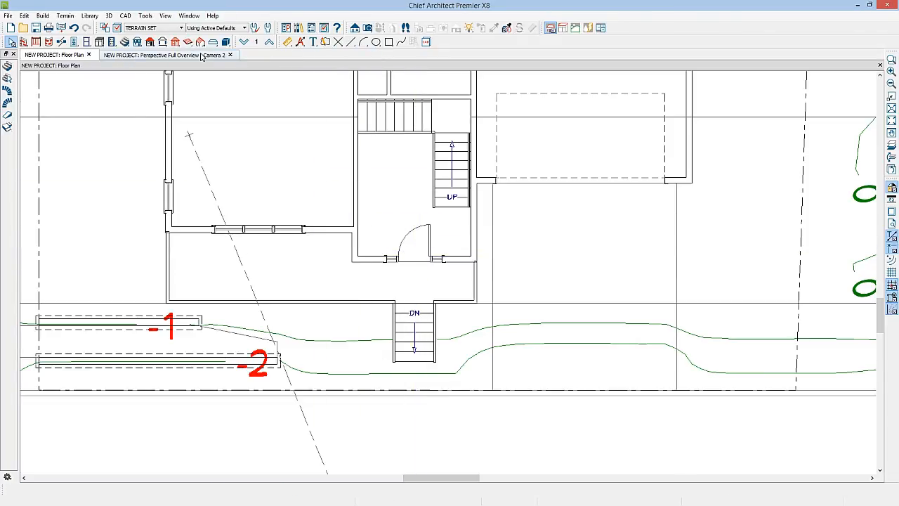
left_click(202, 56)
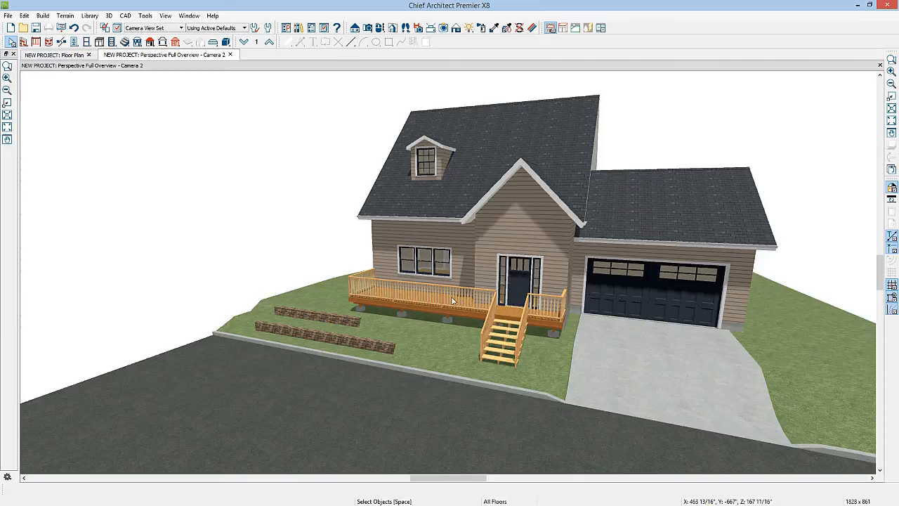
Step: In the floor plan, turn on display of the Plants layer in TERRAIN SET
left_click(61, 56)
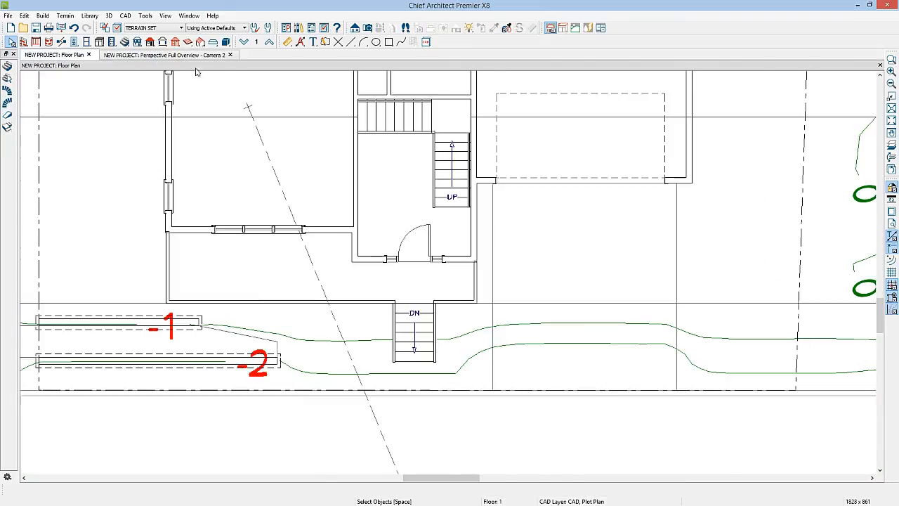
left_click(117, 28)
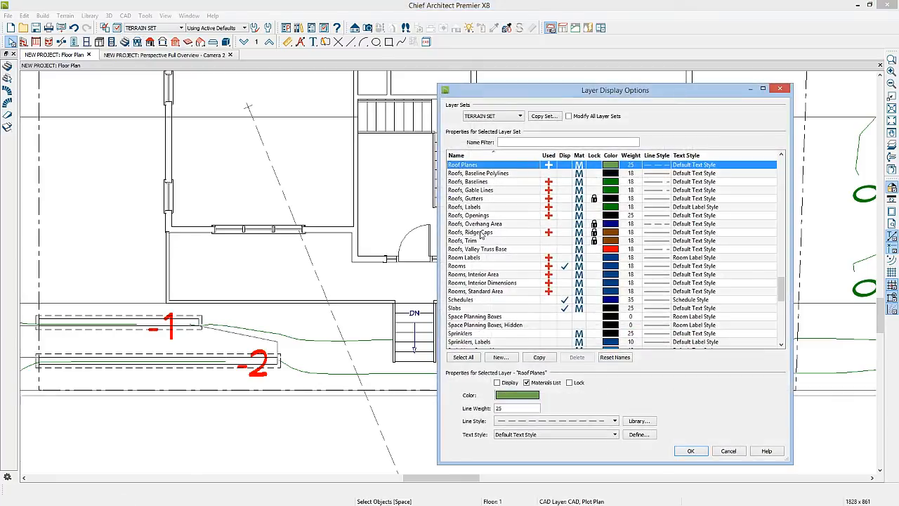
scroll(479, 234, "up", 4)
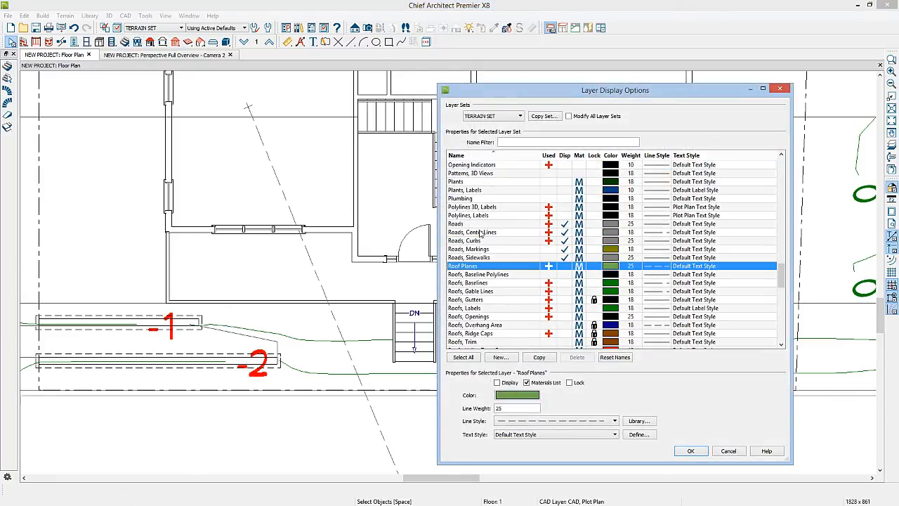
left_click(565, 183)
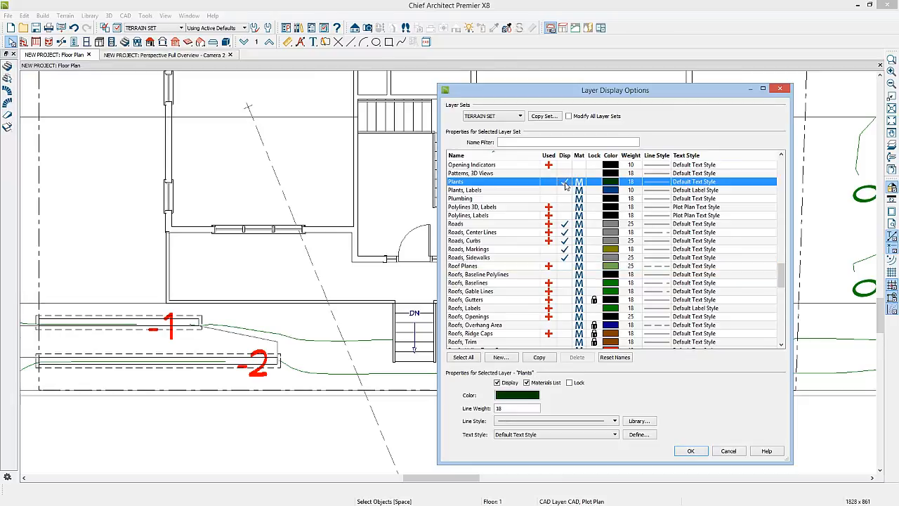
left_click(690, 450)
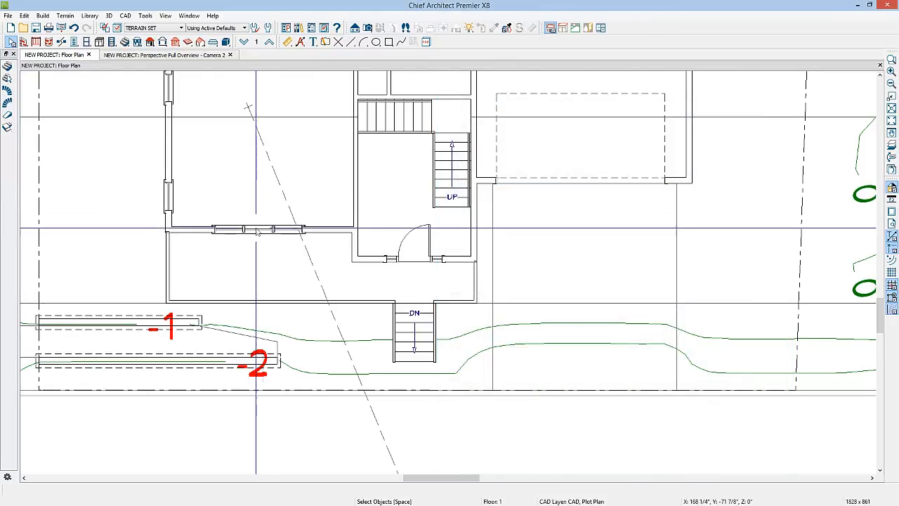
Step: Draw a rectangular polyline garden bed about 3' deep between the two retaining walls
left_click(575, 28)
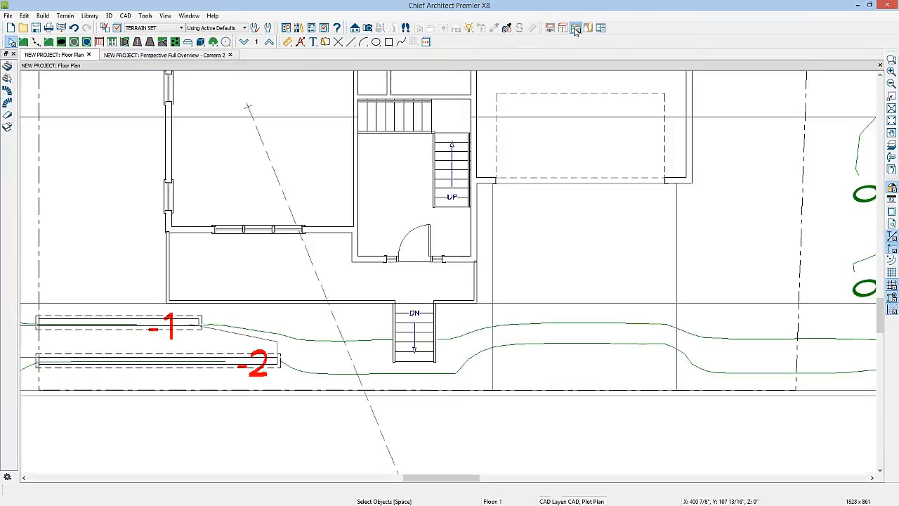
left_click(74, 43)
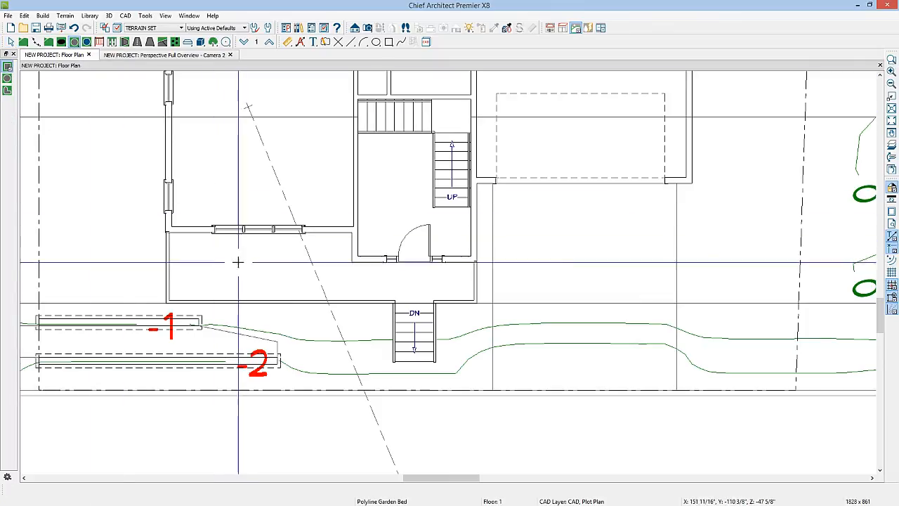
left_click(8, 67)
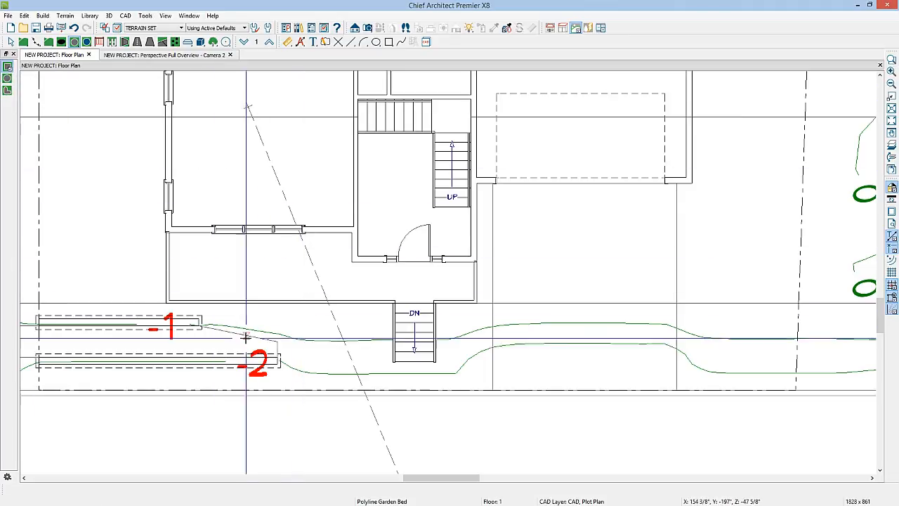
left_click_drag(40, 325, 277, 357)
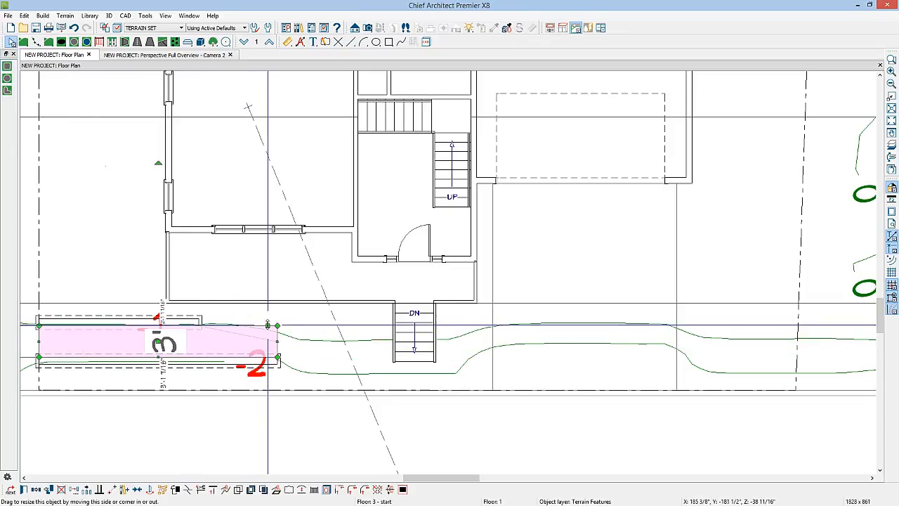
Step: Add a break in the garden bed's upper edge at the upper wall's end and angle that side down to the lower wall's end
left_click(188, 490)
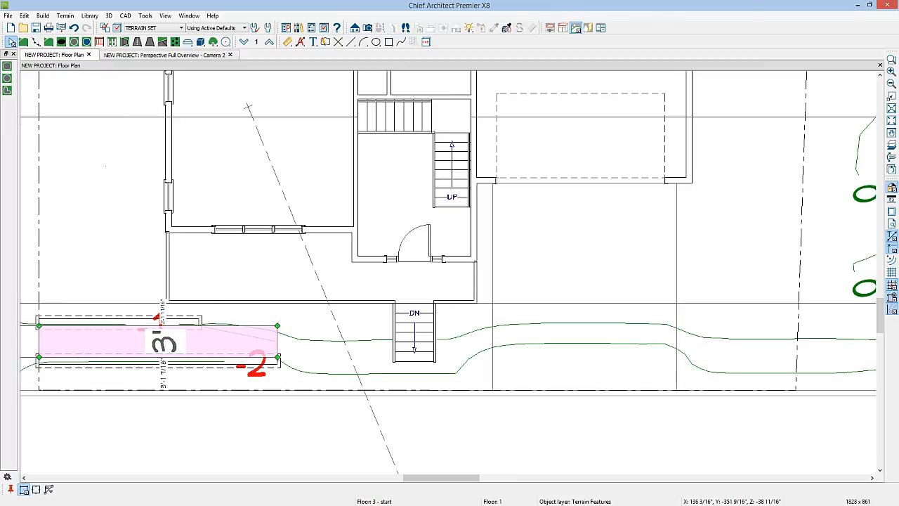
left_click(199, 324)
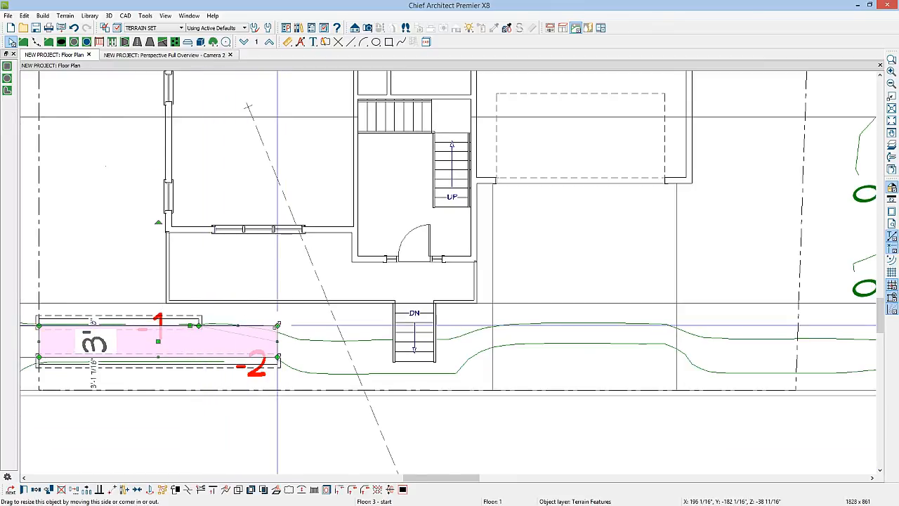
left_click_drag(277, 327, 278, 353)
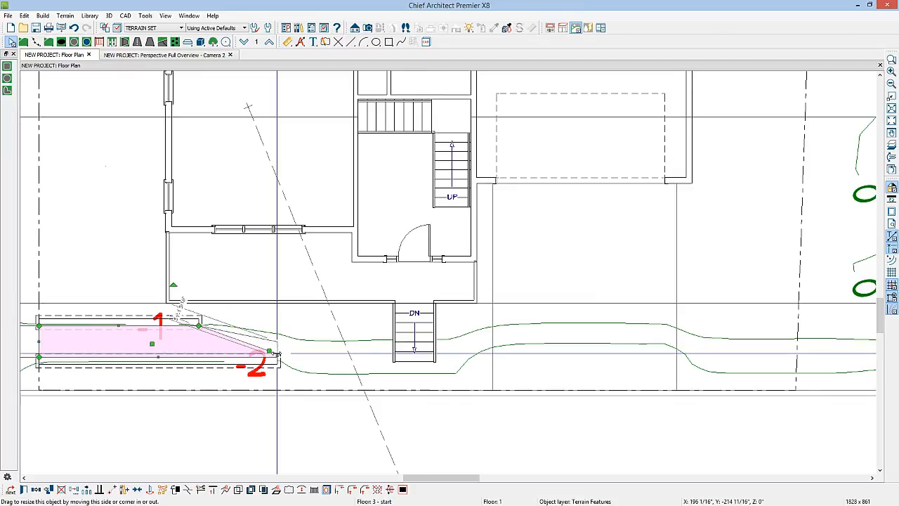
Step: In the perspective overview, change the garden bed's material to Bark3
left_click(188, 57)
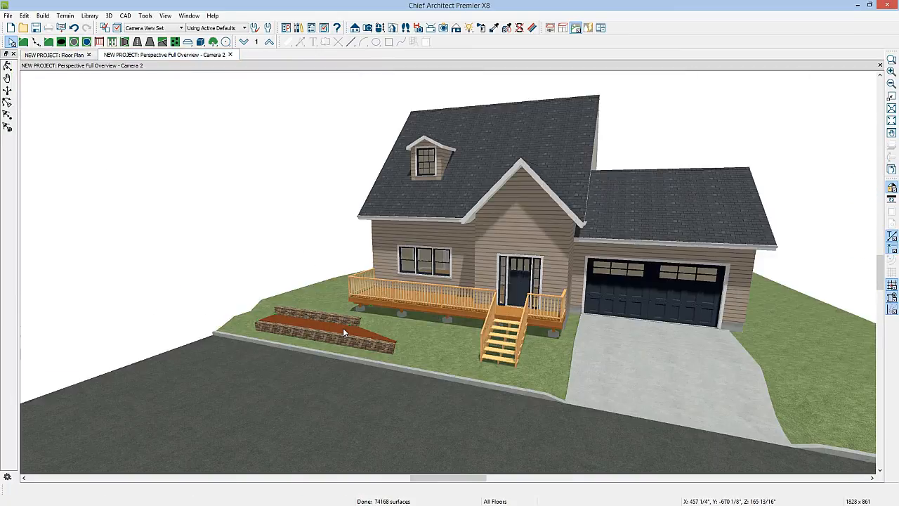
double_click(343, 327)
left_click(255, 168)
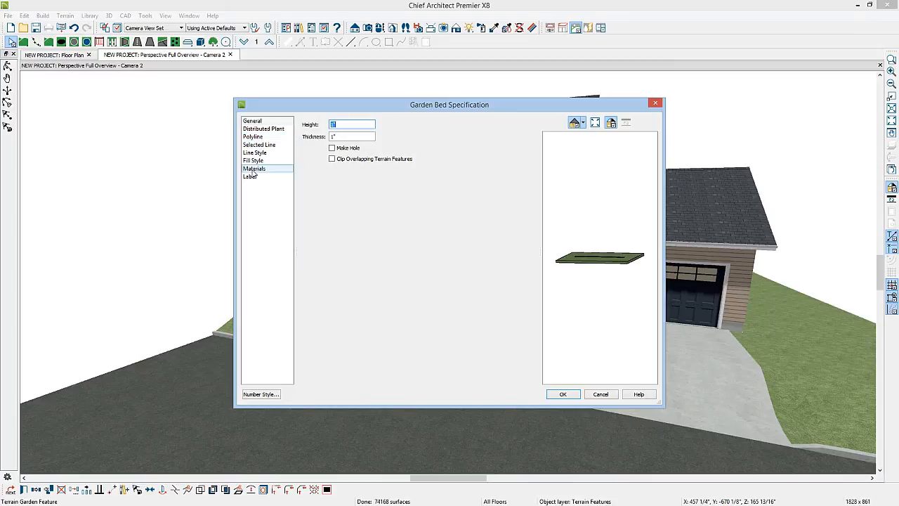
left_click(349, 140)
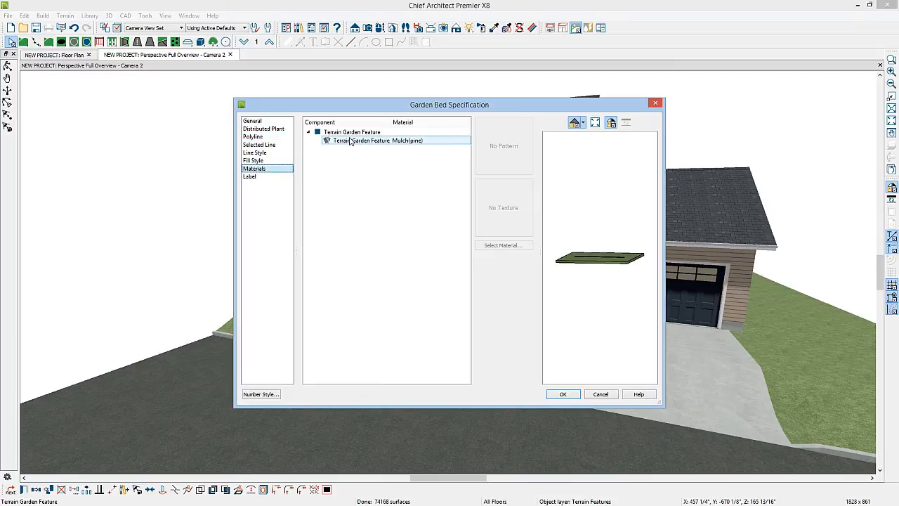
left_click(507, 244)
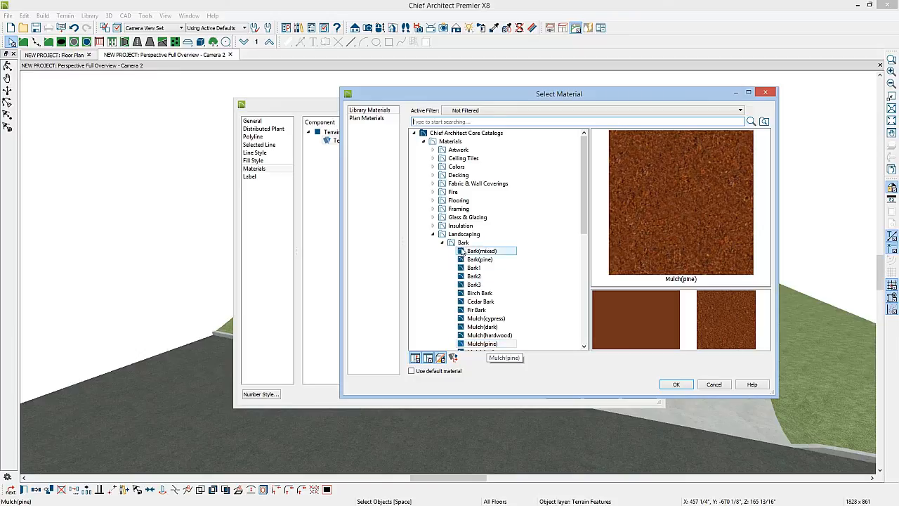
left_click(455, 244)
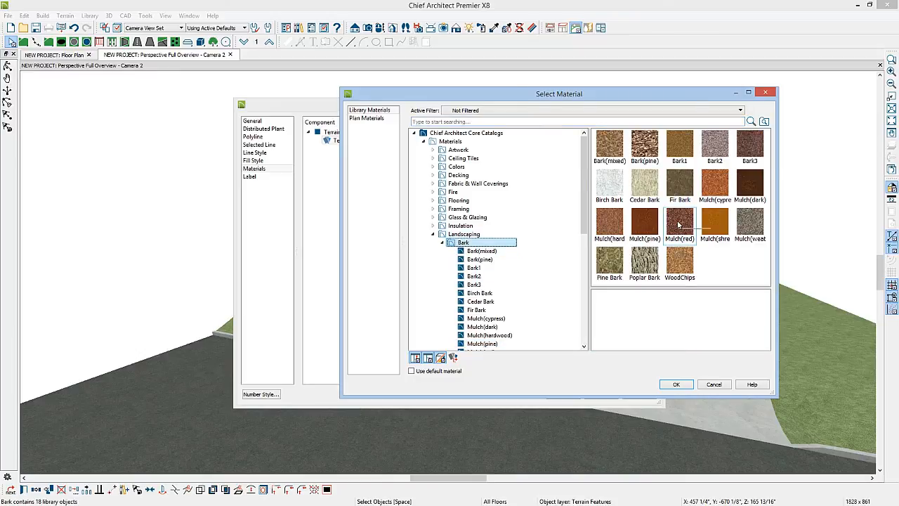
double_click(751, 146)
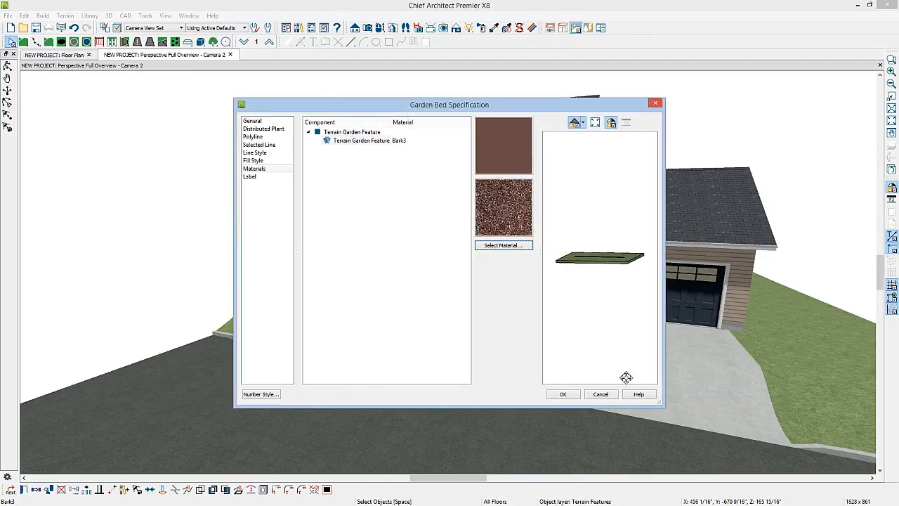
left_click(562, 394)
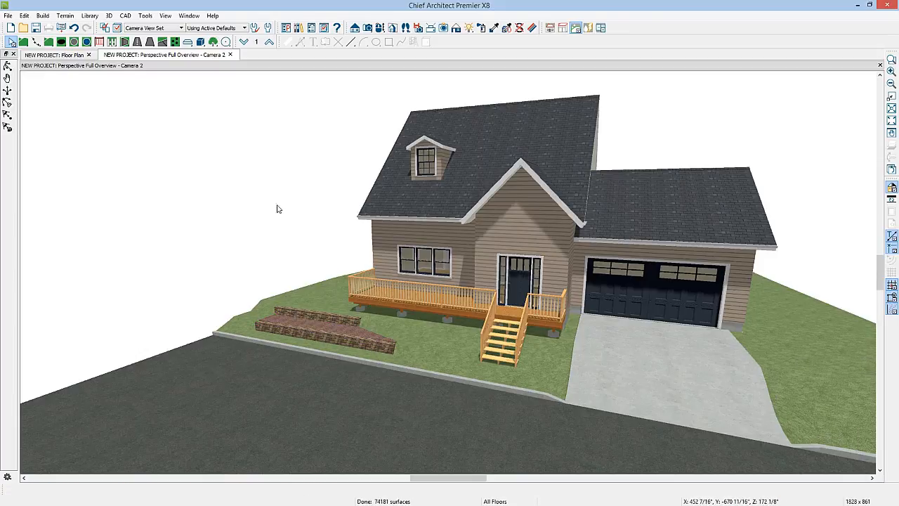
Step: In the floor plan, open the library browser and expand the Plants folder of the Chief Architect Core Catalogs
left_click(56, 54)
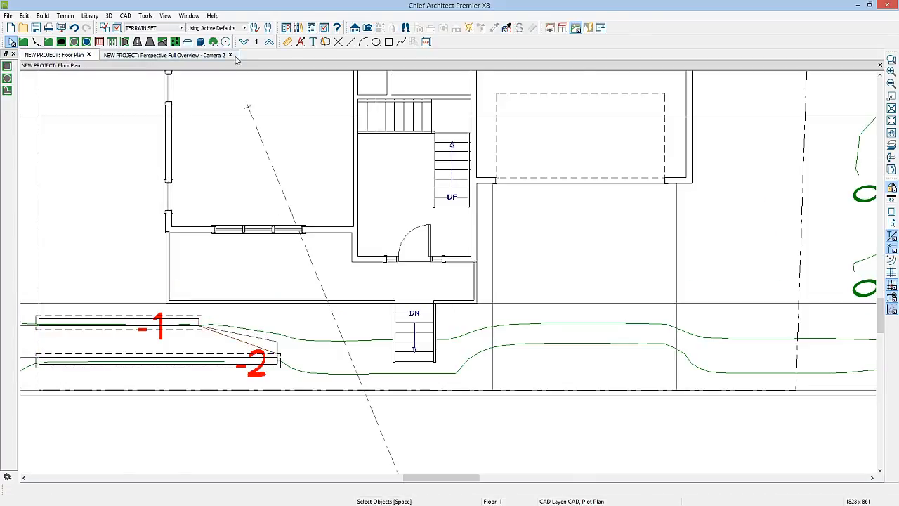
left_click(298, 28)
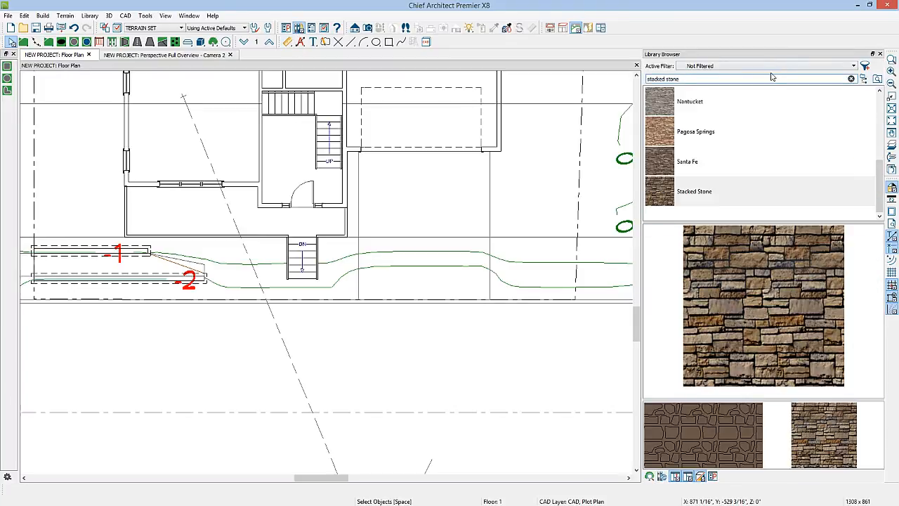
left_click(851, 78)
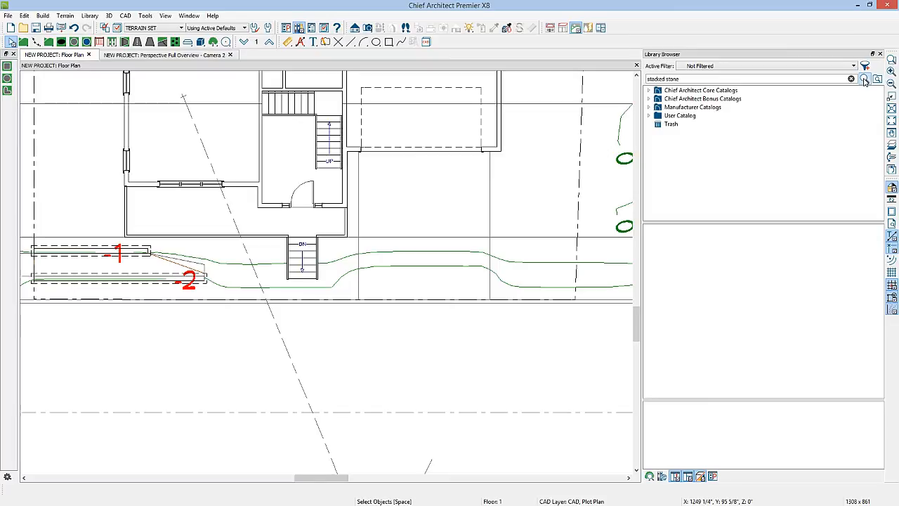
left_click(649, 91)
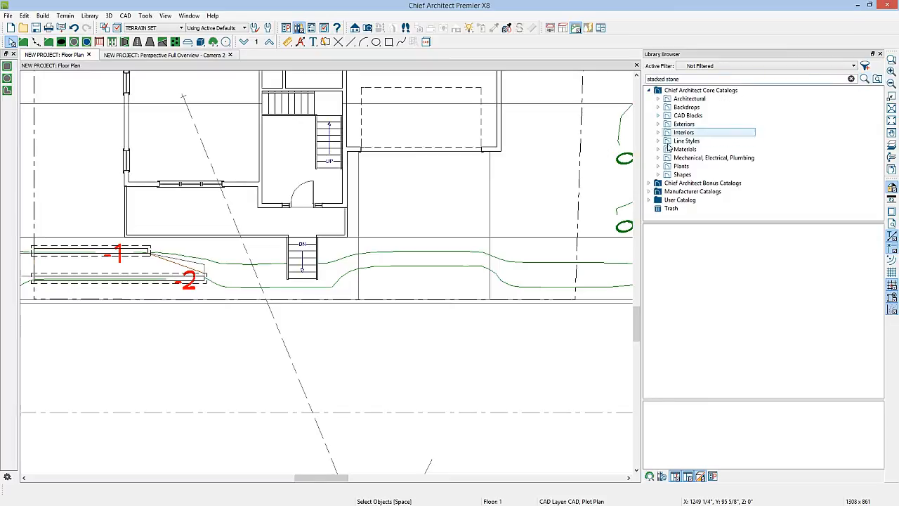
left_click(659, 166)
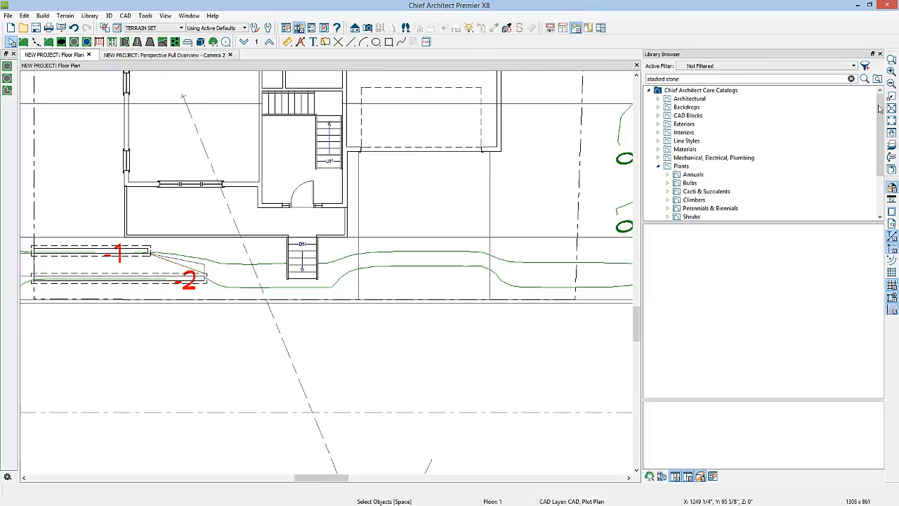
left_click_drag(880, 109, 883, 127)
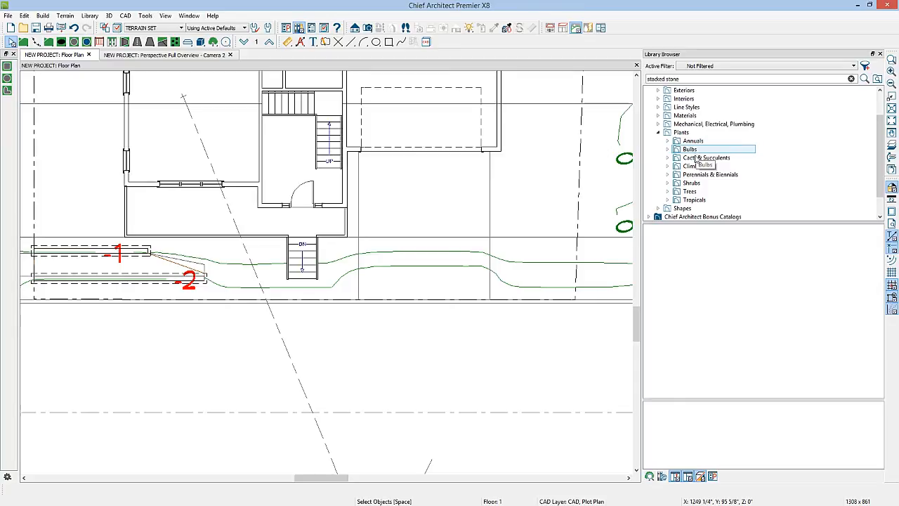
Step: Look through the Plant Chooser's search criteria and hardiness zone map, leaving all plant filters unset
left_click(649, 476)
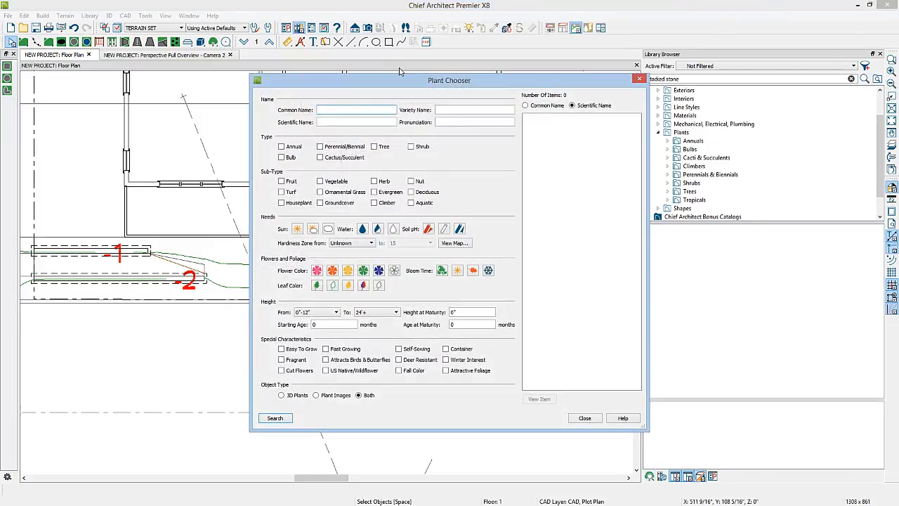
left_click(346, 110)
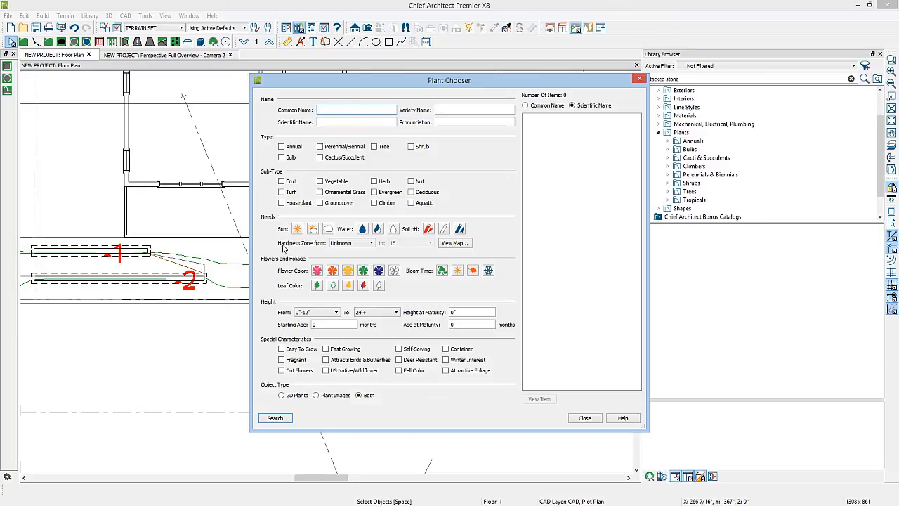
left_click(356, 244)
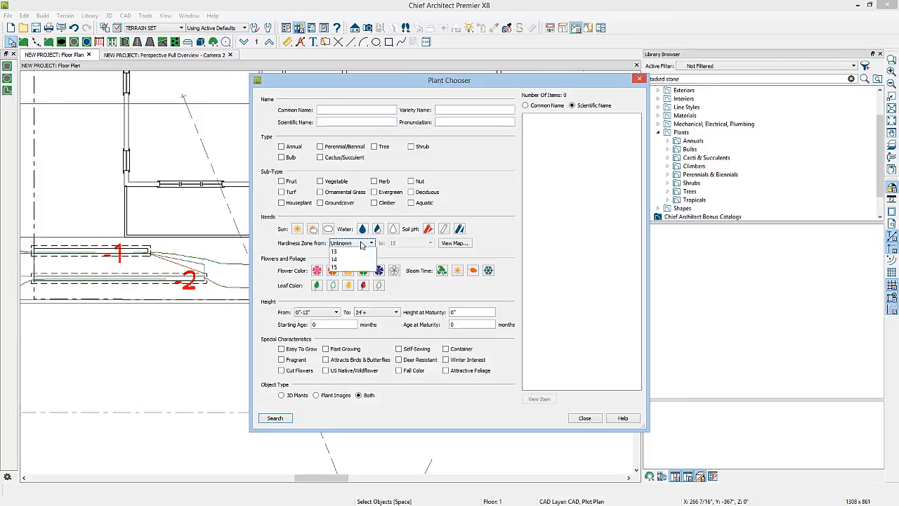
left_click(361, 244)
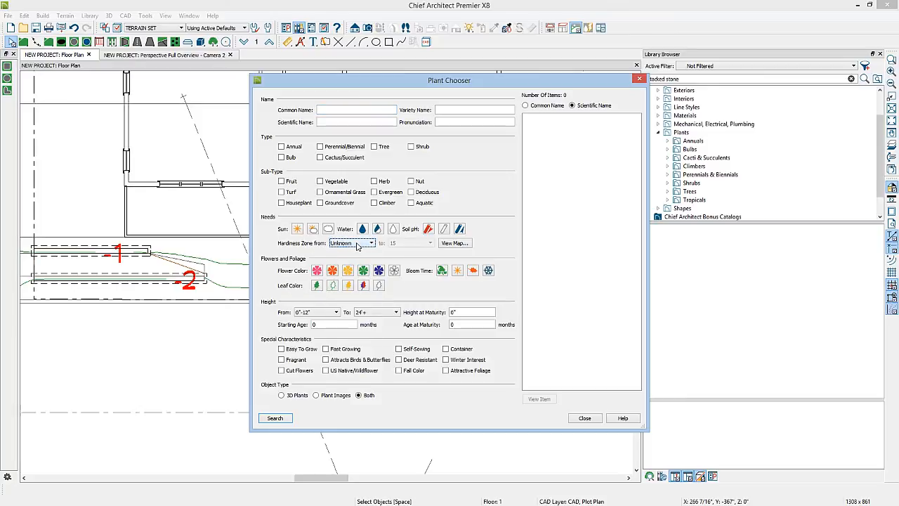
left_click(454, 243)
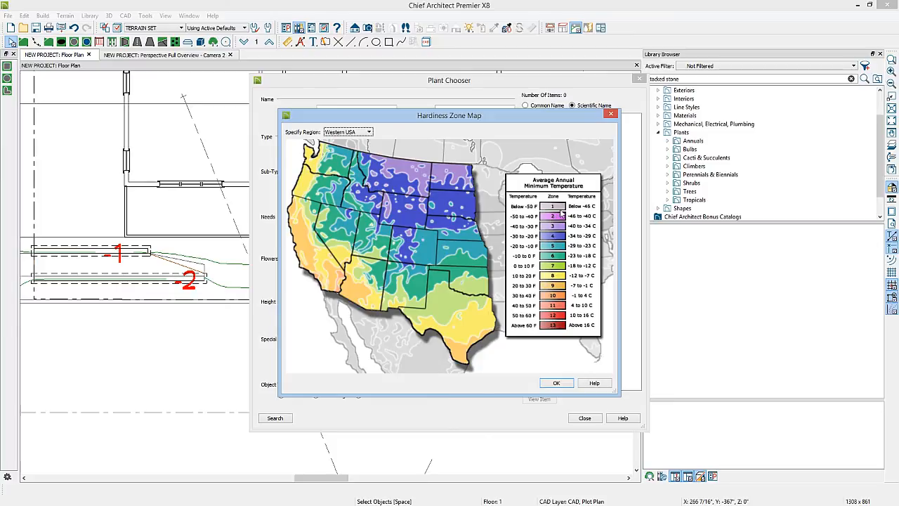
left_click(610, 115)
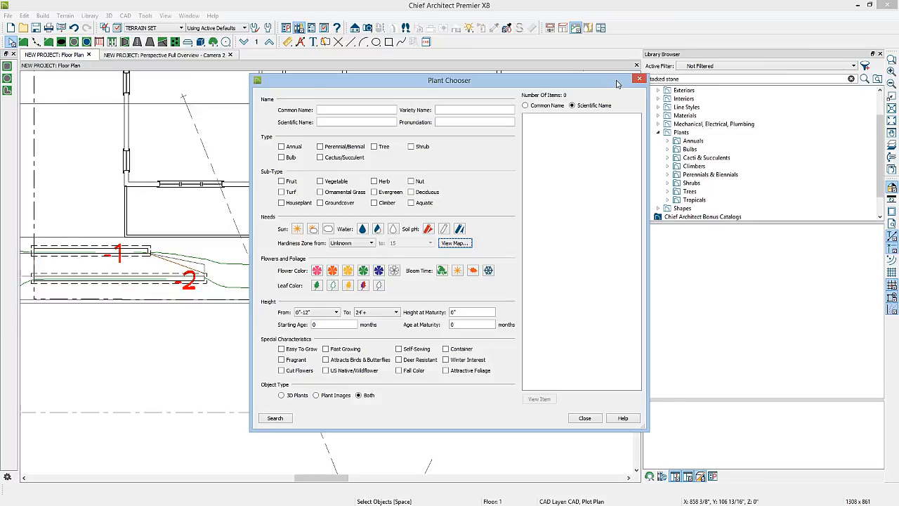
left_click(639, 77)
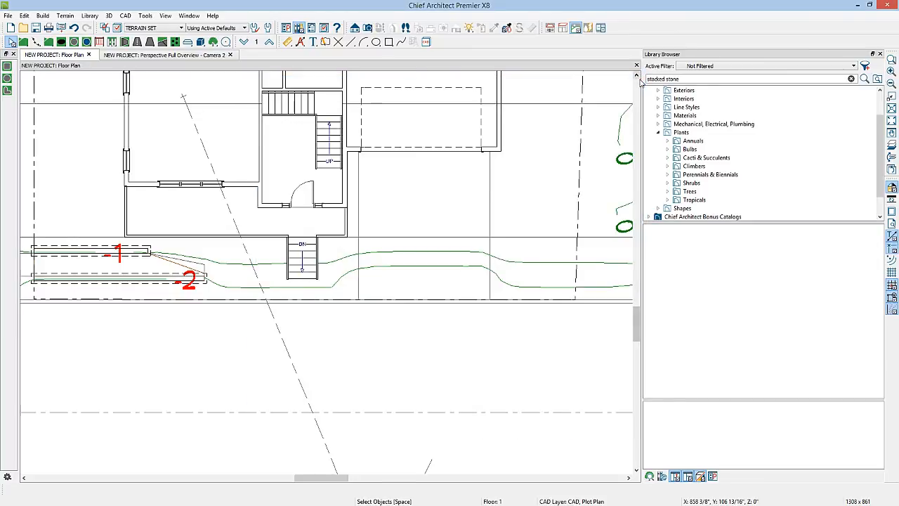
Step: Pick the Buxus sempervirens 2 plant from the evergreen shrubs in the library for placement
left_click(691, 183)
left_click(667, 183)
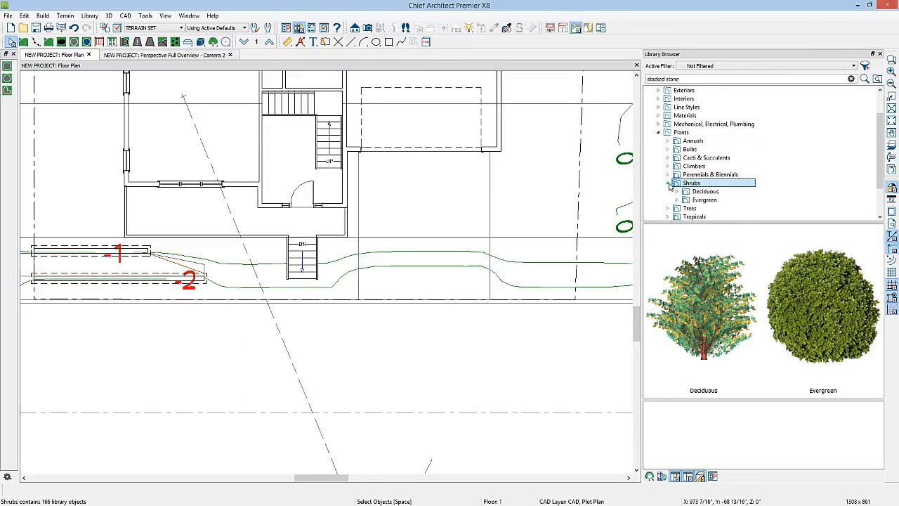
left_click(703, 199)
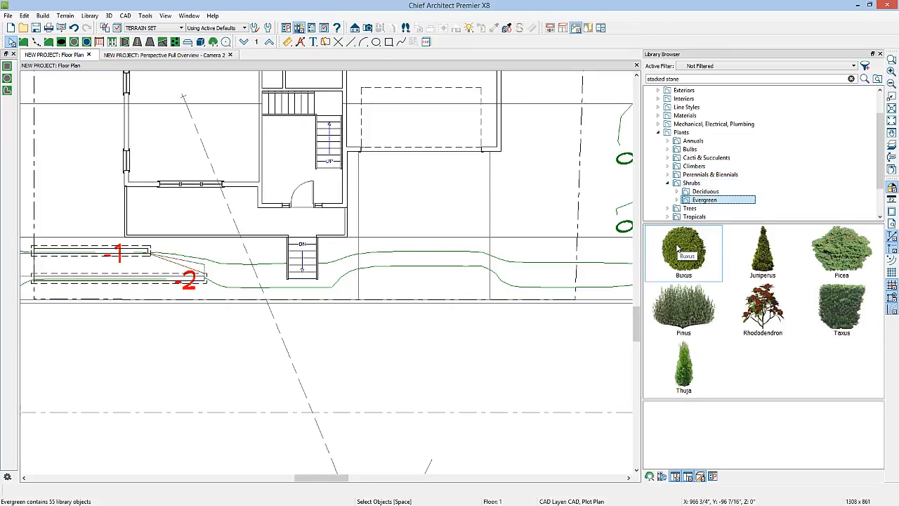
double_click(680, 249)
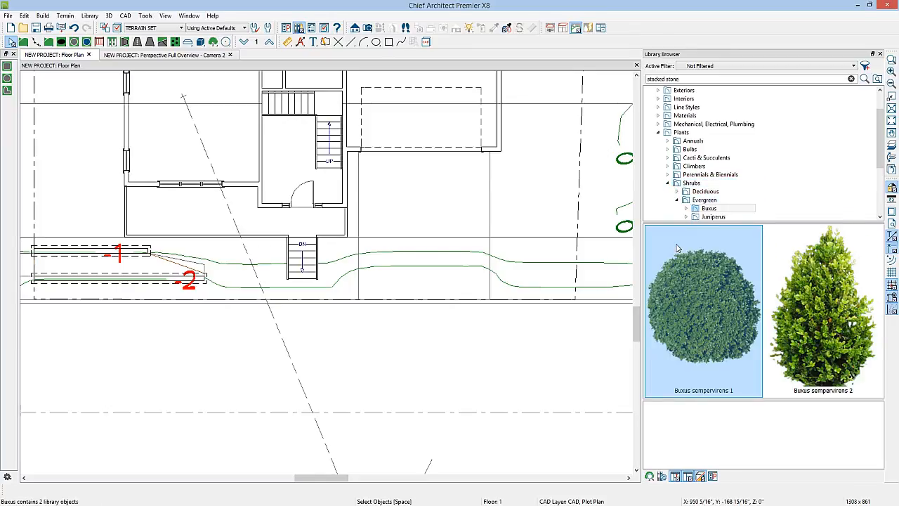
left_click(825, 319)
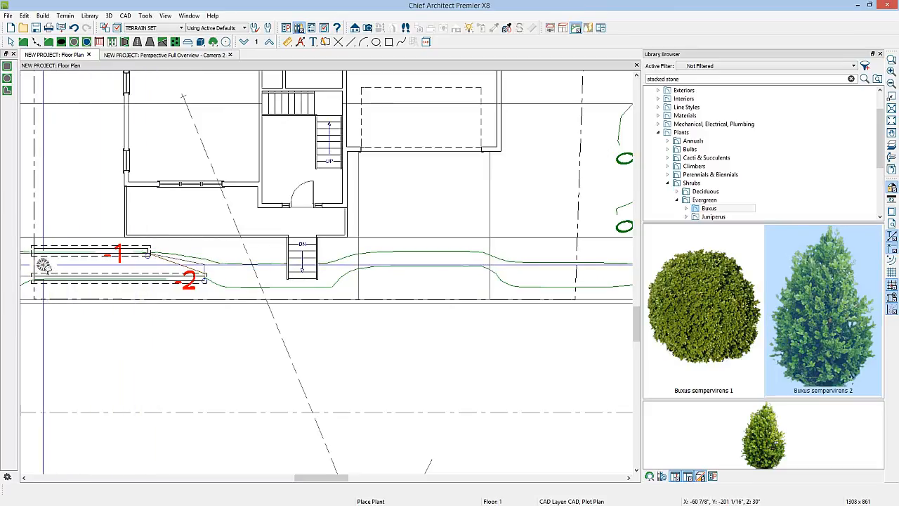
Step: Place five Buxus sempervirens 2 shrubs in an evenly spaced row between the two retaining walls and switch to the perspective overview
left_click(44, 264)
left_click(62, 264)
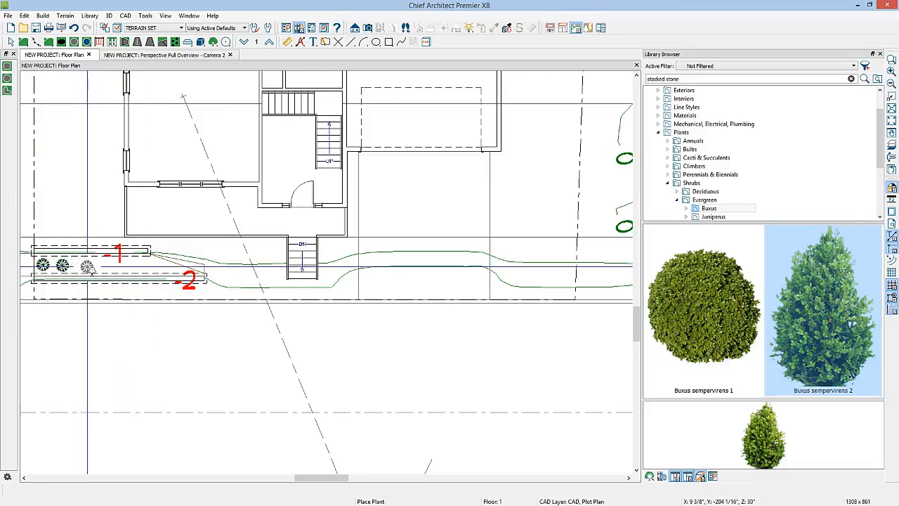
left_click(85, 265)
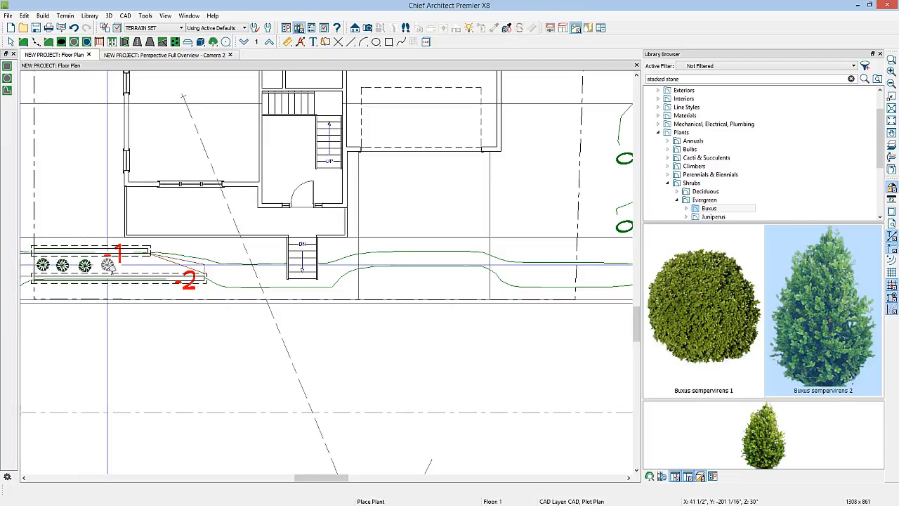
left_click(108, 265)
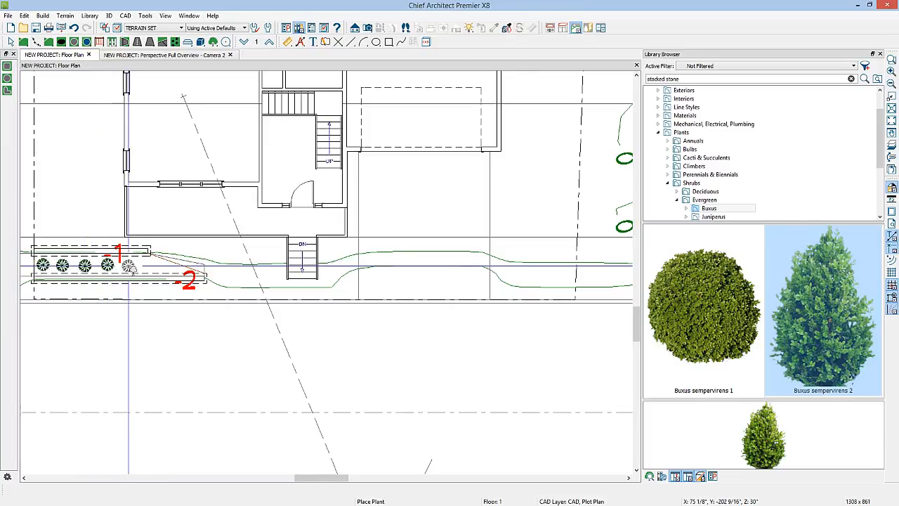
left_click(128, 265)
key("space")
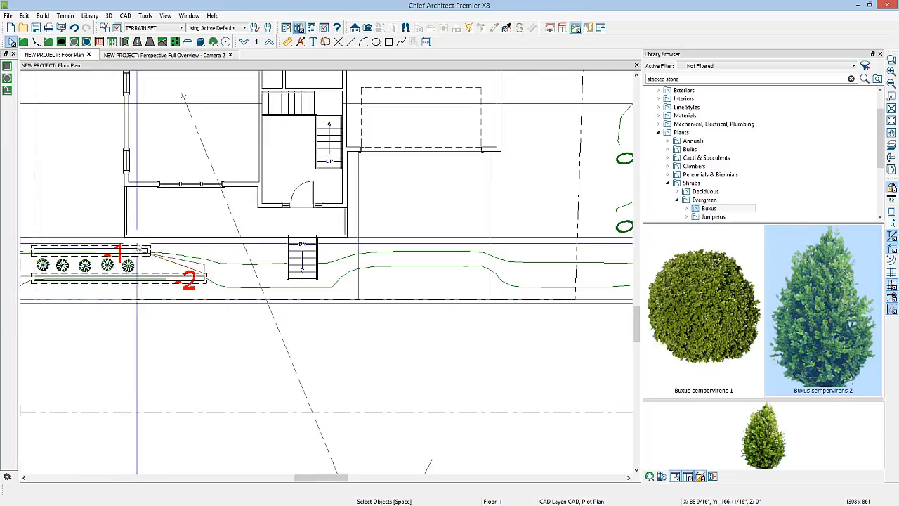
left_click(149, 55)
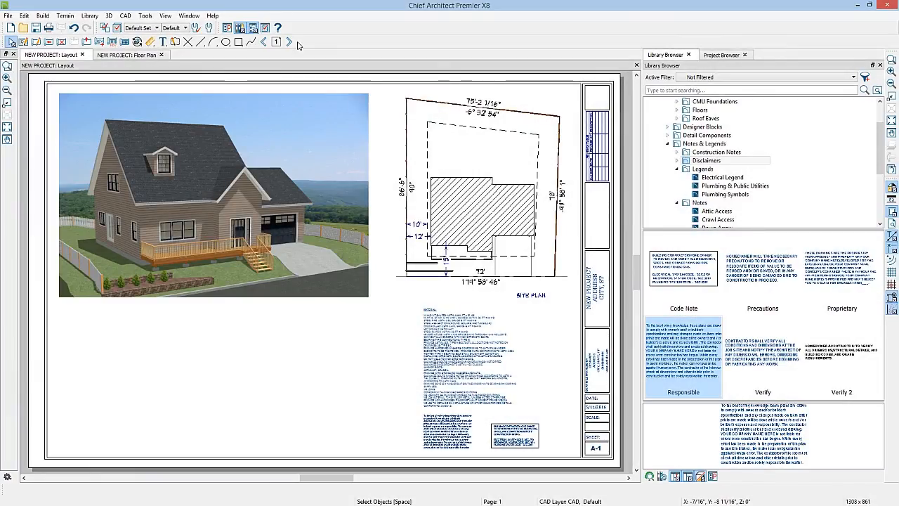
Step: Page through the layout sheets from A-1 to A-5 to review the floor plans, elevations, kitchen drawings and building section
left_click(289, 42)
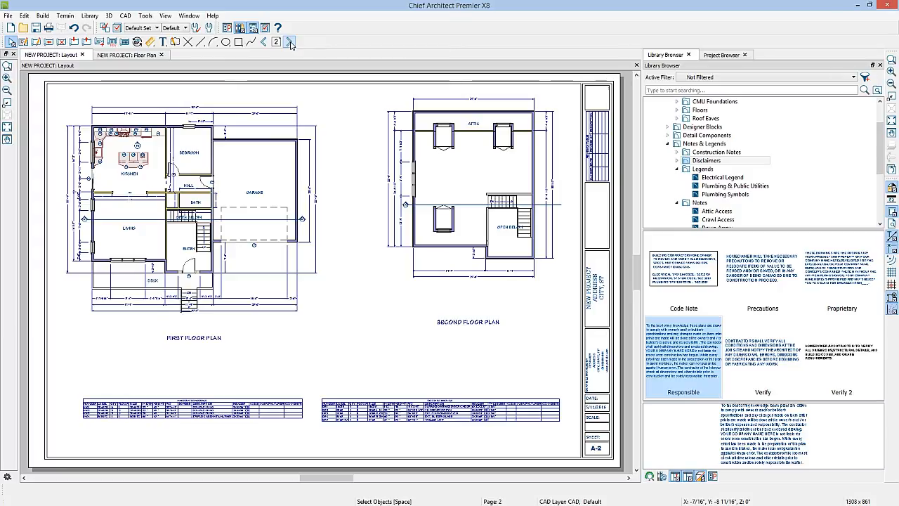
left_click(289, 42)
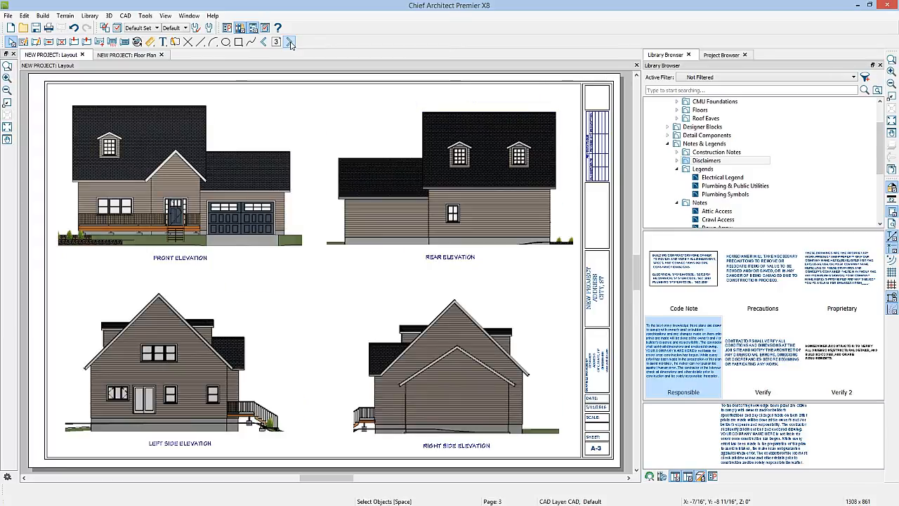
left_click(290, 42)
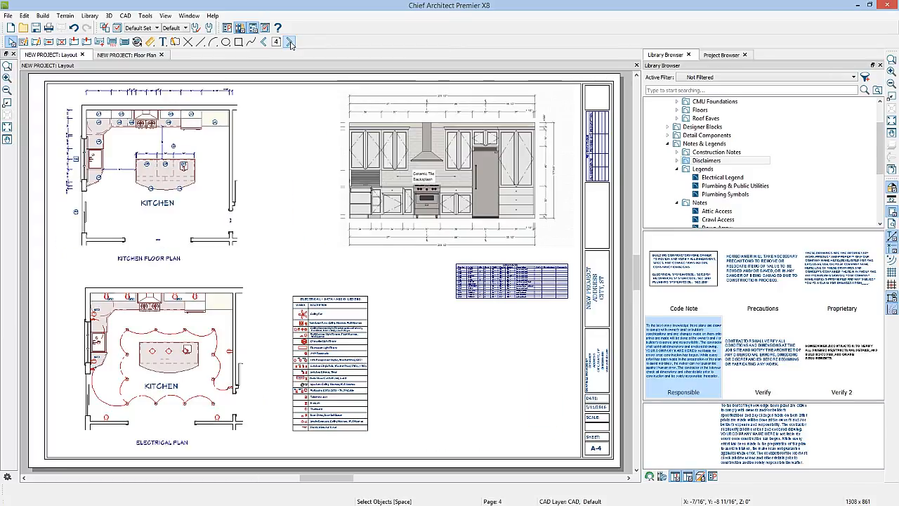
left_click(289, 42)
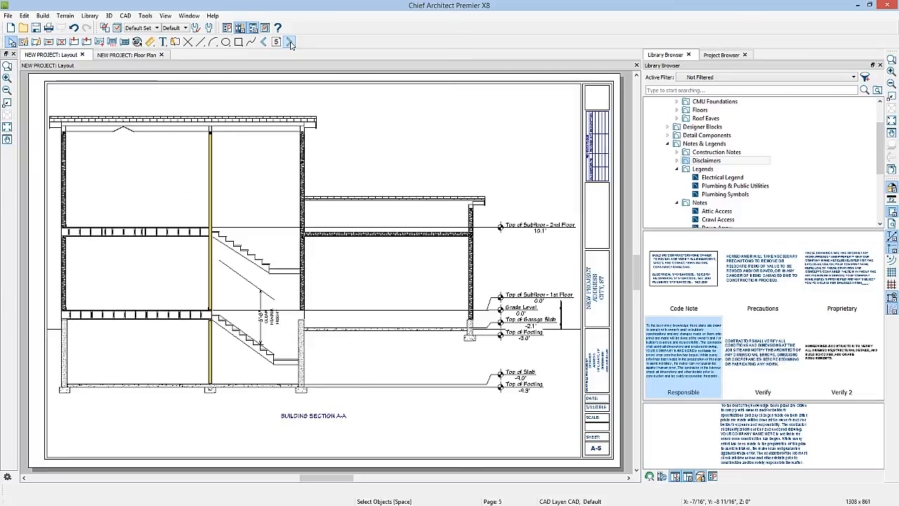